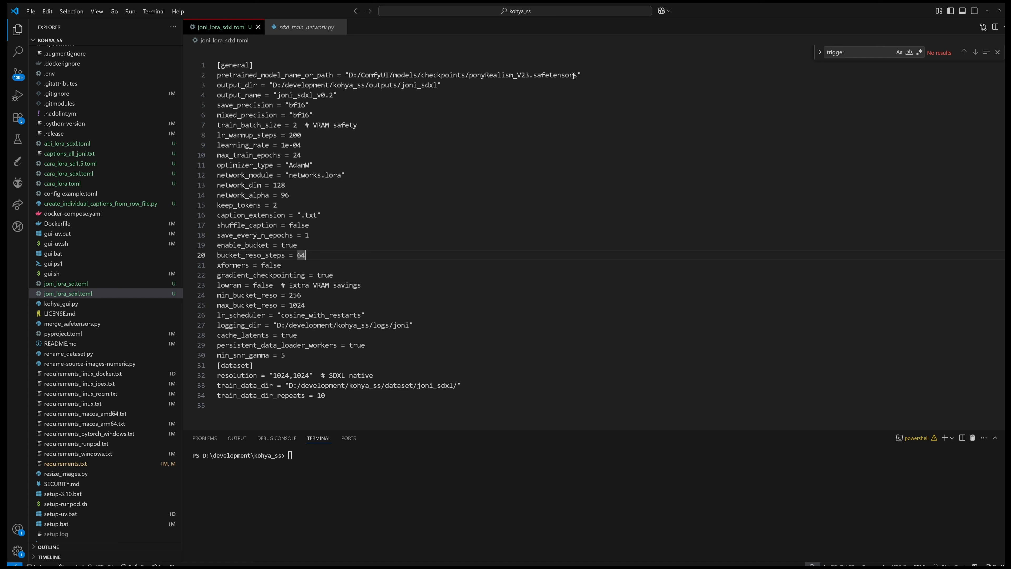
# Switch to ComfyUI, load the ponyRealism_V23 checkpoint with a batch size of 1, and generate an image.
pyautogui.hotkey('alt', 'Tab')
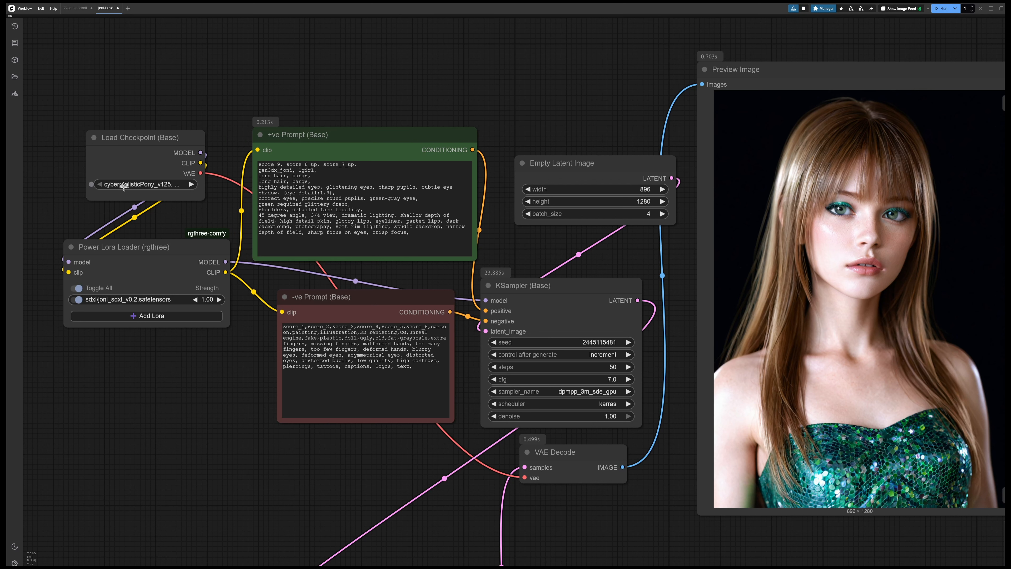
pyautogui.click(145, 185)
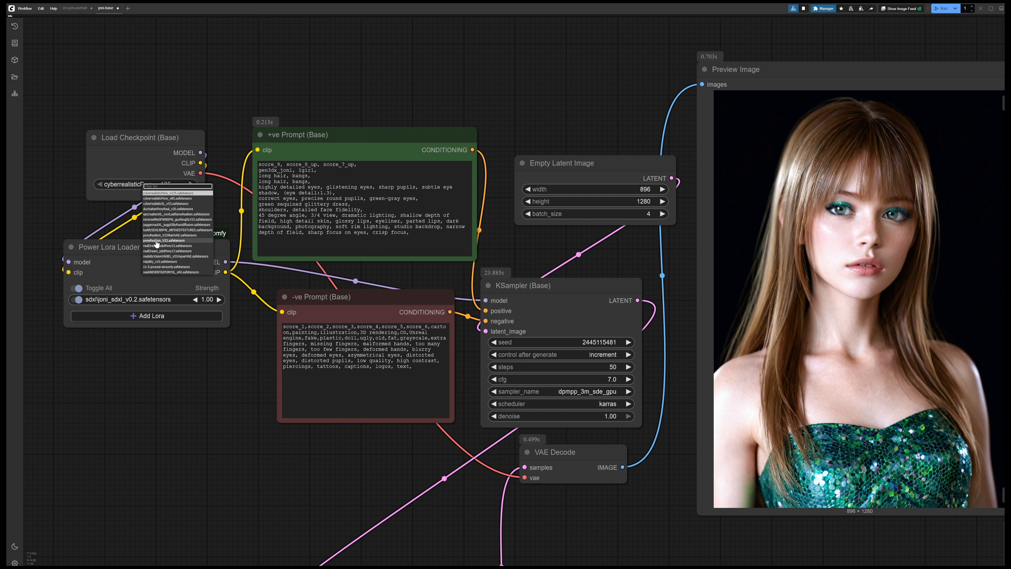
pyautogui.press('Escape')
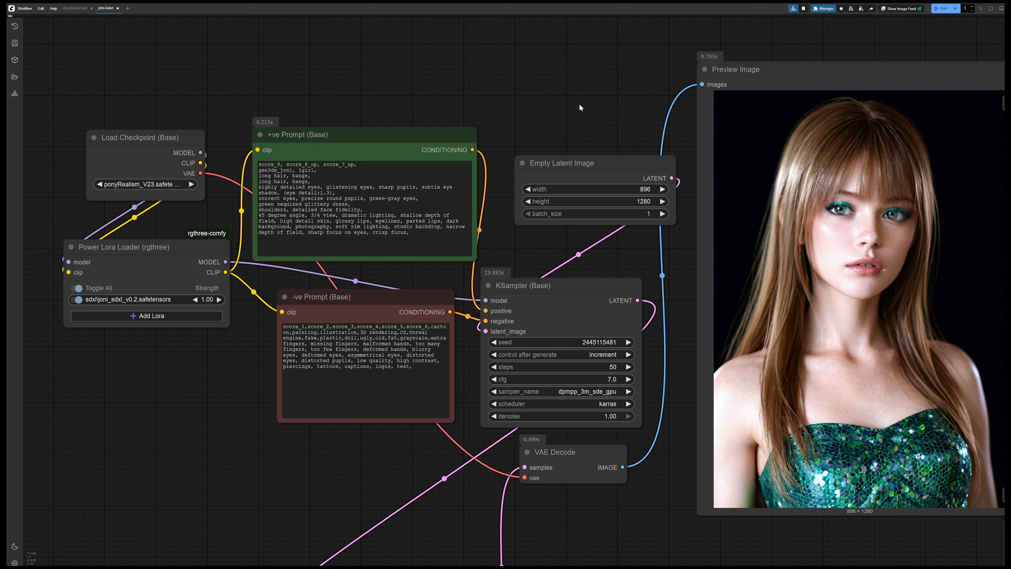
pyautogui.hotkey('ctrl', 'Return')
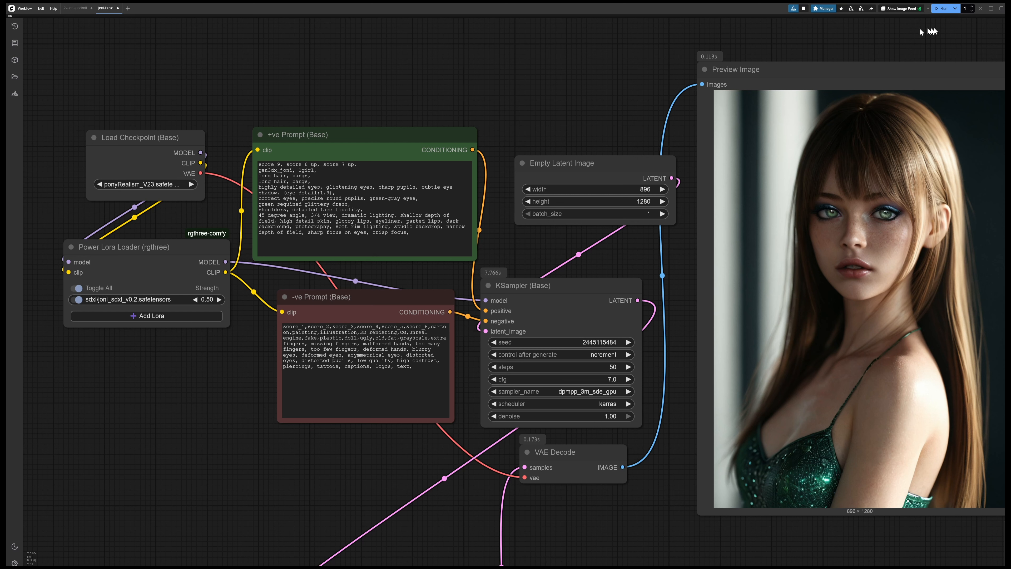
# Generate three more images with the joni_sdxl_v0.2 LoRA at strength 0.50.
pyautogui.click(939, 9)
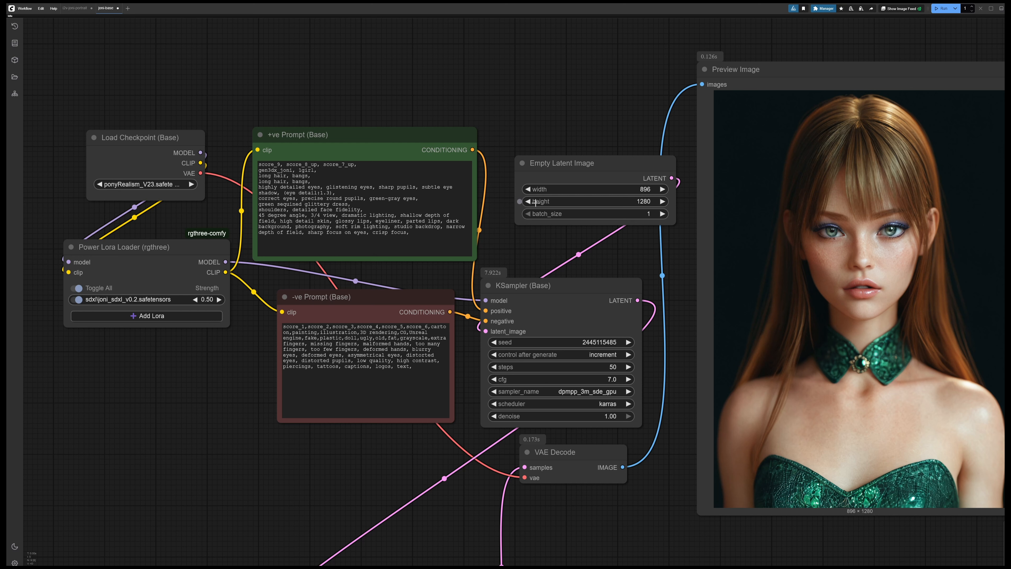
pyautogui.click(941, 8)
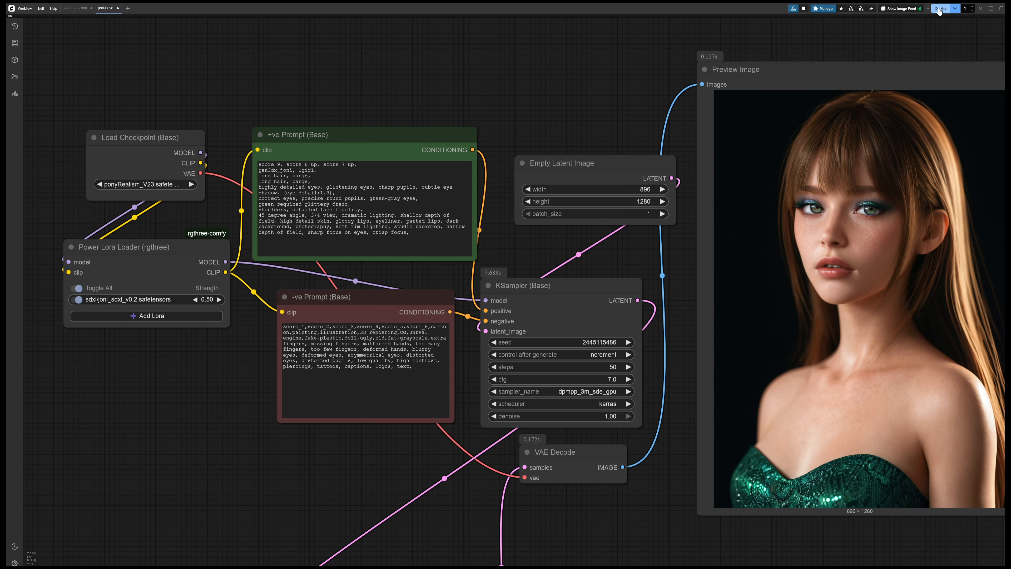
pyautogui.click(940, 8)
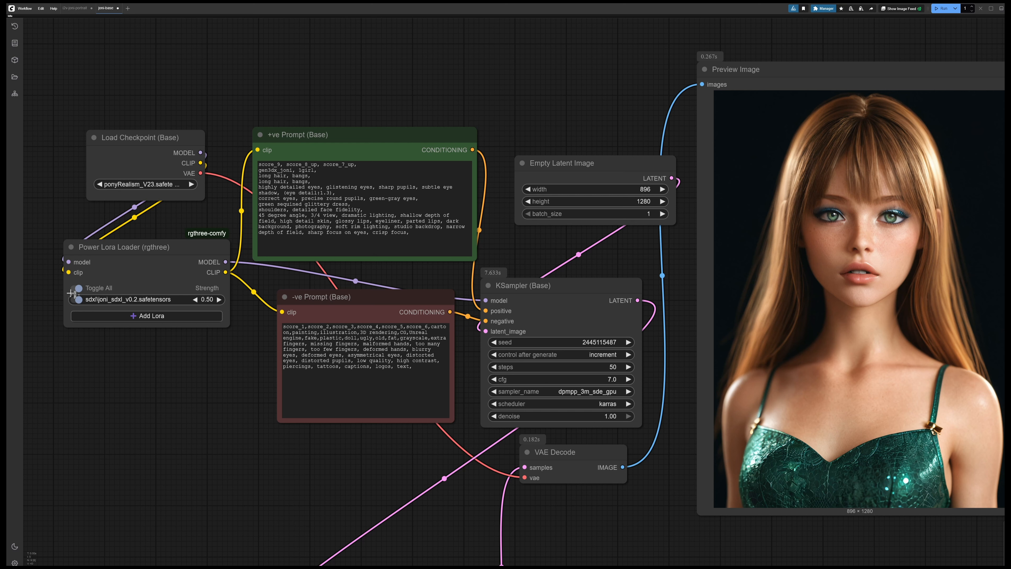
# Disable the joni_sdxl_v0.2 LoRA and delete the duplicate "long hair, bangs," line from the positive prompt.
pyautogui.click(76, 300)
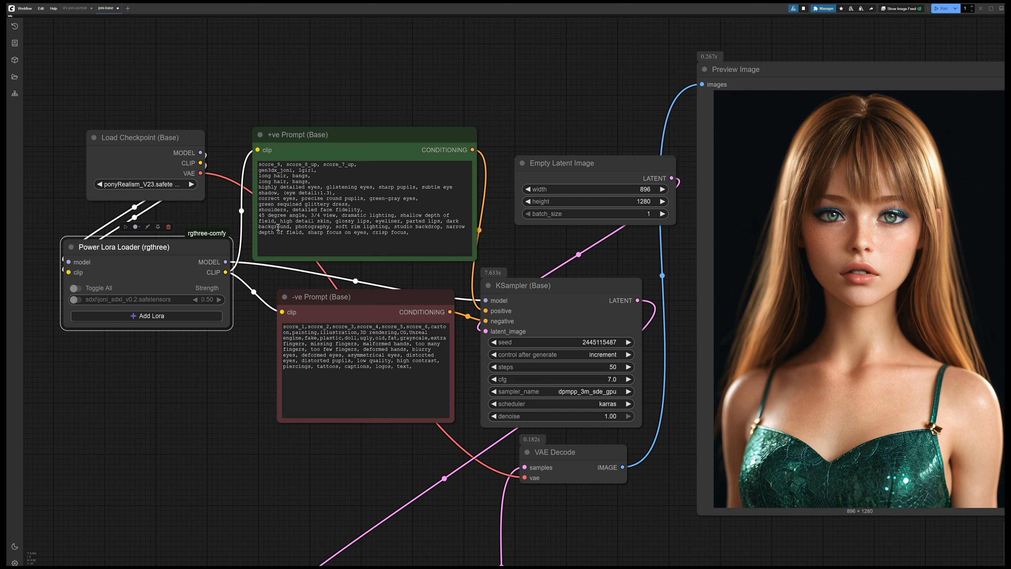
pyautogui.click(590, 97)
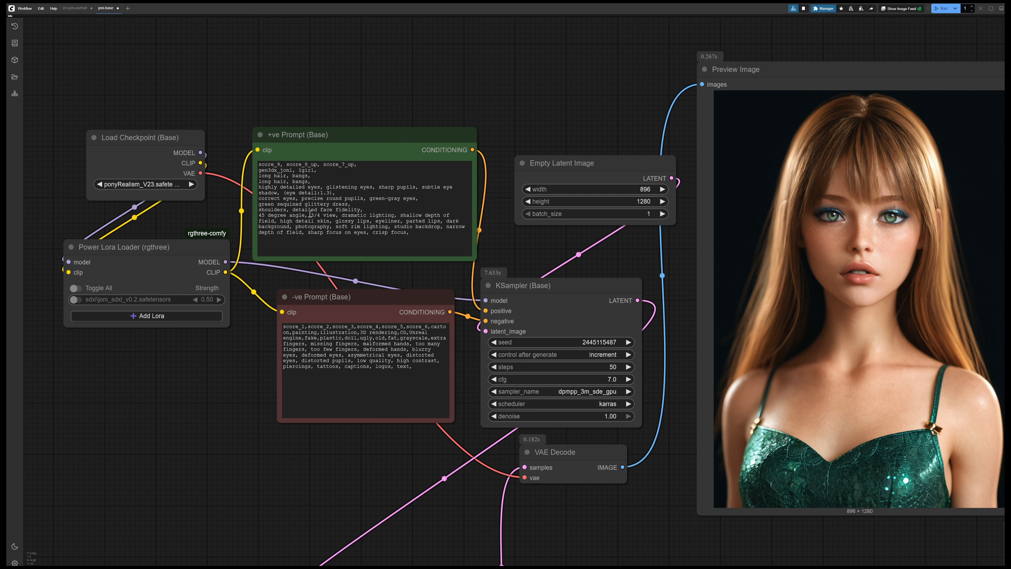
pyautogui.click(322, 179)
pyautogui.press('Up')
pyautogui.press('Up')
pyautogui.hotkey('shift', 'Home')
pyautogui.press('BackSpace')
pyautogui.press('BackSpace')
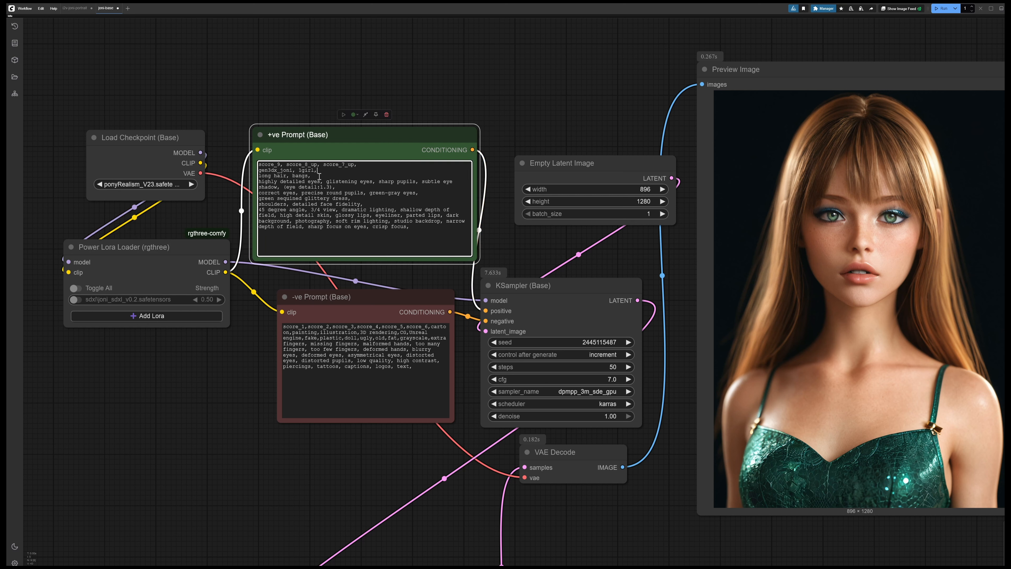
# Generate three images from the shortened prompt with the LoRA disabled.
pyautogui.click(277, 170)
pyautogui.hotkey('shift', 'Home')
pyautogui.click(944, 8)
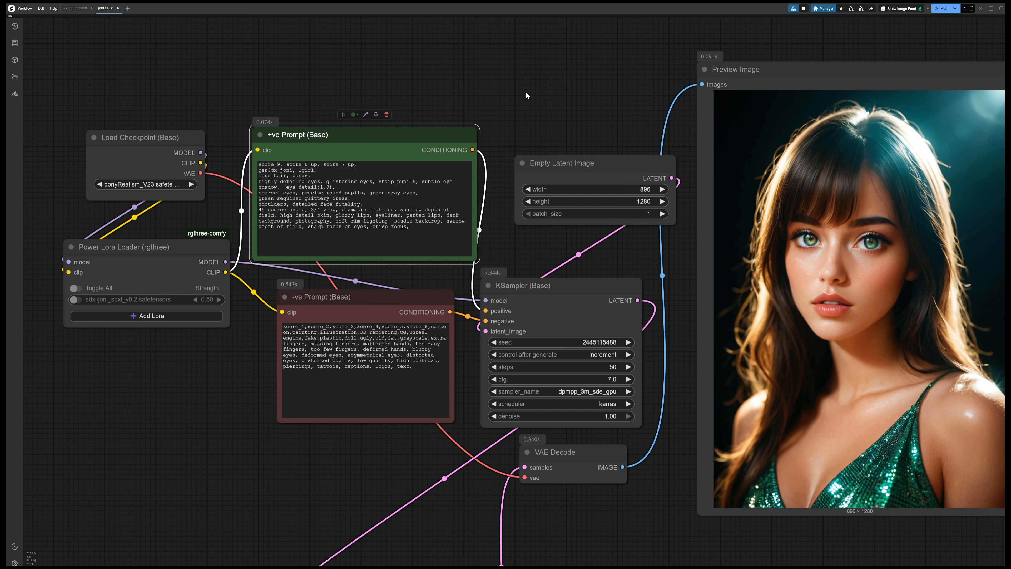
pyautogui.hotkey('ctrl', 'Return')
pyautogui.hotkey('ctrl', 'Return')
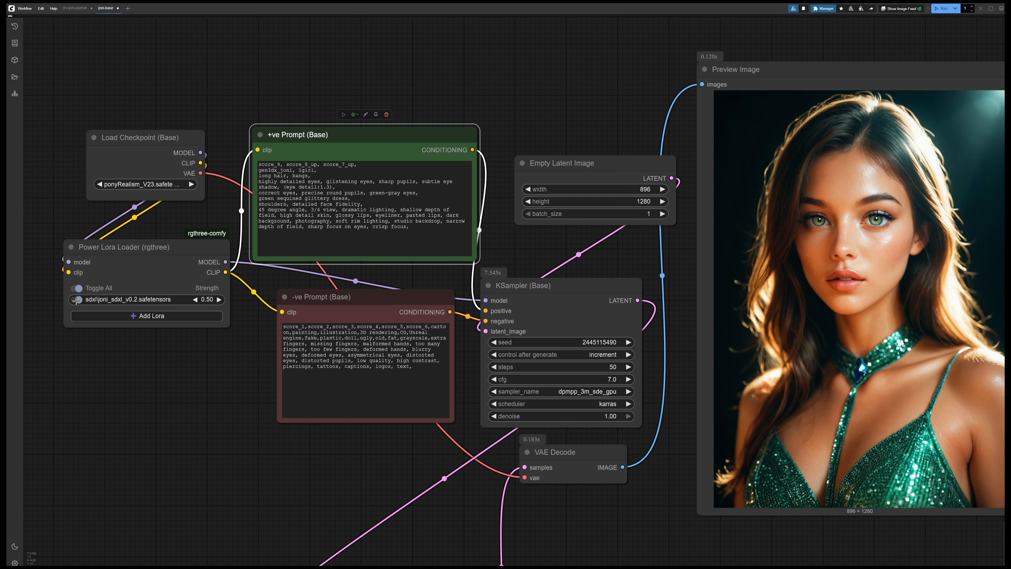
# Re-enable the joni_sdxl_v0.2 LoRA and generate an image with ponyRealism_V23.
pyautogui.click(76, 300)
pyautogui.click(563, 95)
pyautogui.hotkey('ctrl', 'Return')
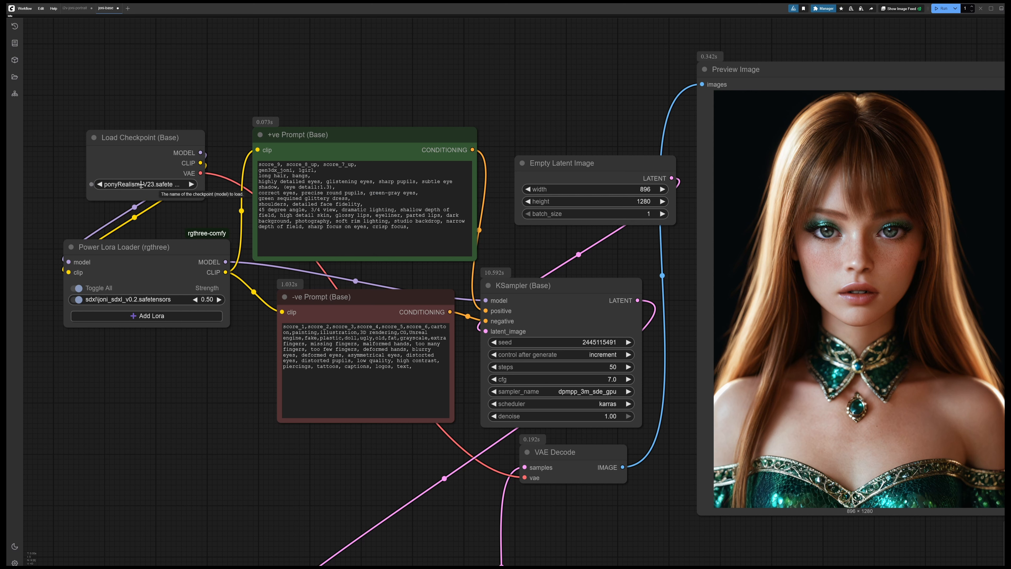
# Switch to VS Code, highlight the pretrained model path in joni_lora_sdxl.toml, and return to ComfyUI.
pyautogui.click(149, 184)
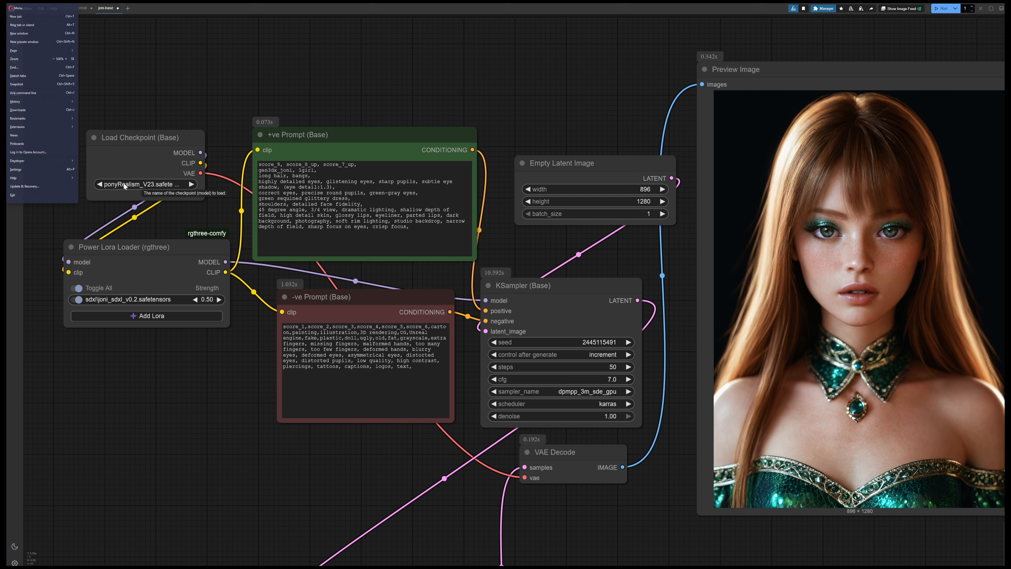
pyautogui.hotkey('alt', 'Tab')
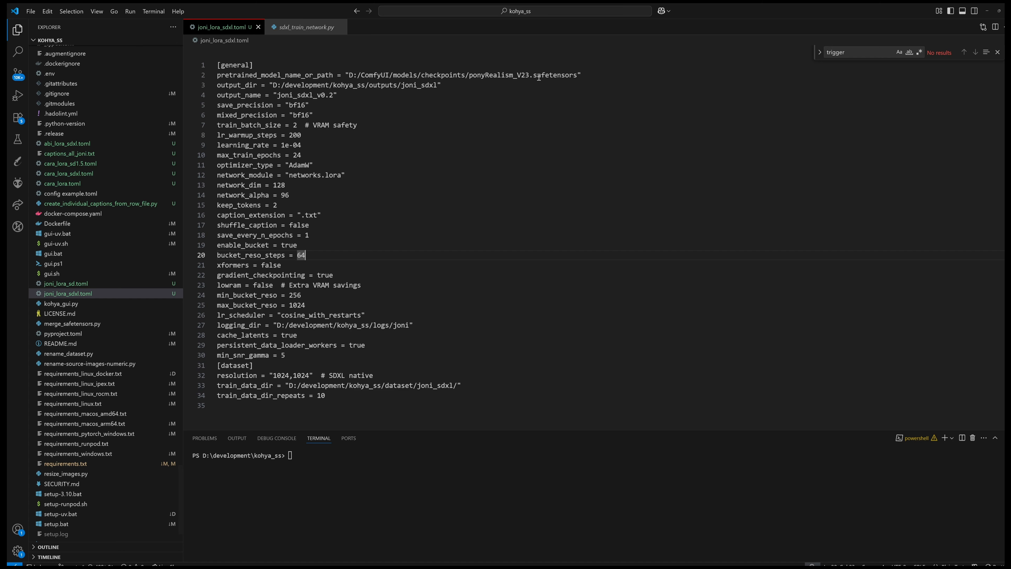
pyautogui.moveTo(577, 74); pyautogui.dragTo(350, 75)
pyautogui.hotkey('alt', 'Tab')
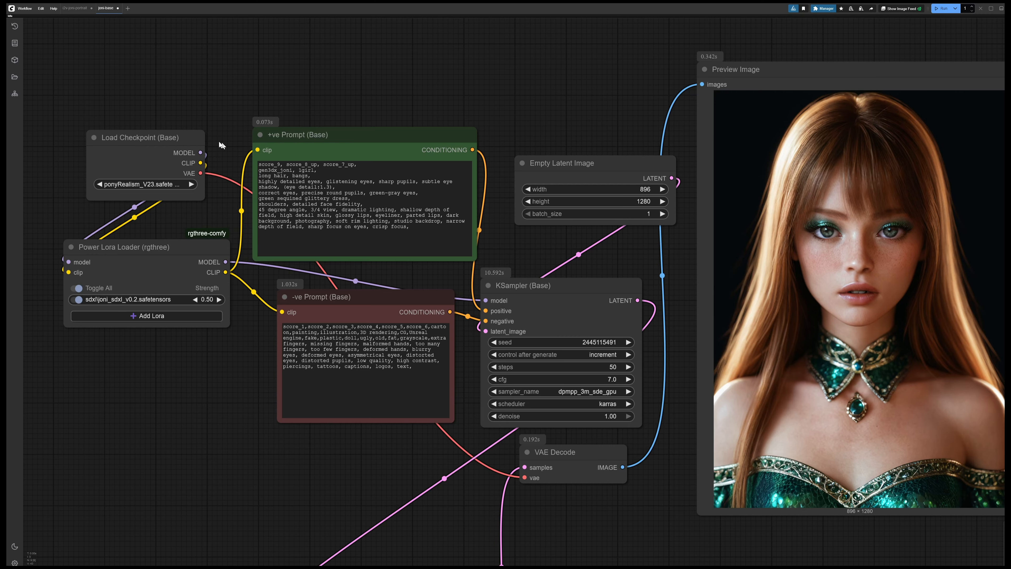
# Load the cyberrealisticPony_v125 checkpoint and generate four images with the LoRA at strength 0.50.
pyautogui.click(139, 183)
pyautogui.click(153, 195)
pyautogui.hotkey('ctrl', 'Return')
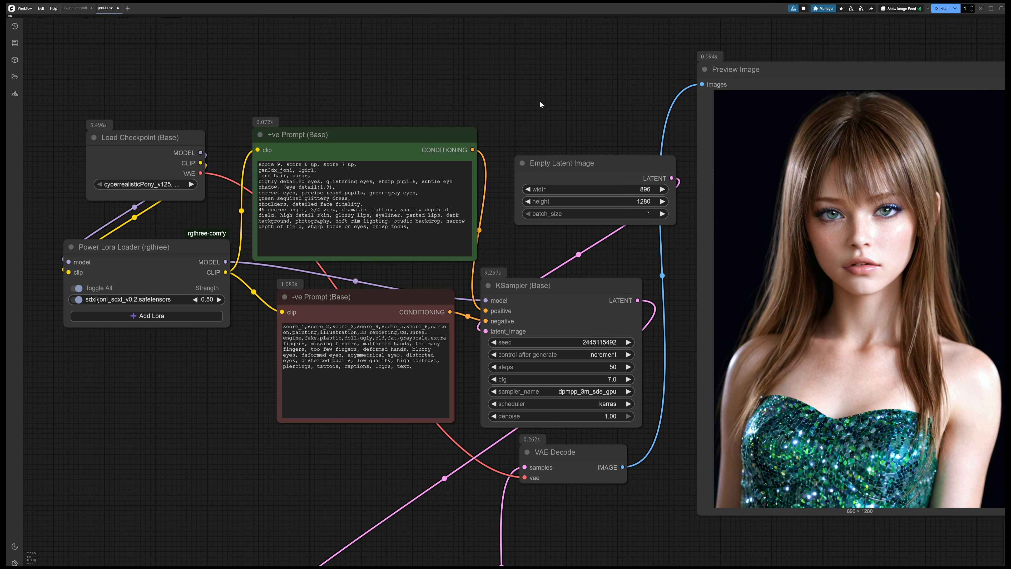
pyautogui.hotkey('ctrl', 'Return')
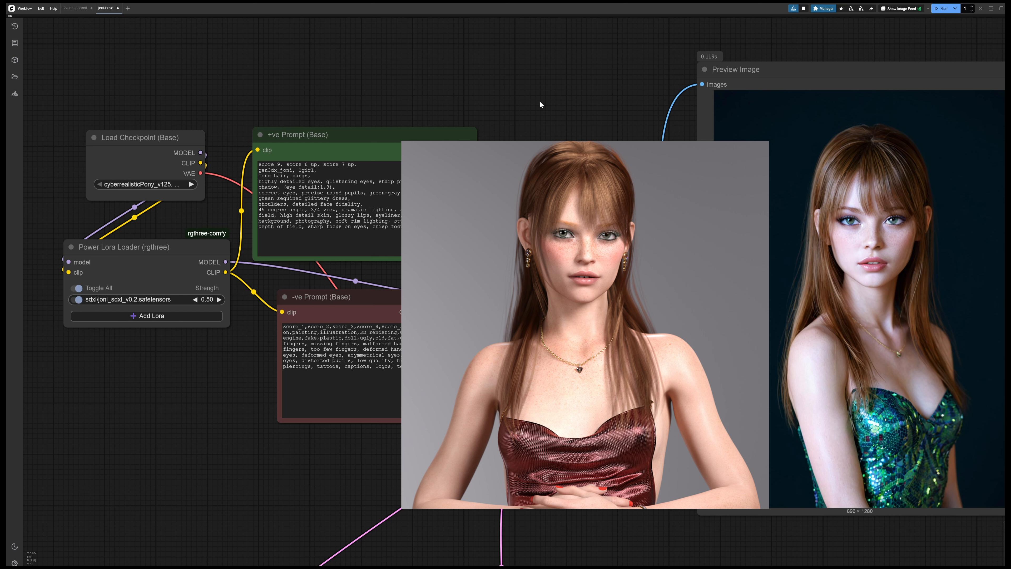
pyautogui.hotkey('ctrl', 'Return')
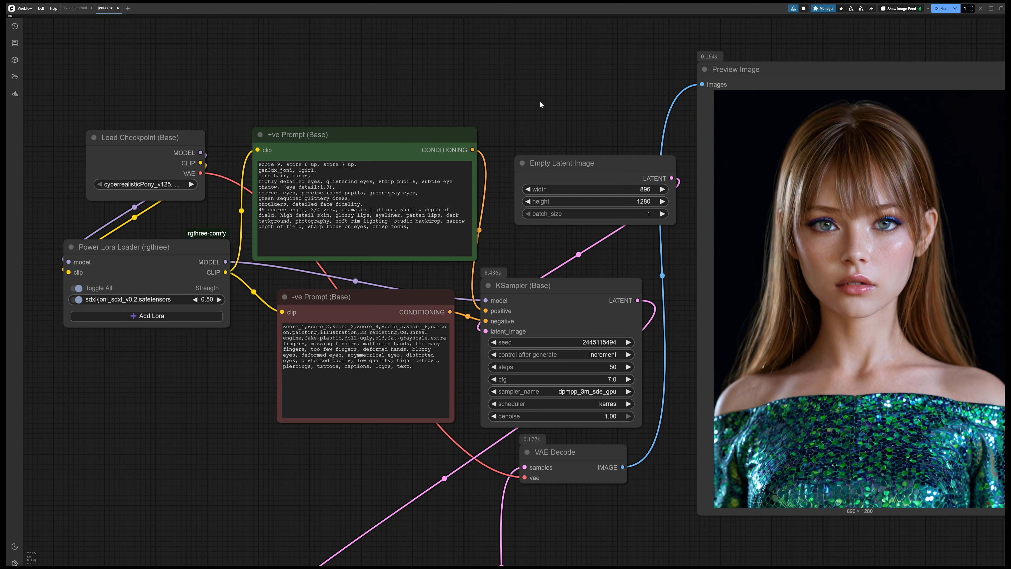
pyautogui.hotkey('ctrl', 'Return')
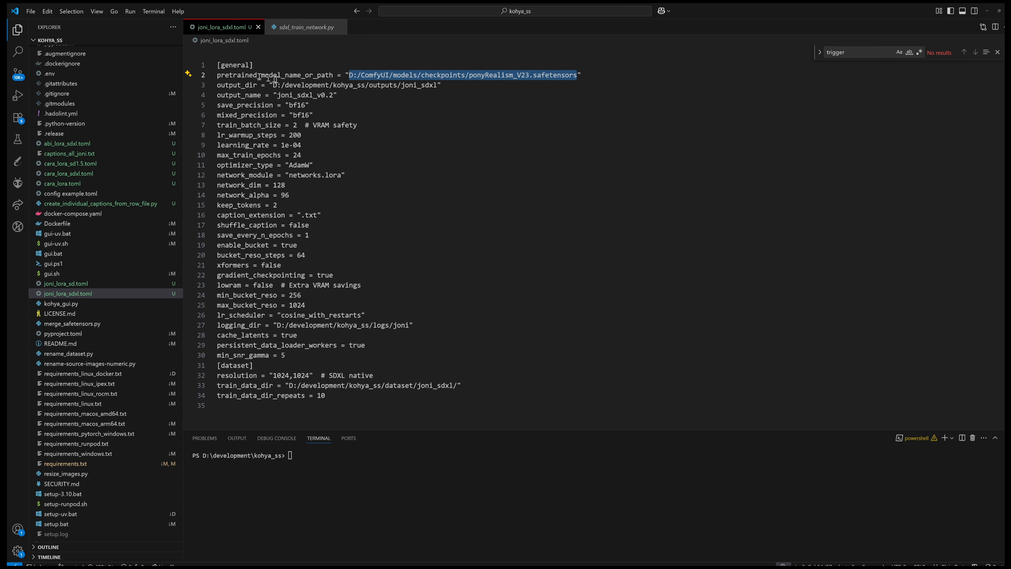
# Review the training settings in joni_lora_sdxl.toml in VS Code, from the pretrained model path to the dataset section.
pyautogui.click(383, 75)
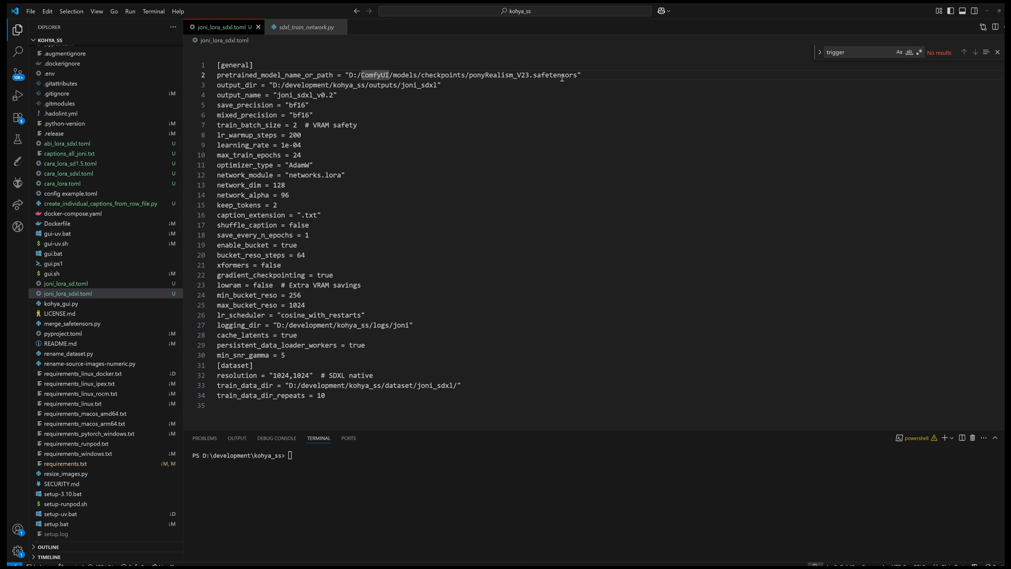
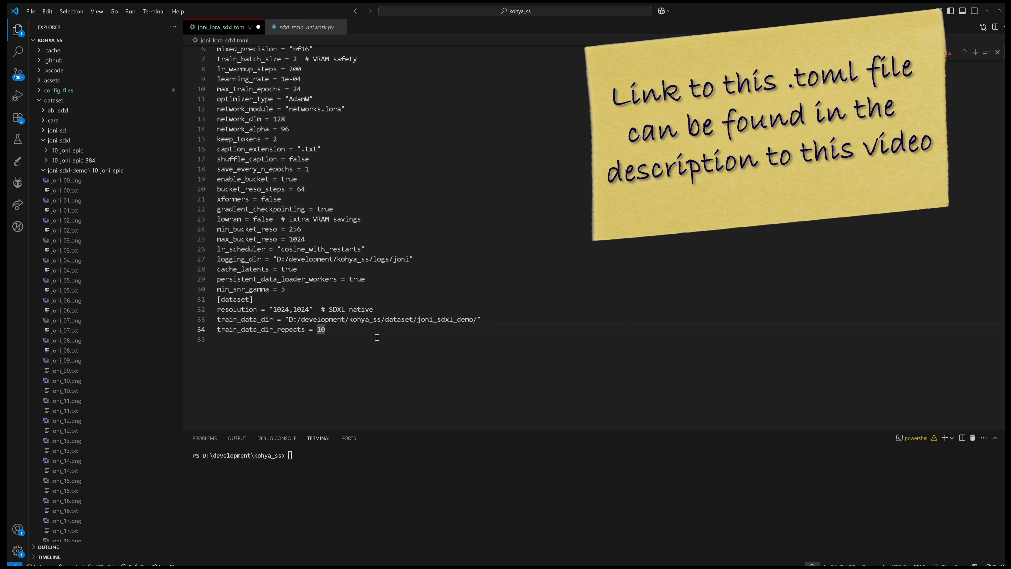
pyautogui.hotkey('ctrl', 'Home')
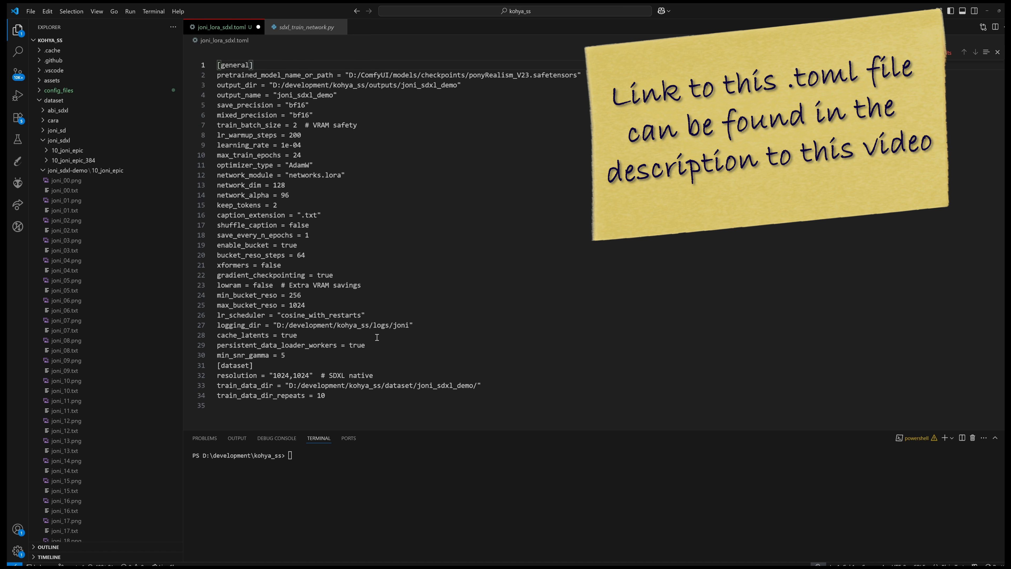
pyautogui.doubleClick(403, 284)
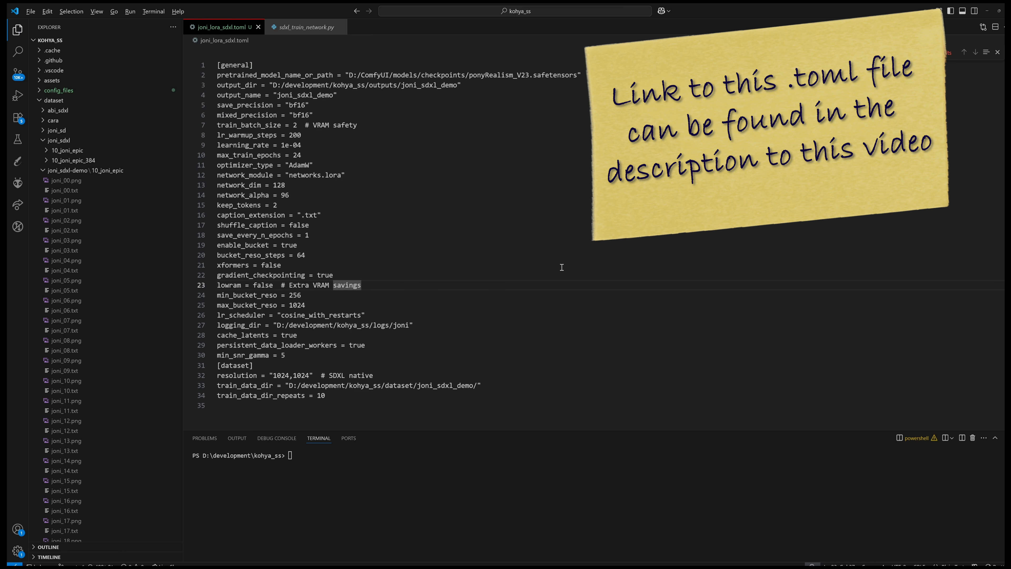
# Switch to the terminal and start training with "python sd-scripts/sdxl_train_network.py --config_file joni_lora_sdxl.toml".
pyautogui.hotkey('alt', 'Tab')
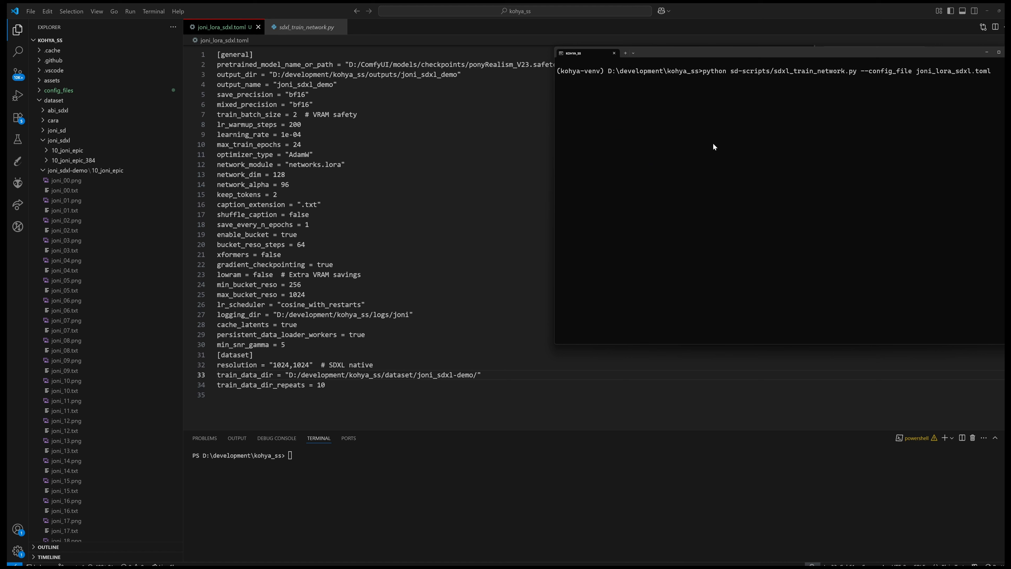
pyautogui.press('Return')
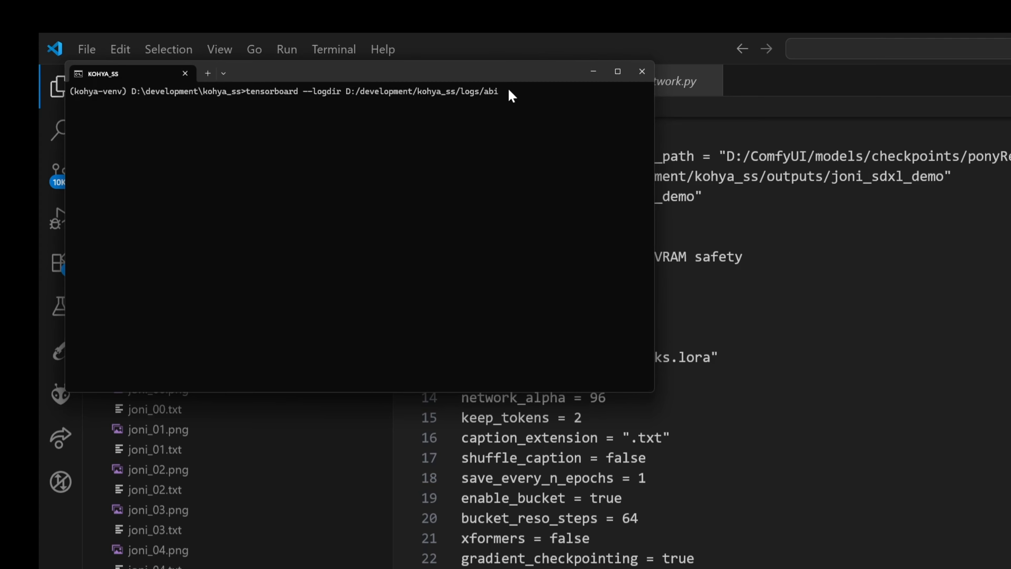
# Change the TensorBoard log folder to joni and run "tensorboard --logdir D:/development/kohya_ss/logs/joni".
pyautogui.press('BackSpace')
pyautogui.press('BackSpace')
pyautogui.write('j')
pyautogui.press('Return')
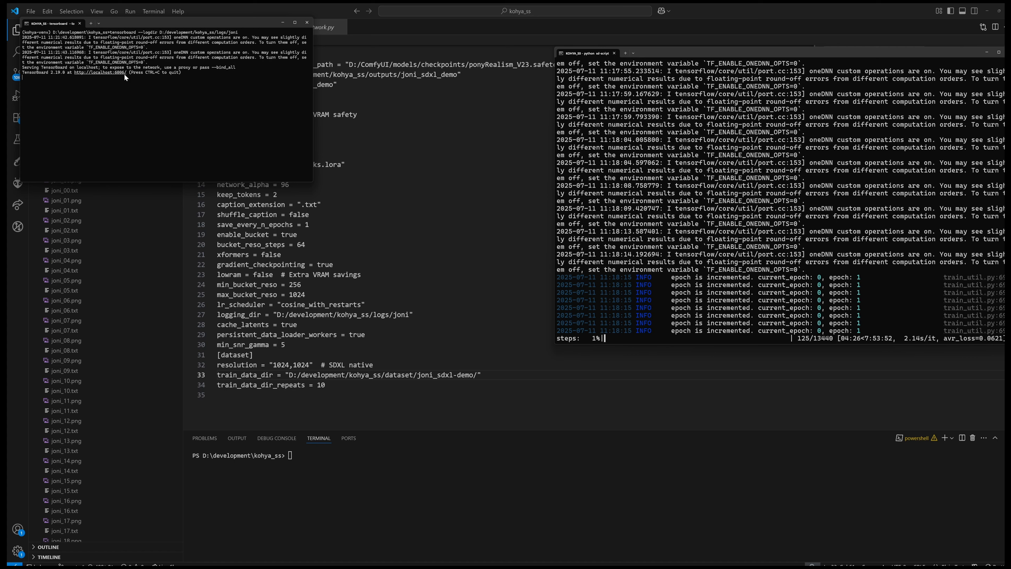
pyautogui.keyDown('ctrl'); pyautogui.click(125, 74); pyautogui.keyUp('ctrl')
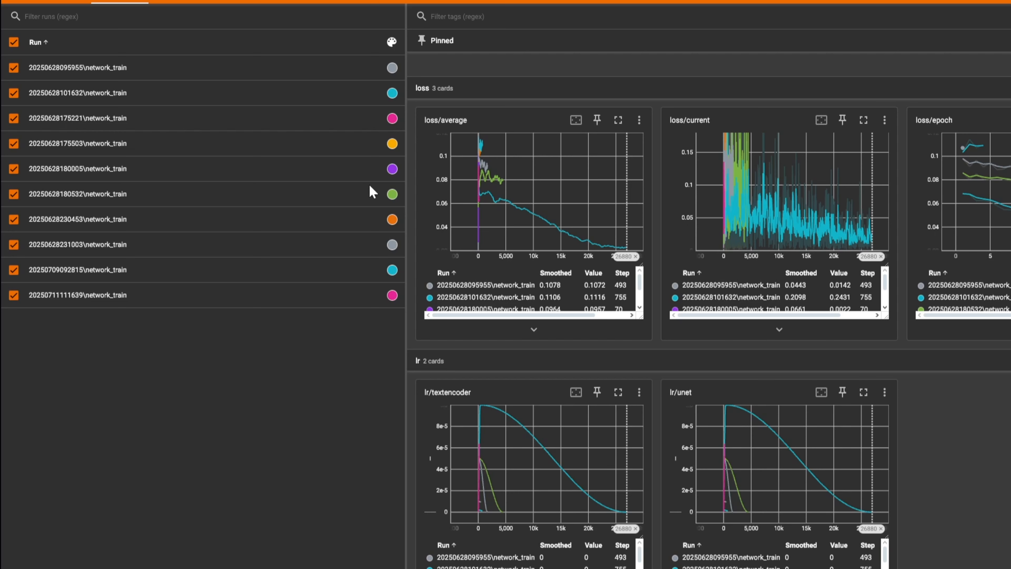
pyautogui.moveTo(485, 199)
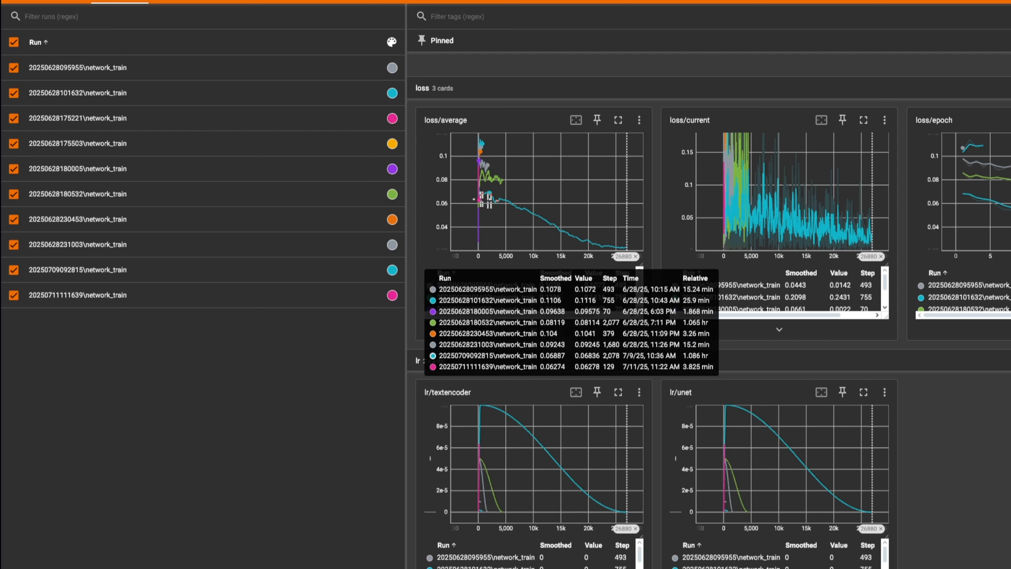
pyautogui.click(14, 68)
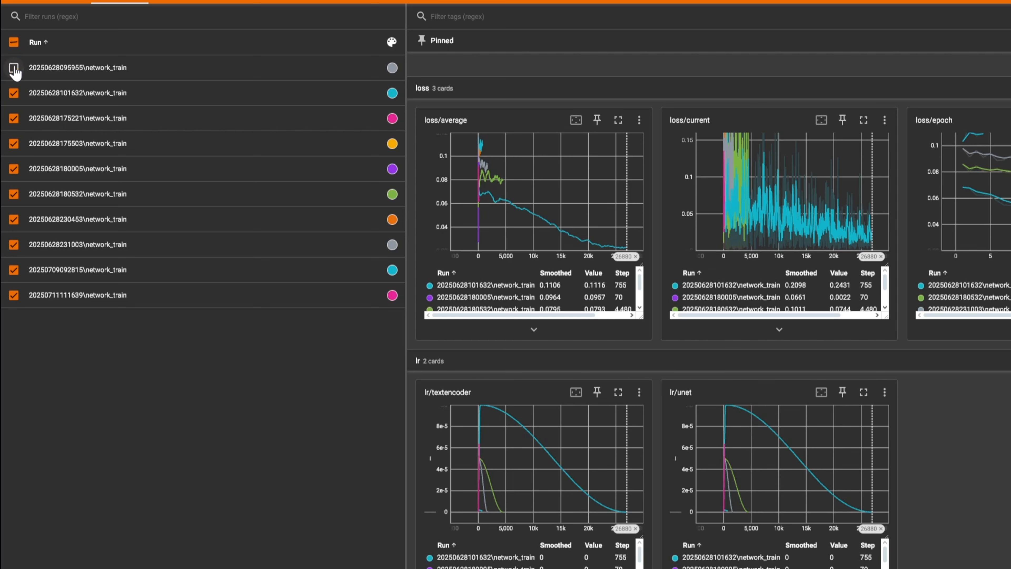
pyautogui.keyDown('alt'); pyautogui.click(14, 295); pyautogui.keyUp('alt')
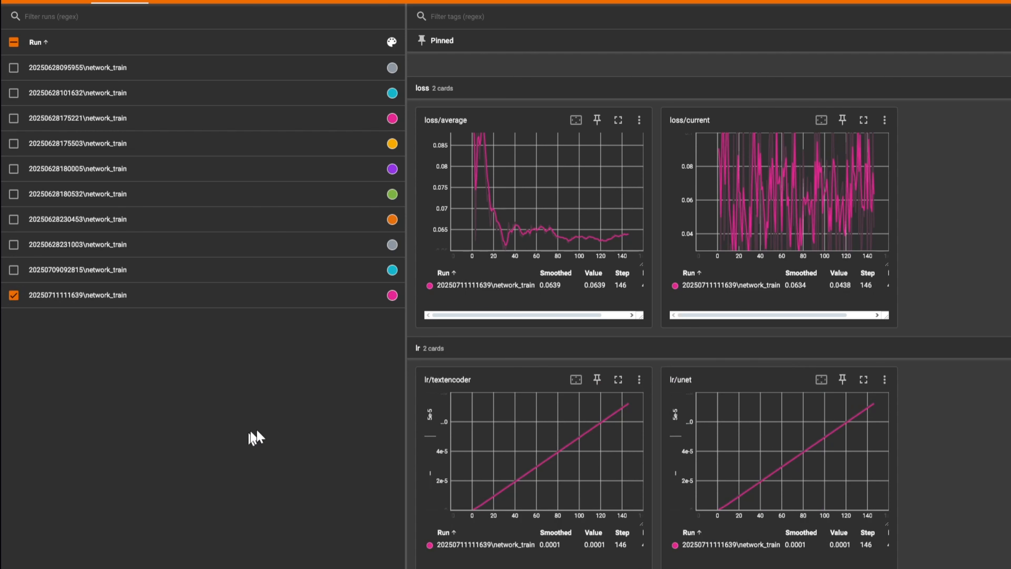
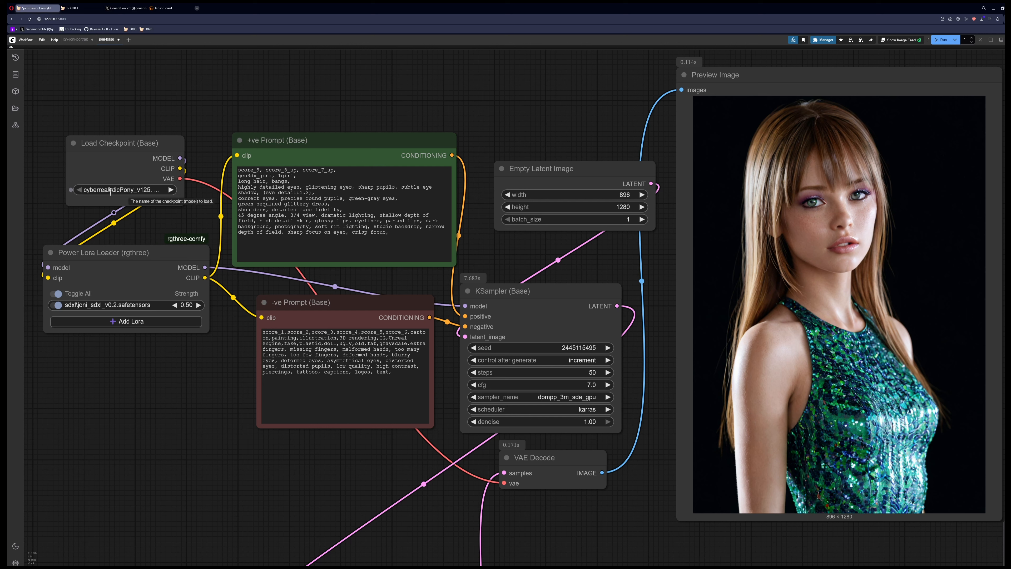
# Check the available checkpoints in ComfyUI's Load Checkpoint node and disable the joni_sdxl_v0.2 LoRA in the Power Lora Loader.
pyautogui.click(110, 190)
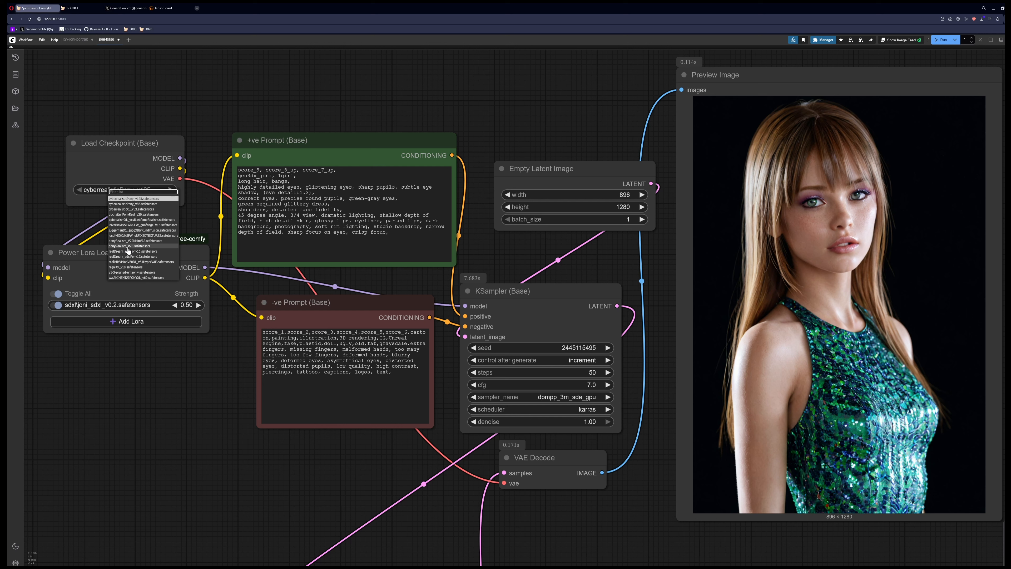
pyautogui.click(111, 172)
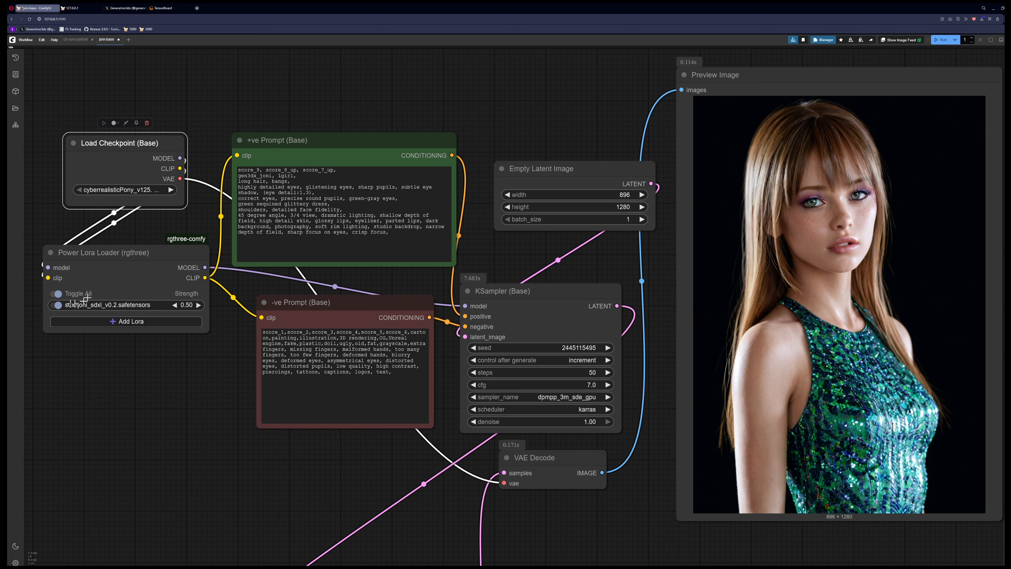
pyautogui.click(57, 305)
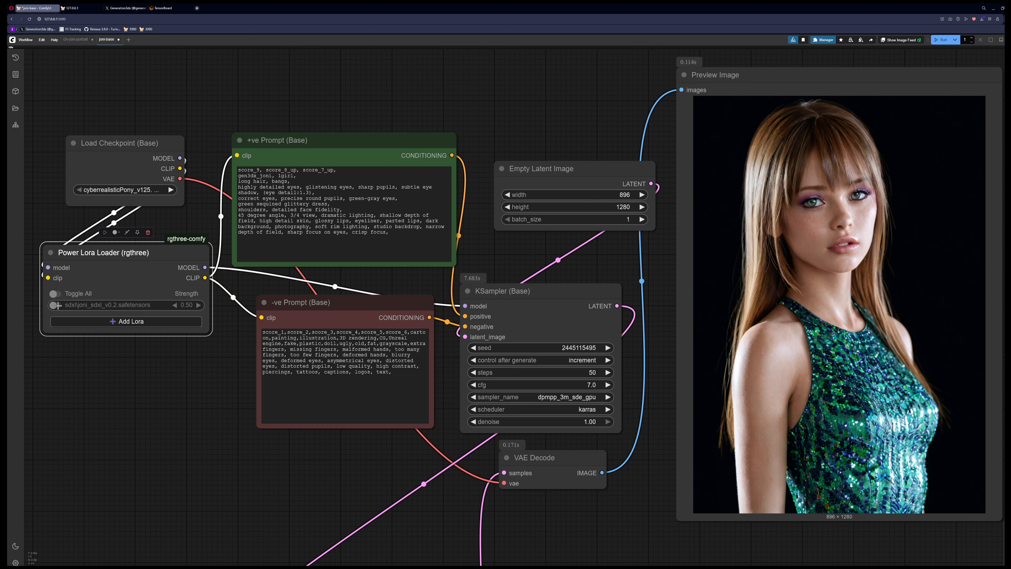
# Examine the positive prompt's trigger word gen3dx_joni, 1girl tag, eye-detail terms, green-gray eyes and green sequined dress description.
pyautogui.click(430, 97)
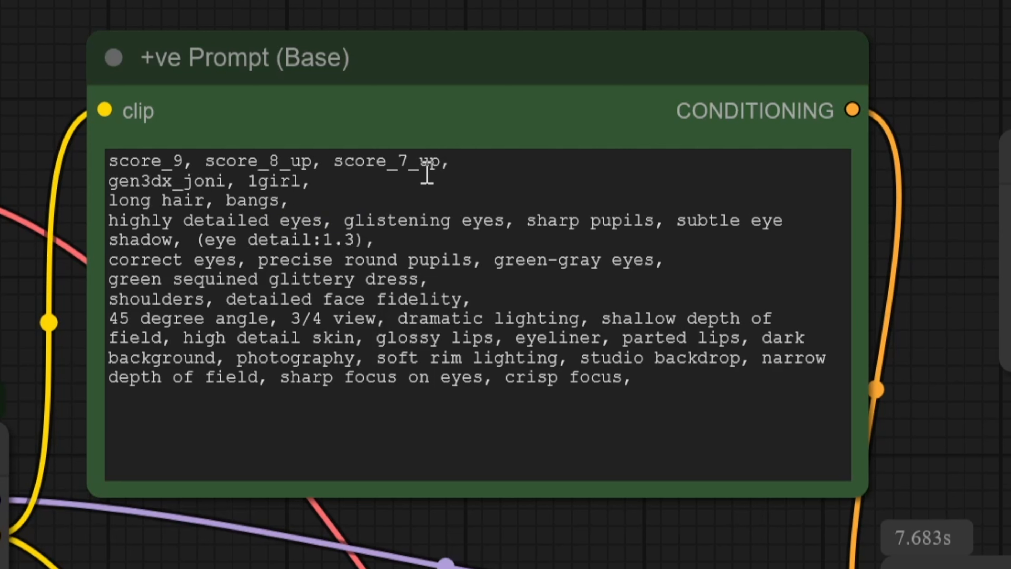
pyautogui.click(331, 181)
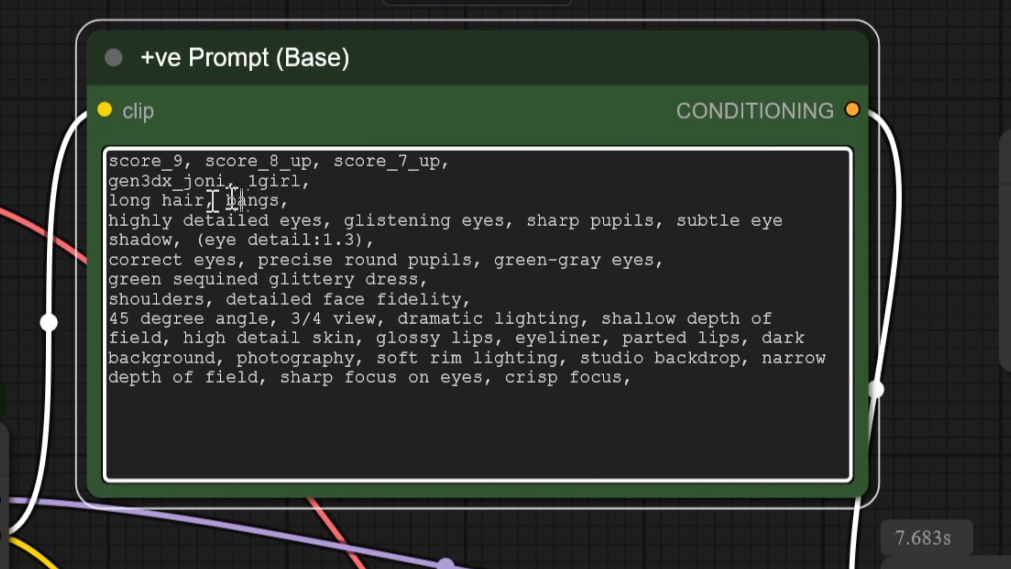
pyautogui.moveTo(226, 182); pyautogui.dragTo(135, 181)
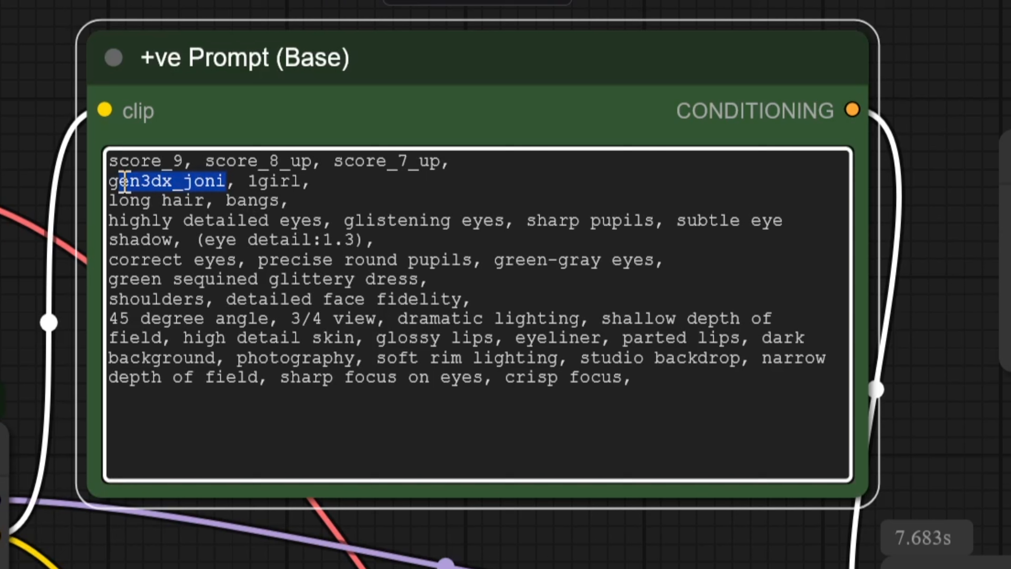
pyautogui.click(271, 181)
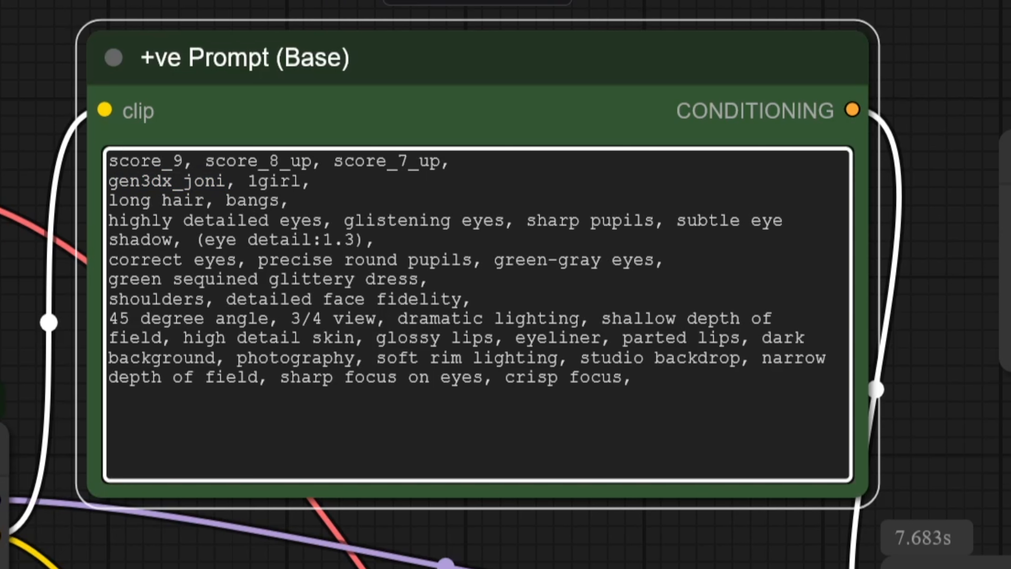
pyautogui.moveTo(644, 260); pyautogui.dragTo(111, 220)
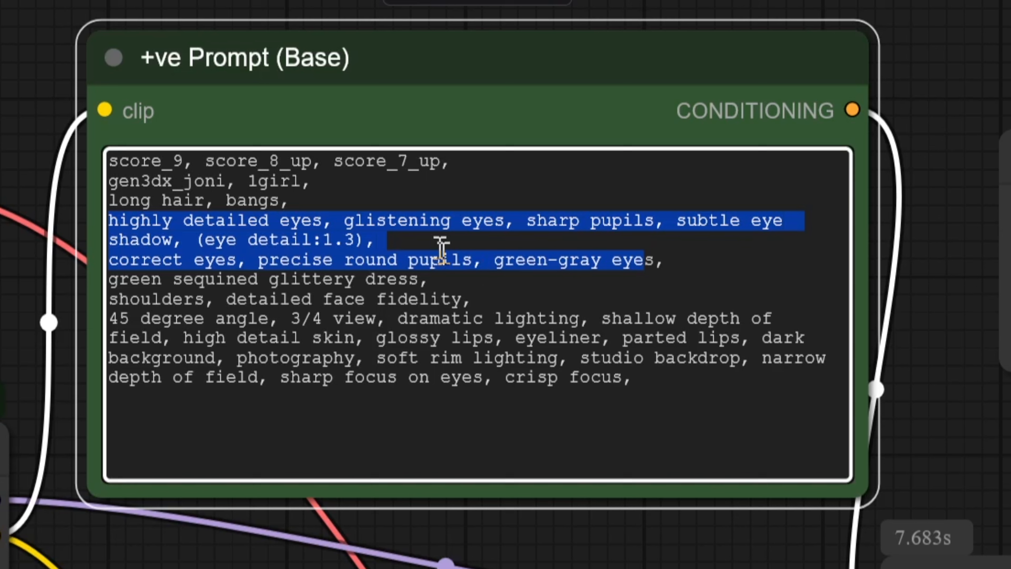
pyautogui.click(441, 239)
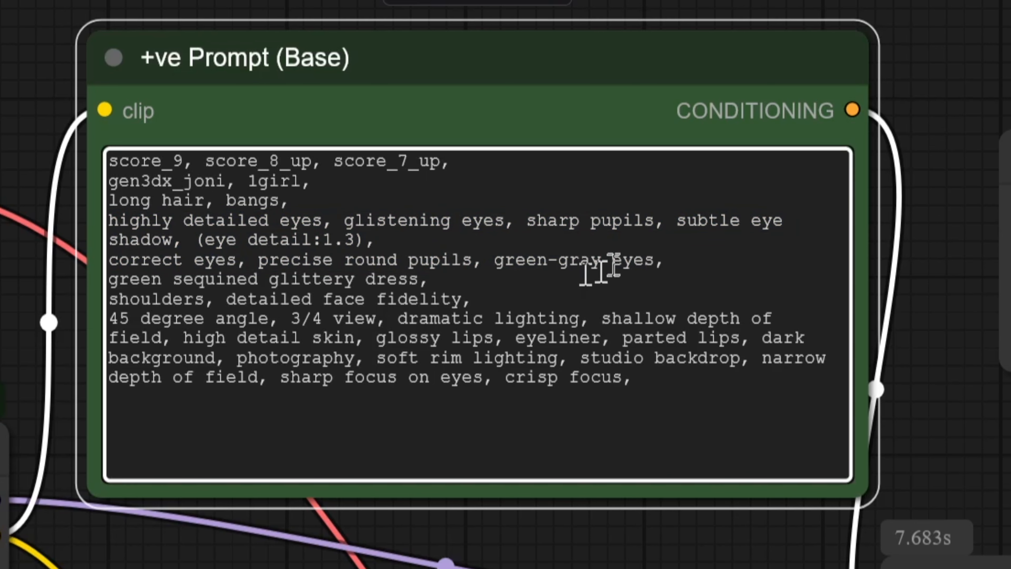
pyautogui.moveTo(644, 261); pyautogui.dragTo(505, 261)
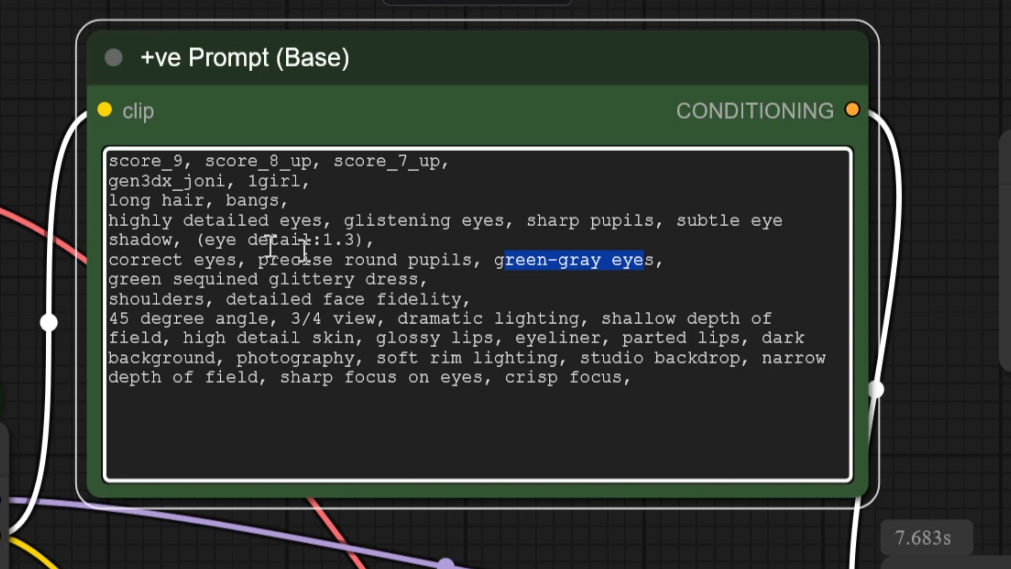
pyautogui.click(431, 260)
pyautogui.moveTo(458, 285); pyautogui.dragTo(161, 280)
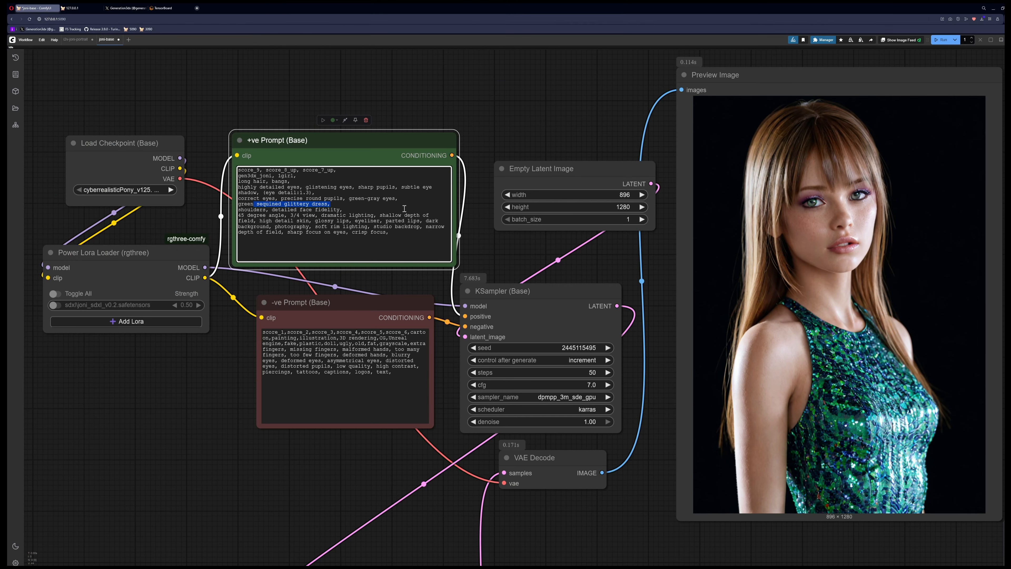
# Generate two images with the joni_sdxl_v0.2 LoRA disabled.
pyautogui.click(517, 129)
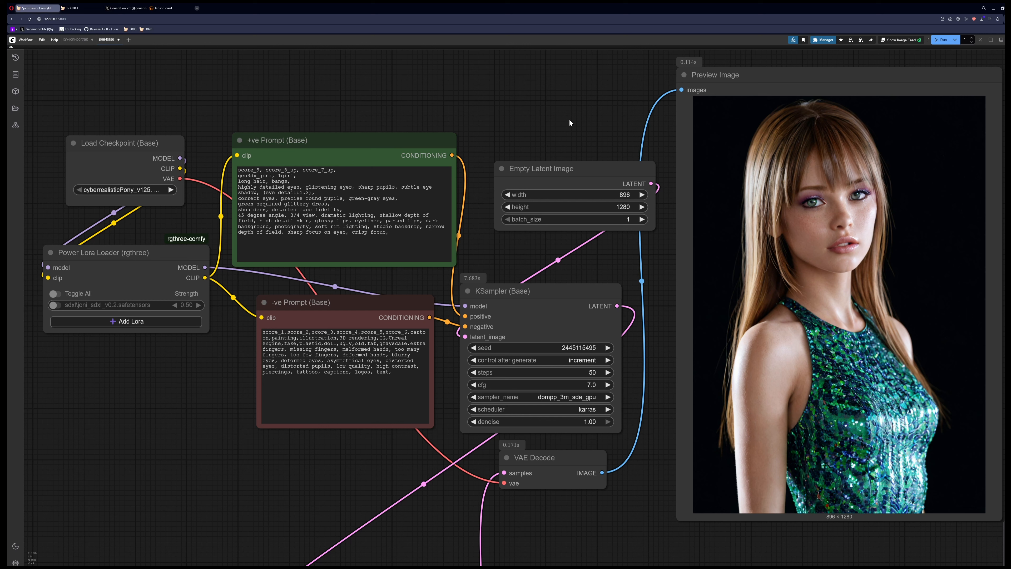
pyautogui.hotkey('ctrl', 'Return')
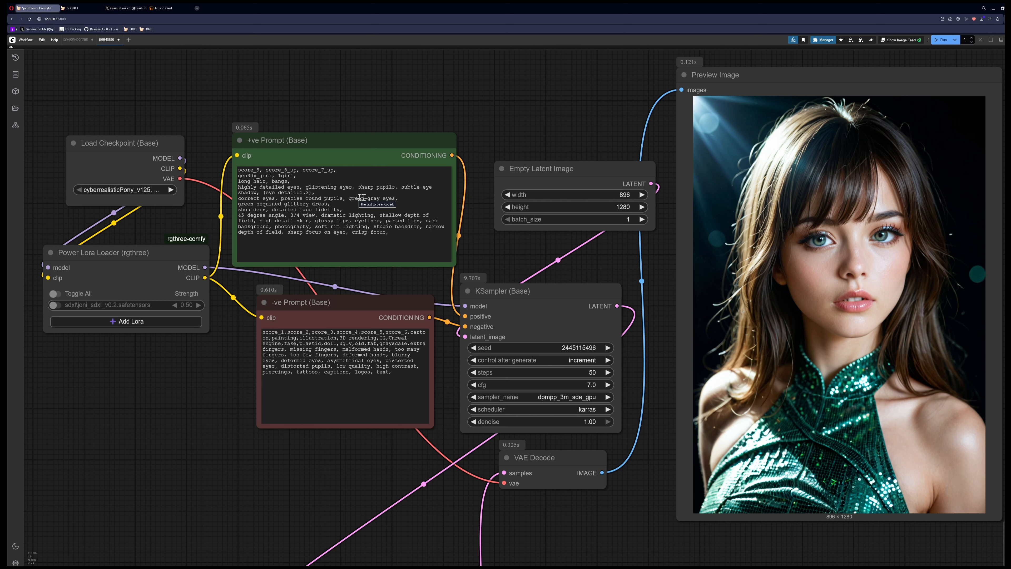
pyautogui.hotkey('ctrl', 'Return')
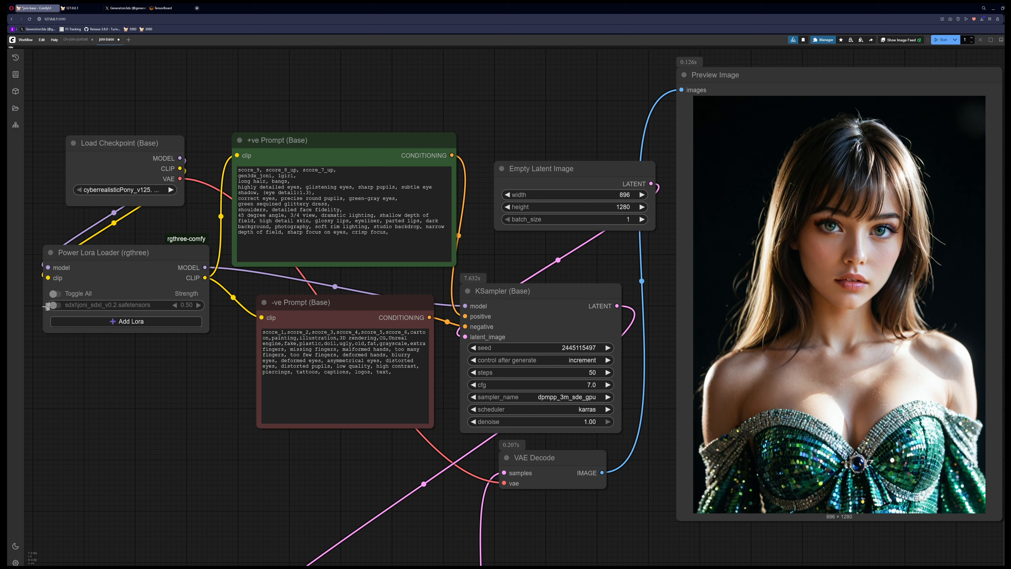
# Enable the joni_sdxl_v0.2 LoRA in the Power Lora Loader at strength 1.00 and generate an image.
pyautogui.click(56, 305)
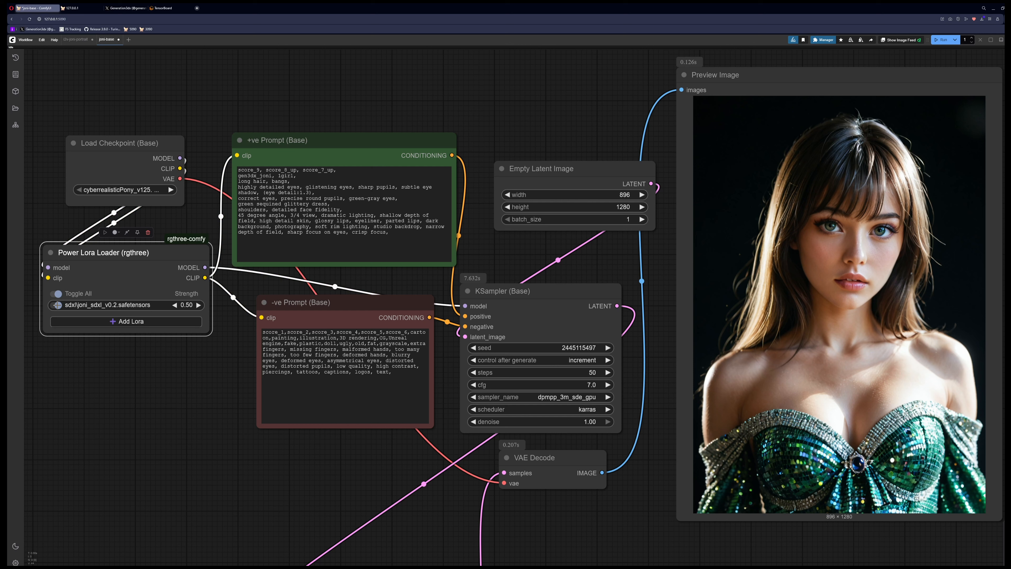
pyautogui.click(186, 307)
pyautogui.write('1')
pyautogui.press('Return')
pyautogui.click(452, 106)
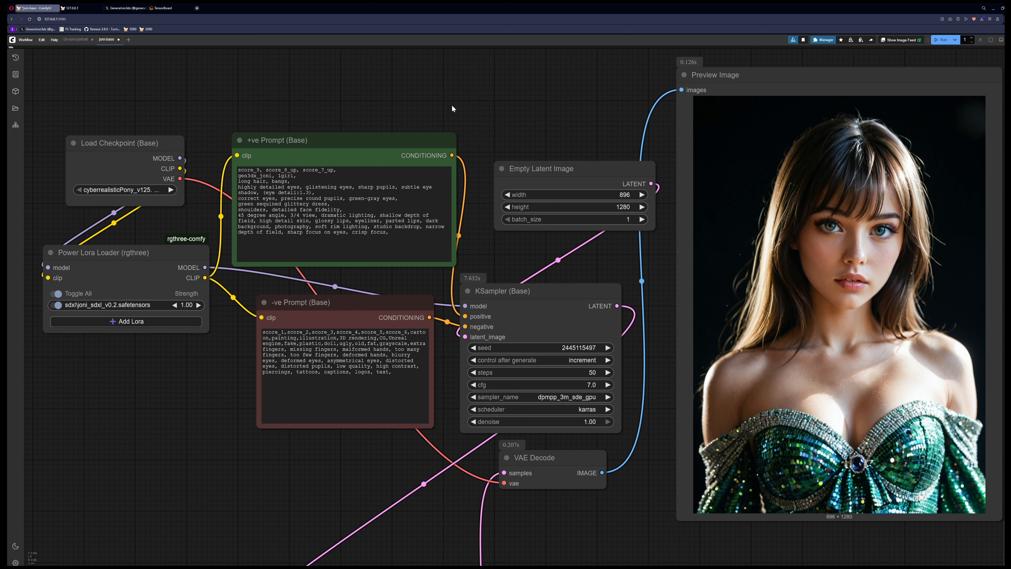
pyautogui.hotkey('ctrl', 'Return')
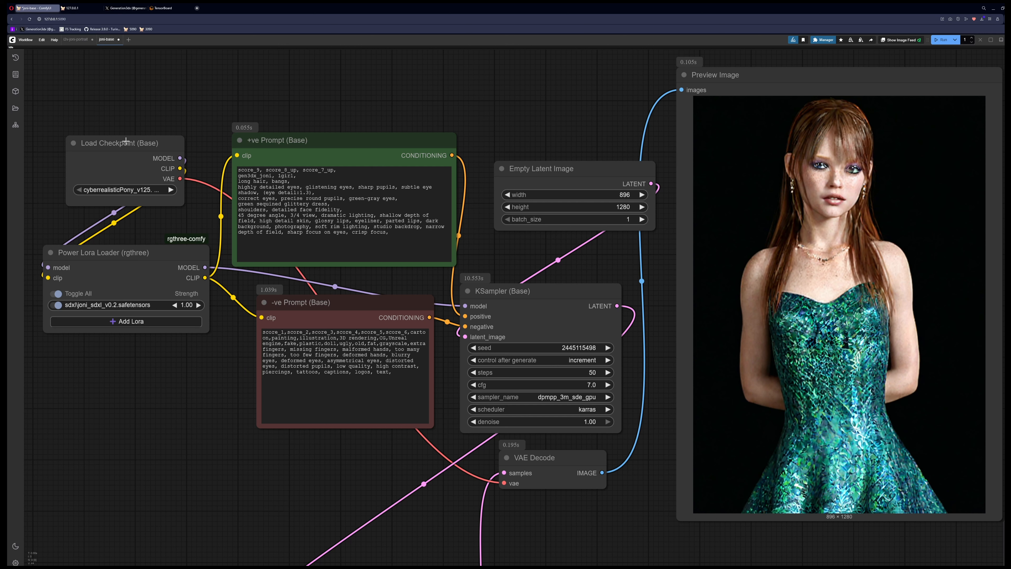
# Lower the joni_sdxl_v0.2 LoRA strength to 0.30 and generate an image for comparison.
pyautogui.doubleClick(176, 306)
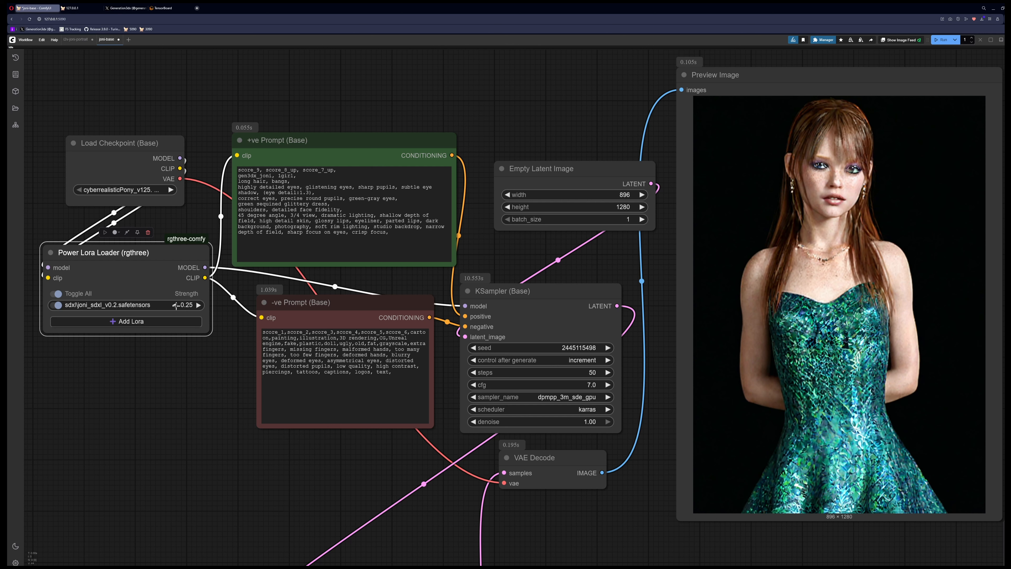
pyautogui.click(512, 126)
pyautogui.hotkey('ctrl', 'Return')
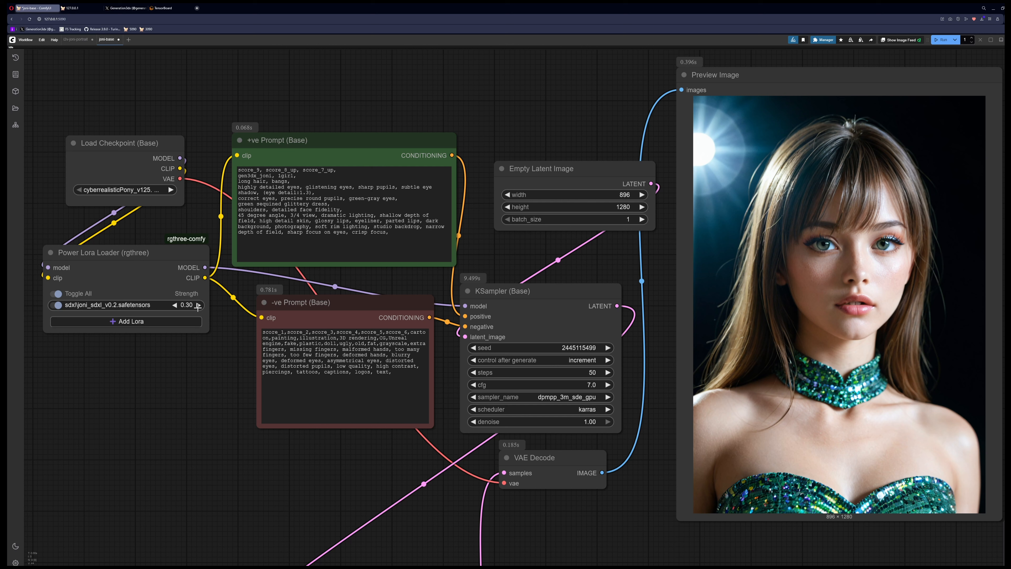
# Raise the joni_sdxl_v0.2 LoRA strength to 0.50 and generate an image.
pyautogui.click(197, 306)
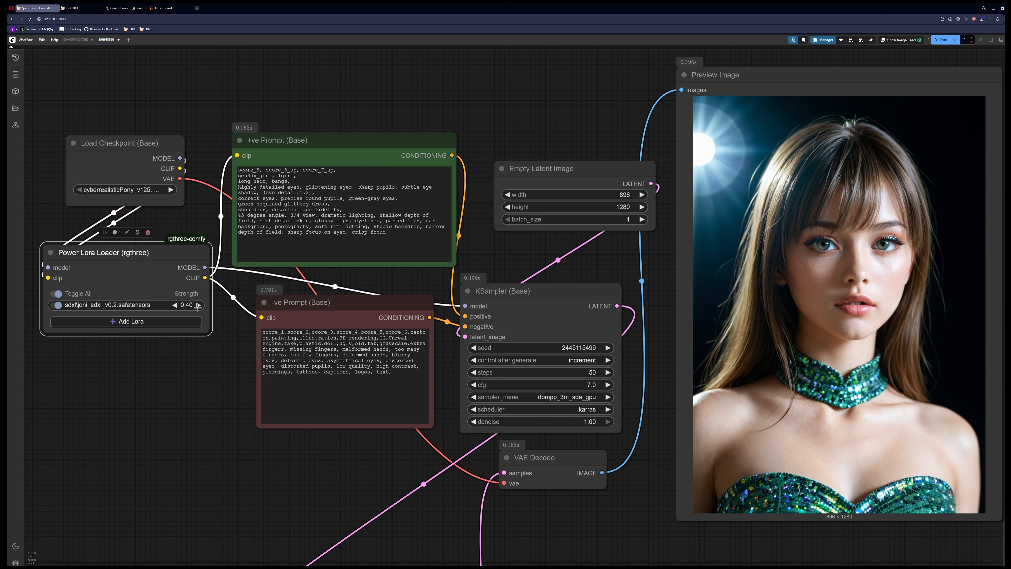
pyautogui.click(561, 119)
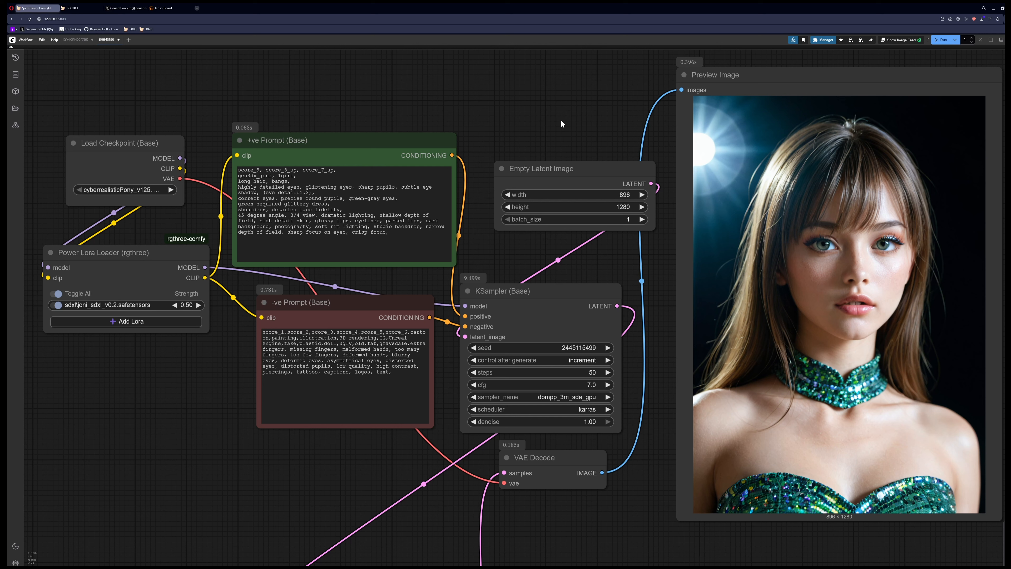
pyautogui.hotkey('ctrl', 'Return')
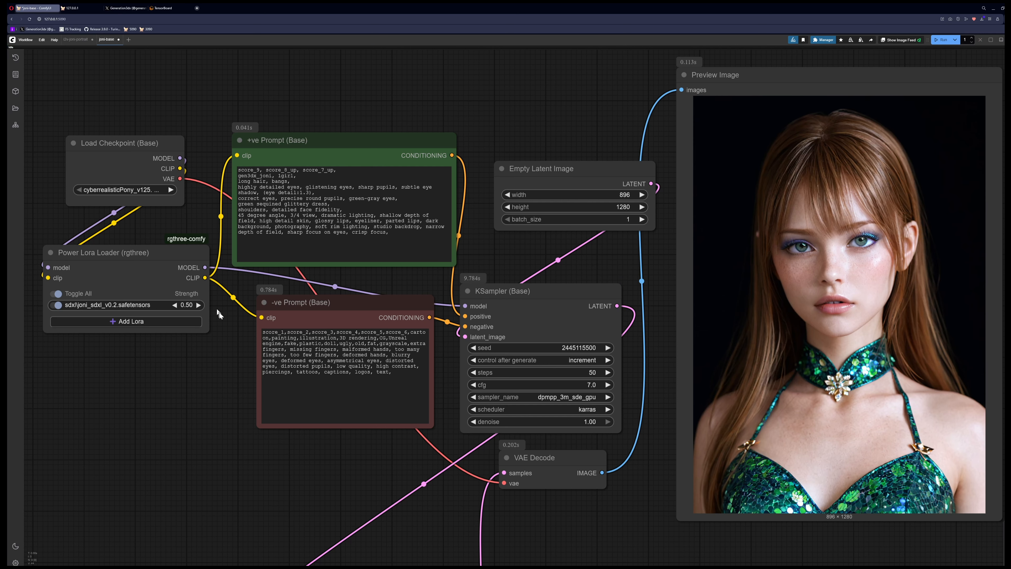
# Set the joni_sdxl_v0.2 LoRA strength to 0.60 and generate another image.
pyautogui.click(198, 305)
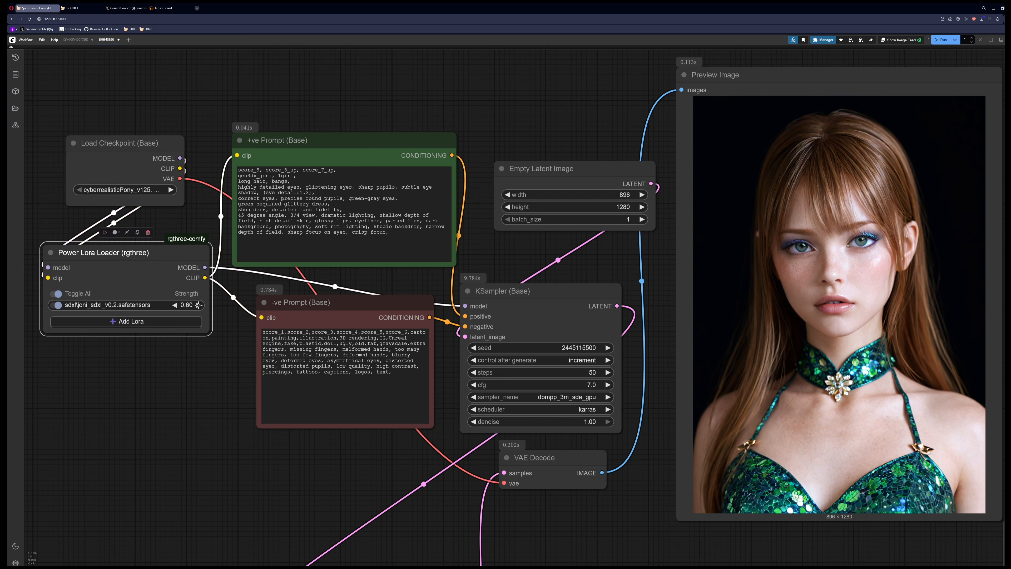
pyautogui.click(548, 114)
pyautogui.hotkey('ctrl', 'Return')
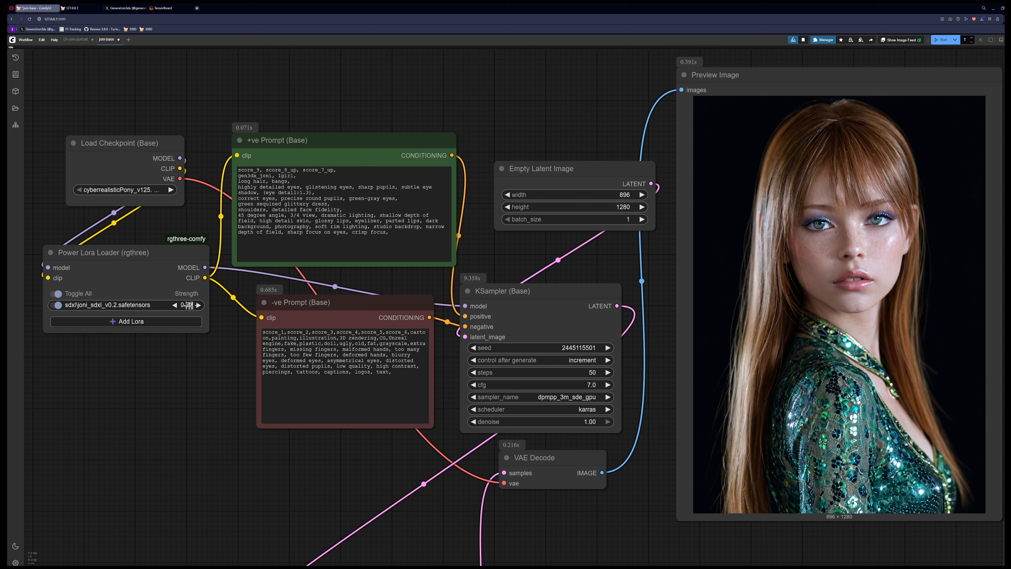
# Disable the joni_sdxl_v0.2 LoRA and generate an image with only the base checkpoint.
pyautogui.click(56, 305)
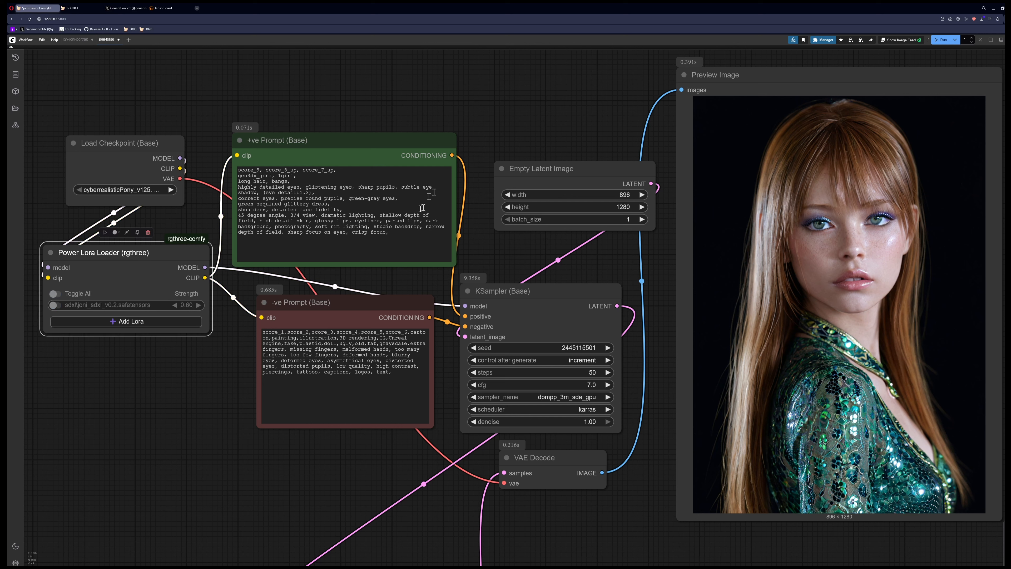
pyautogui.click(502, 135)
pyautogui.hotkey('ctrl', 'Return')
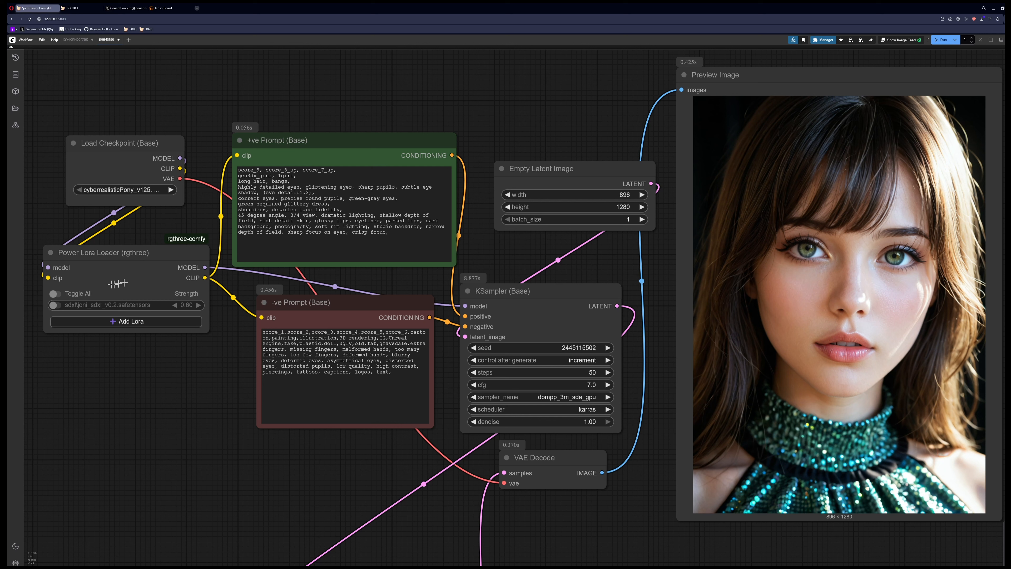
# Re-enable the joni_sdxl_v0.2 LoRA, reduce its strength to 0.40 and generate an image.
pyautogui.click(55, 306)
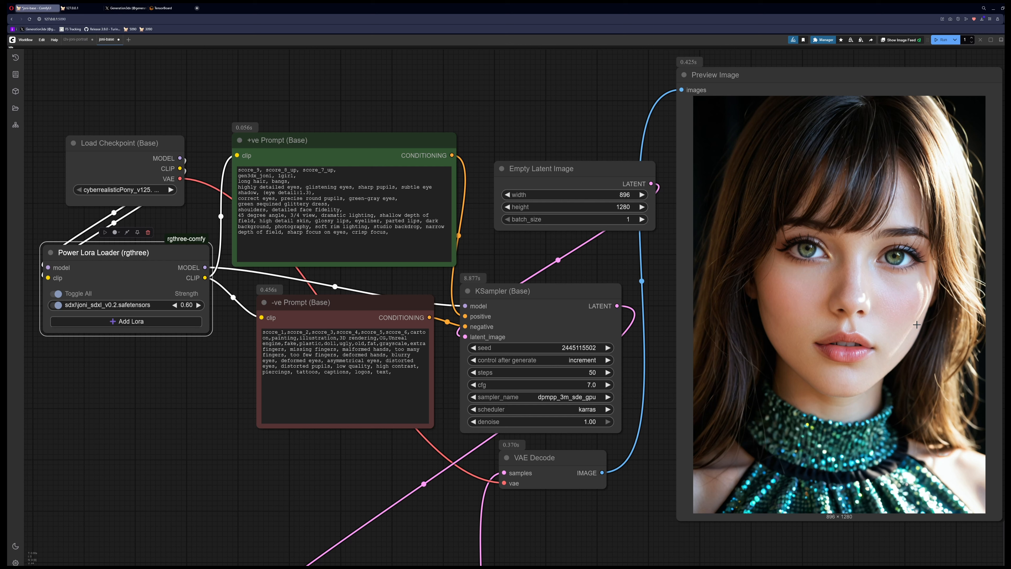
pyautogui.click(174, 304)
pyautogui.click(175, 305)
pyautogui.click(491, 126)
pyautogui.hotkey('ctrl', 'Return')
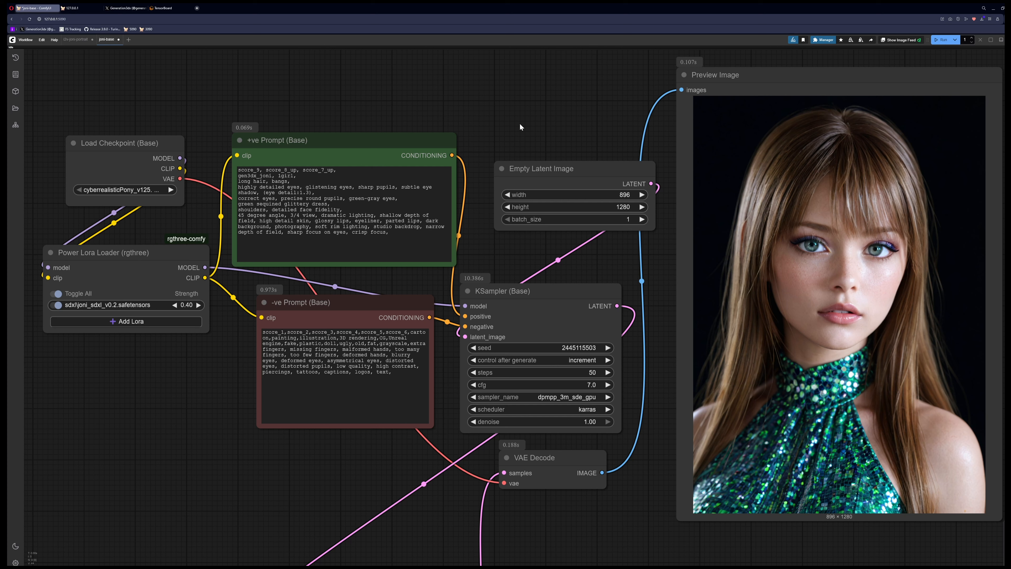
# Set the joni_sdxl_v0.2 LoRA strength to 0.50 and generate two images.
pyautogui.click(198, 306)
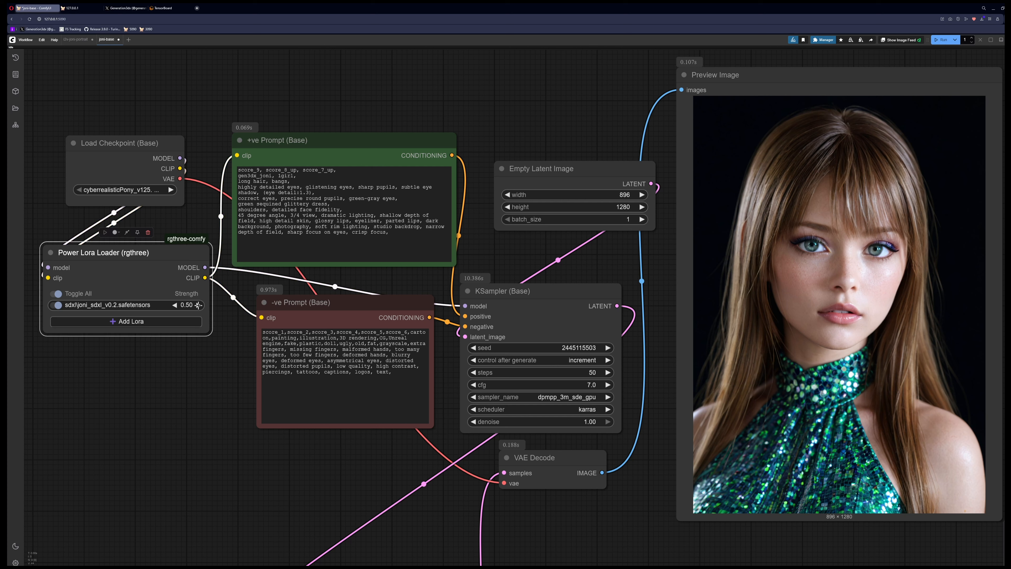
pyautogui.hotkey('ctrl', 'Return')
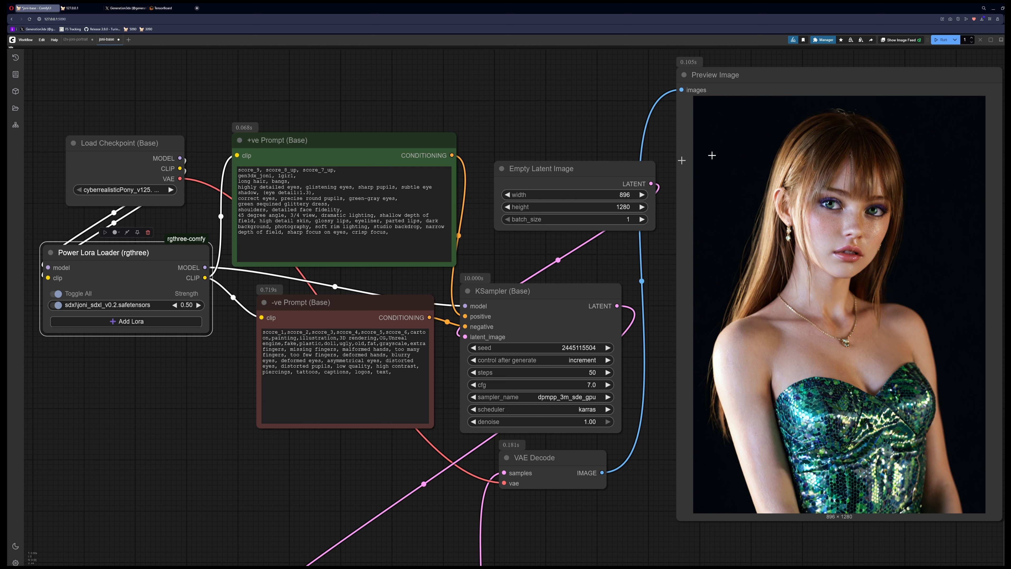
pyautogui.click(559, 100)
pyautogui.hotkey('ctrl', 'Return')
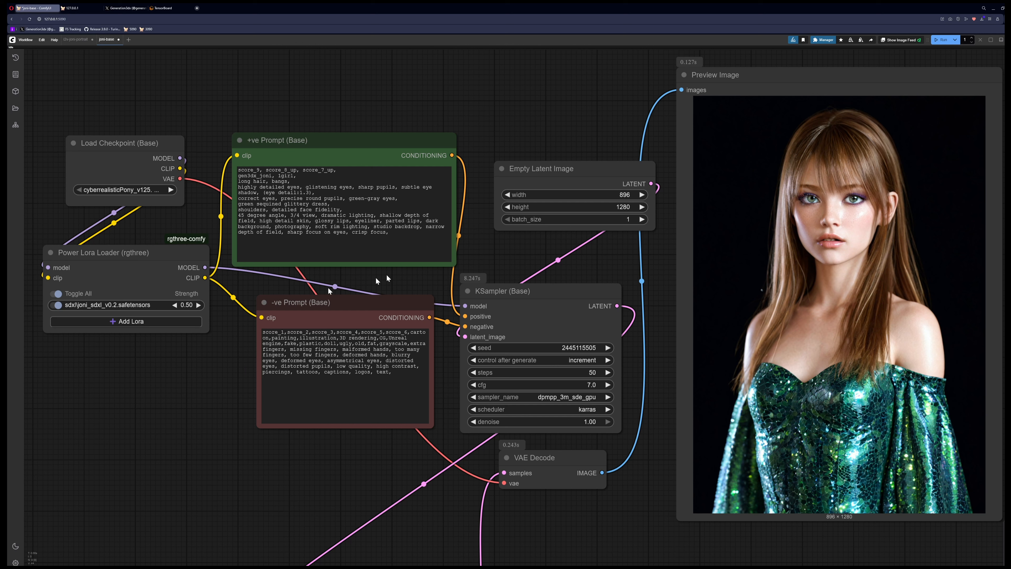
# Replace the dress and shoulders lines in the positive prompt with "portrait, headshot," and generate with the new prompt.
pyautogui.click(337, 206)
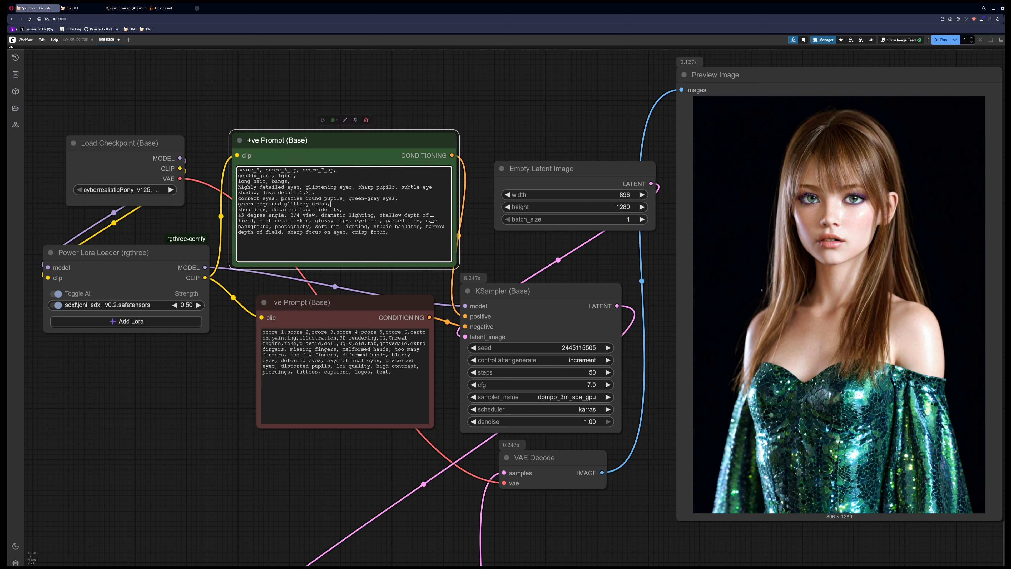
pyautogui.press('Home')
pyautogui.hotkey('shift', 'Down')
pyautogui.hotkey('shift', 'End')
pyautogui.write('port')
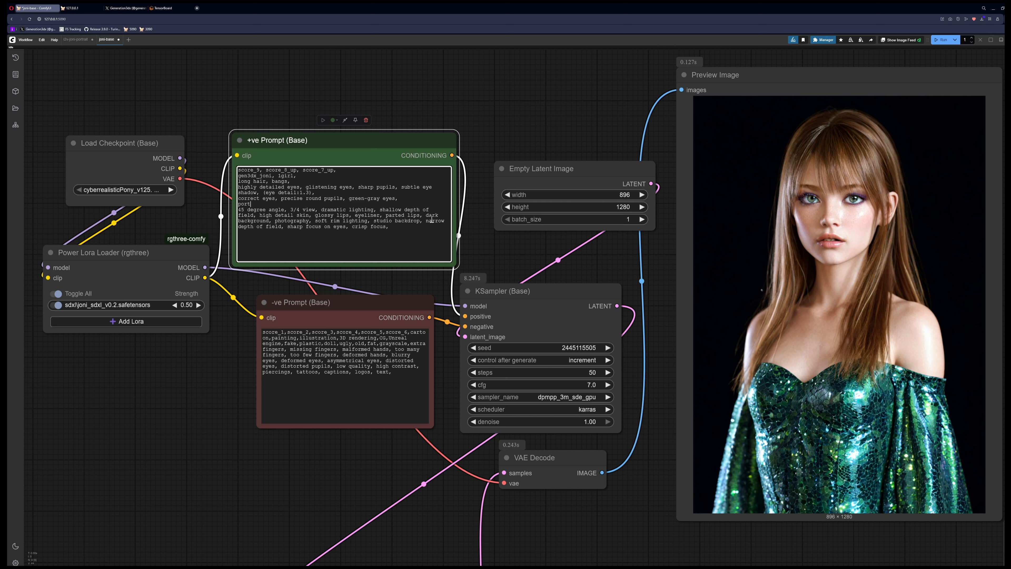
pyautogui.write('rait, headshot,')
pyautogui.hotkey('ctrl', 'Return')
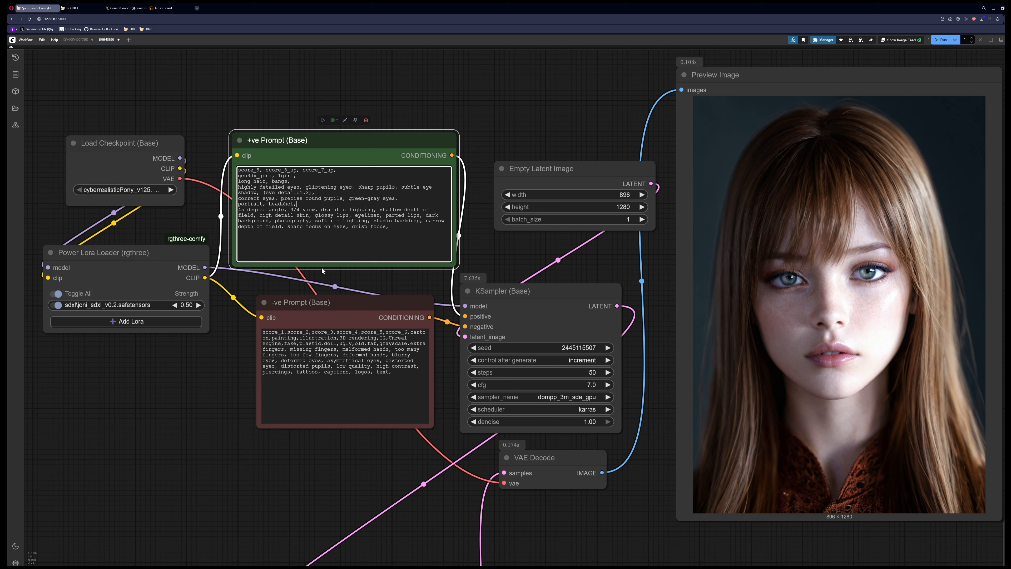
# Lower the joni_sdxl_v0.2 LoRA strength to 0.40 and generate a headshot image.
pyautogui.click(176, 306)
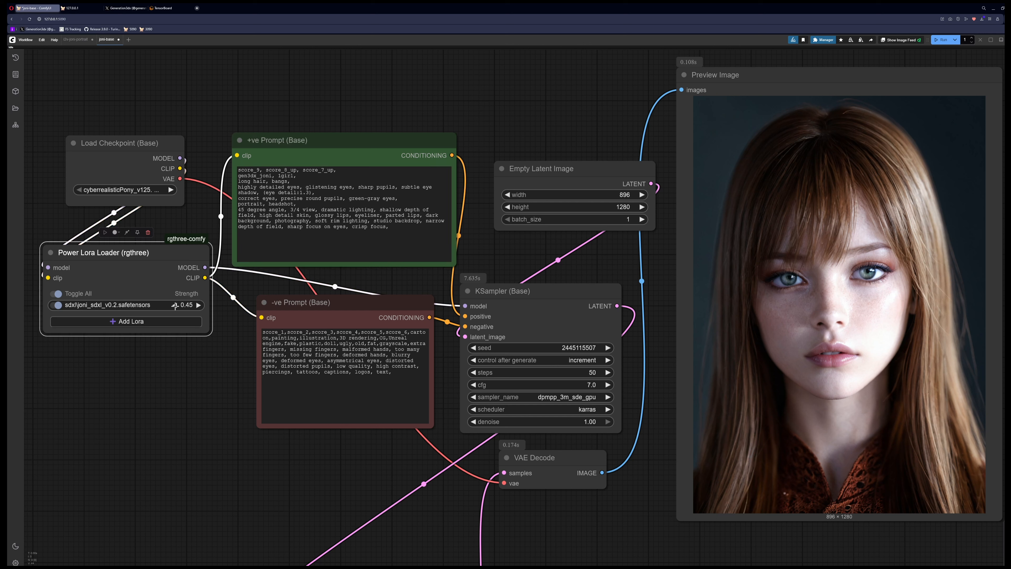
pyautogui.click(175, 306)
pyautogui.click(512, 149)
pyautogui.hotkey('ctrl', 'Return')
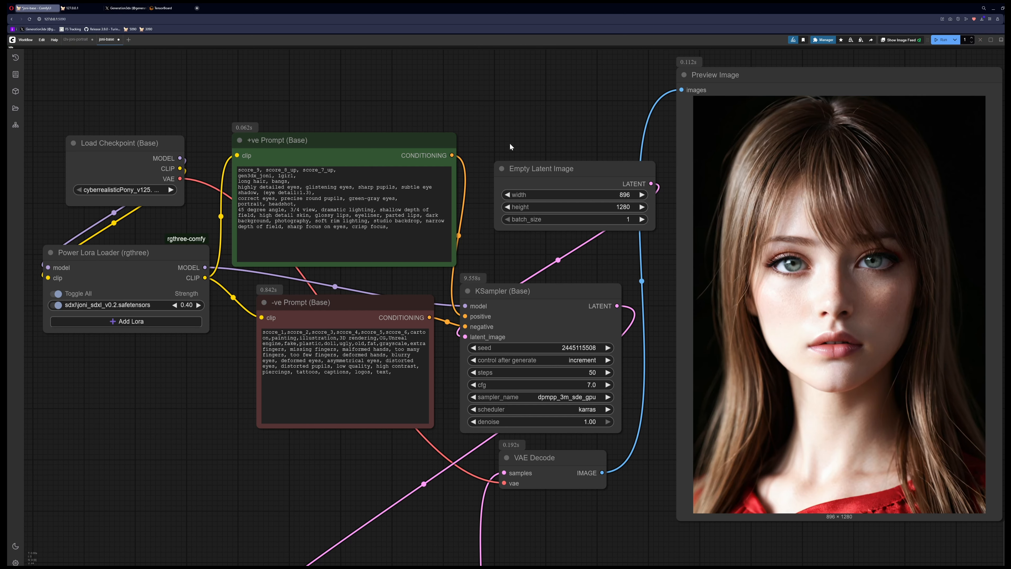
# Raise the joni_sdxl_v0.2 LoRA strength to 0.60 and generate another headshot for comparison.
pyautogui.click(199, 305)
pyautogui.click(198, 305)
pyautogui.click(198, 305)
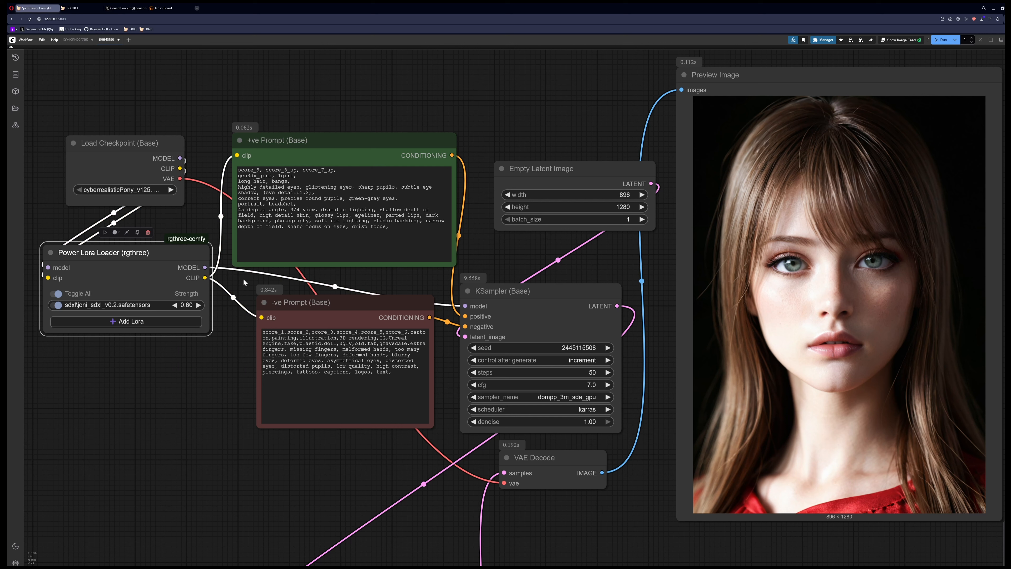
pyautogui.click(482, 153)
pyautogui.hotkey('ctrl', 'Return')
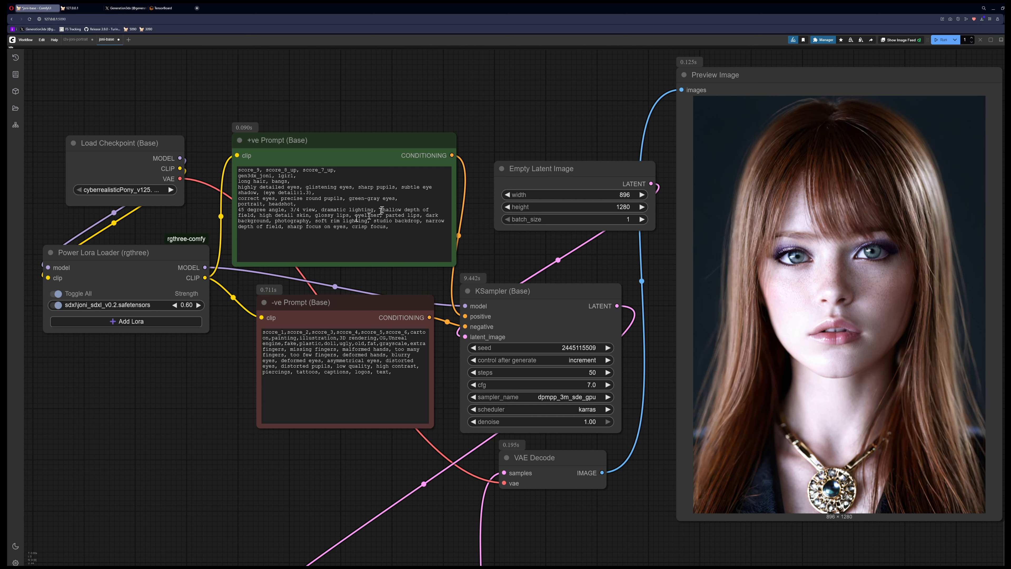
# Set the joni_sdxl_v0.2 LoRA strength to 0.50, restore "green sequined glittery dress, shoulders, detailed face fidelity," in the positive prompt and generate an image.
pyautogui.click(174, 305)
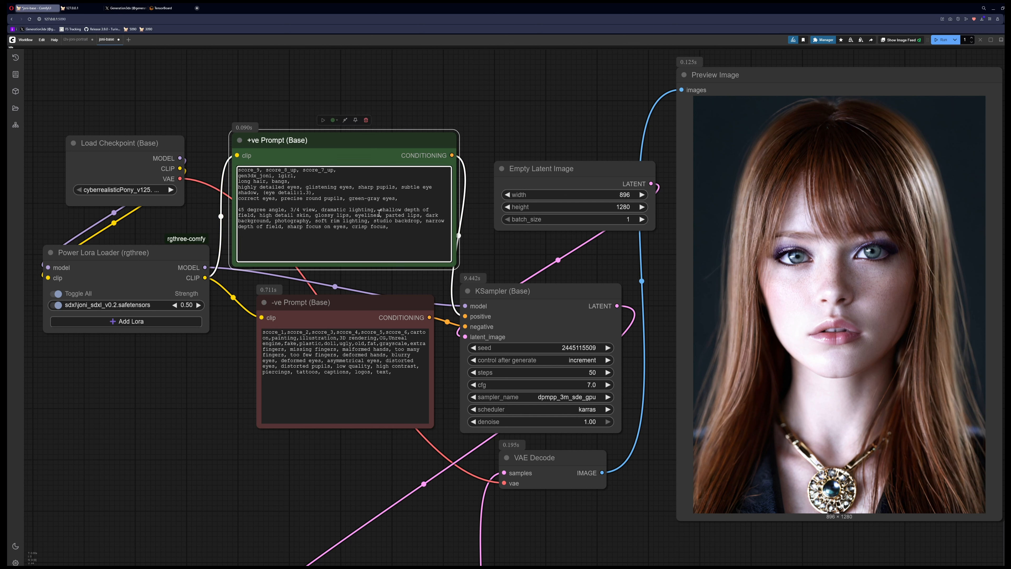
pyautogui.write('green sequined glittery dress, shoulders, detailed face fidelity,')
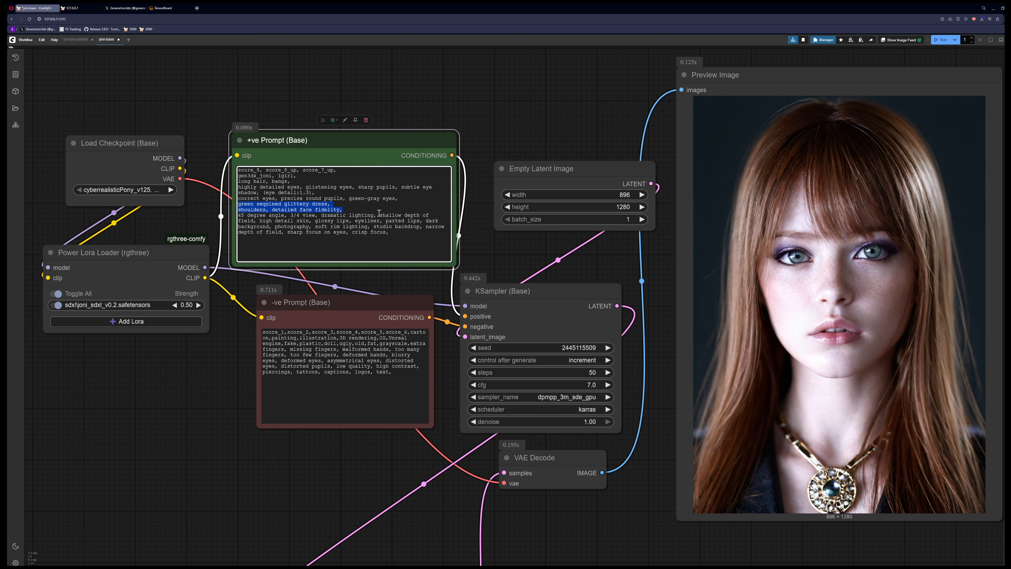
pyautogui.click(528, 119)
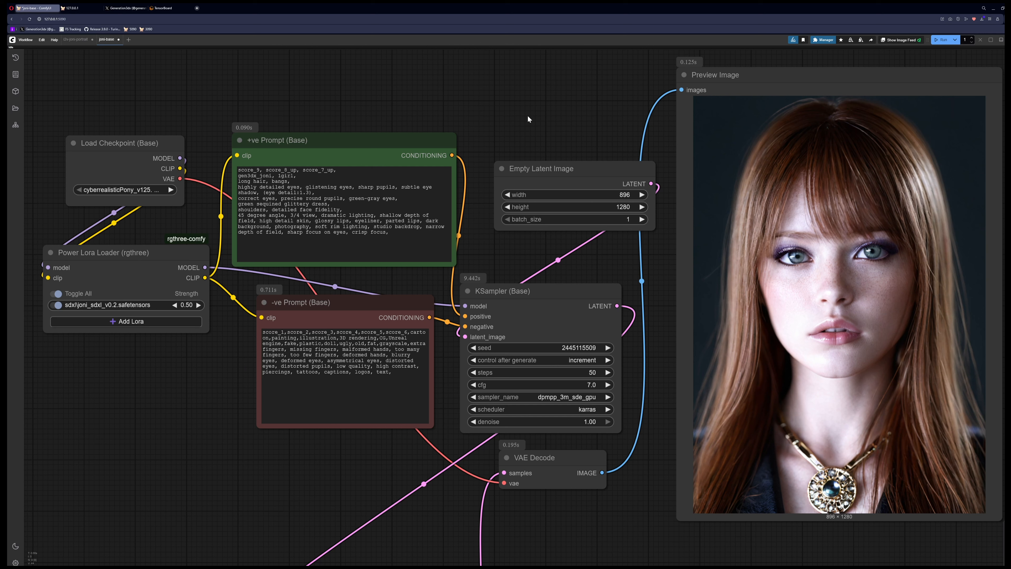
pyautogui.hotkey('ctrl', 'Return')
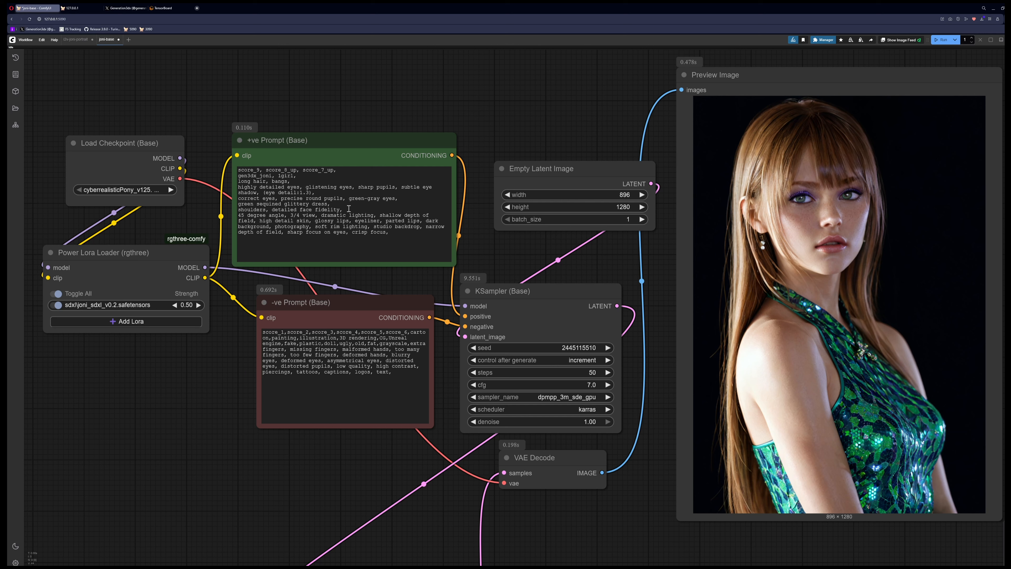
# Add "stiletto heels," after the glittery dress text in the positive prompt and generate an image.
pyautogui.click(446, 211)
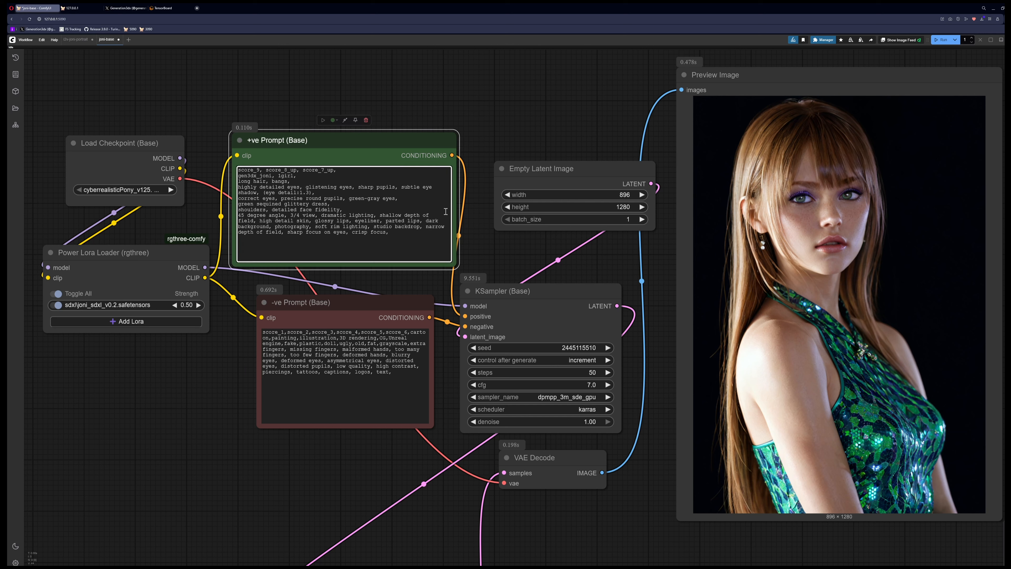
pyautogui.write('stile')
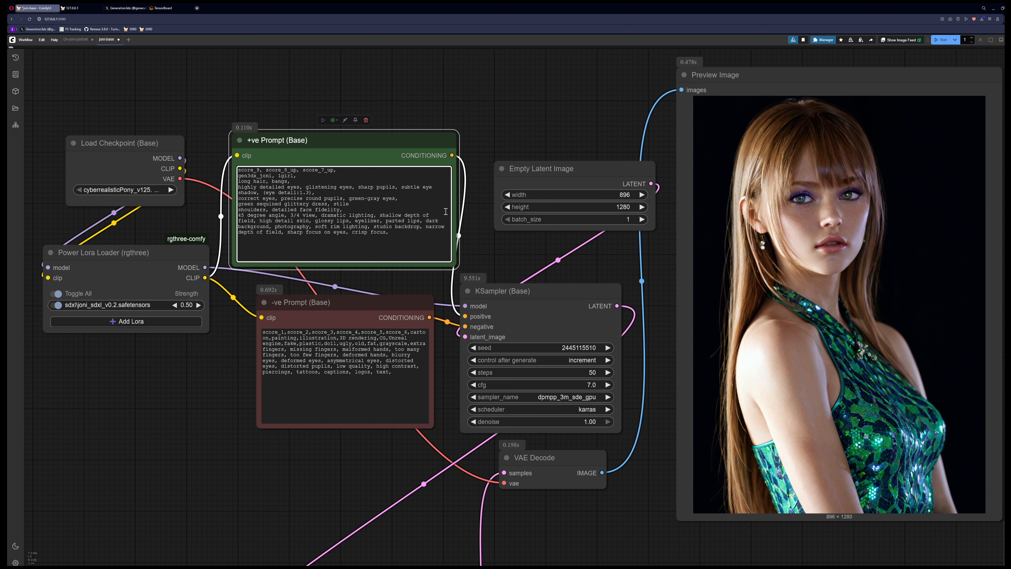
pyautogui.write('tto heels,')
pyautogui.hotkey('ctrl', 'Return')
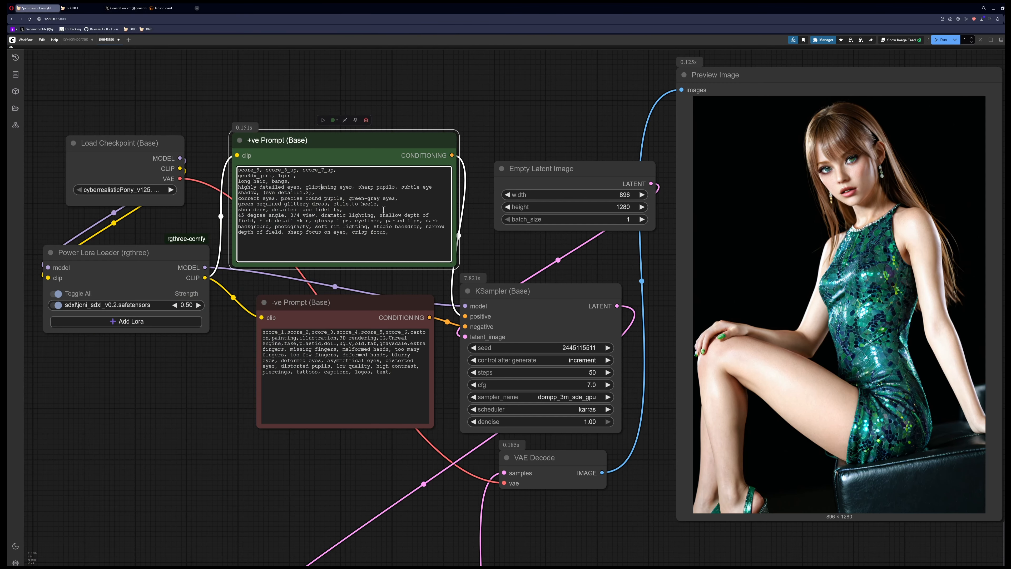
# Cut the "highly detailed eyes" line through "(eye detail:1.3)," from the positive prompt, keeping a copy, and generate without it.
pyautogui.press('Home')
pyautogui.hotkey('shift', 'End')
pyautogui.hotkey('shift', 'Down')
pyautogui.hotkey('ctrl', 'c')
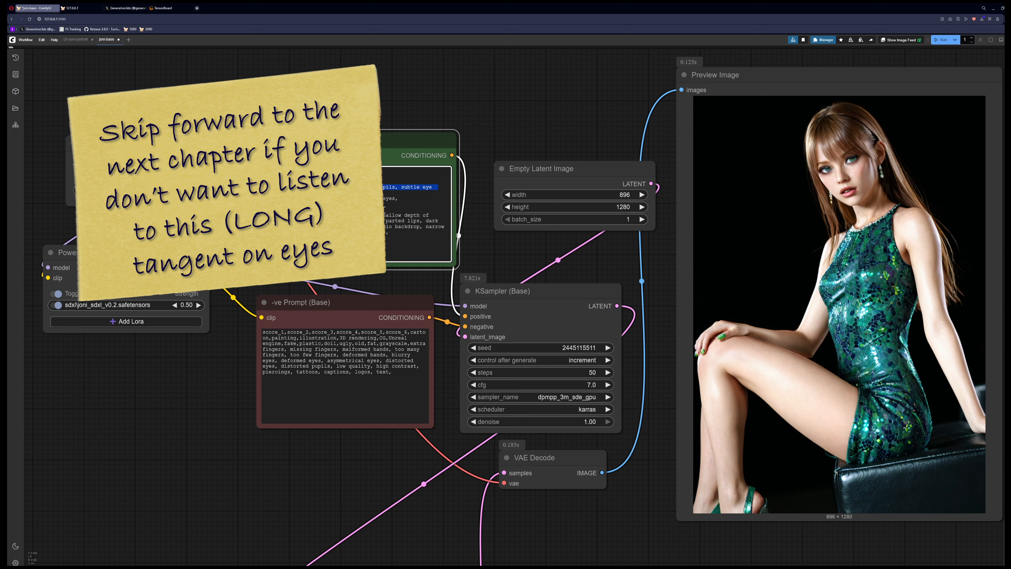
pyautogui.press('BackSpace')
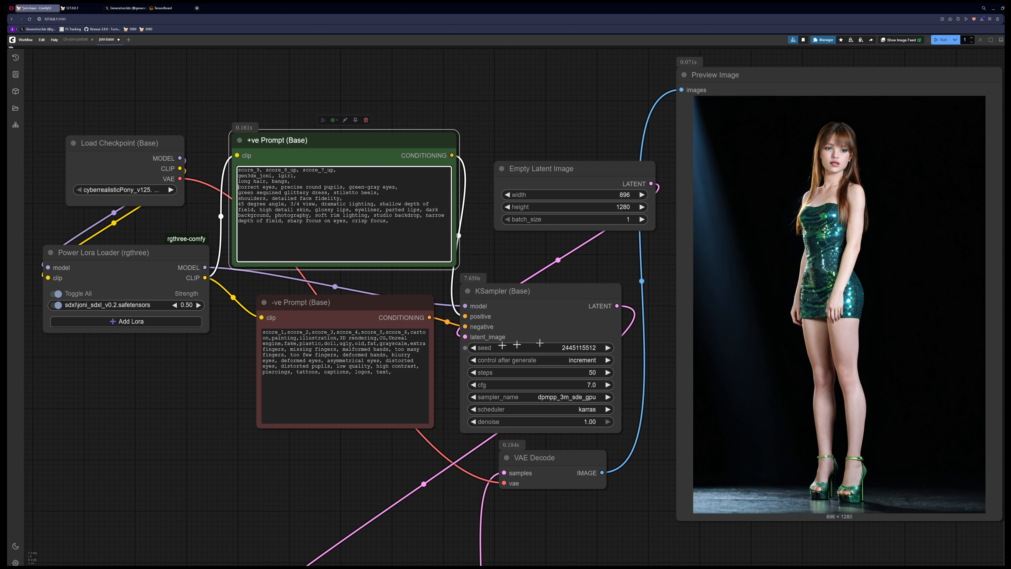
pyautogui.click(473, 348)
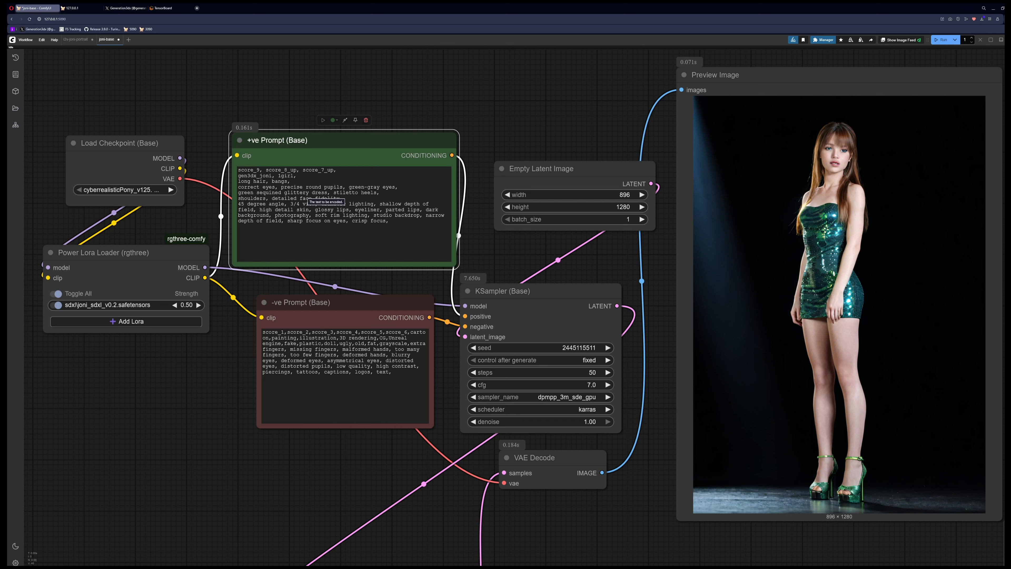
pyautogui.click(353, 202)
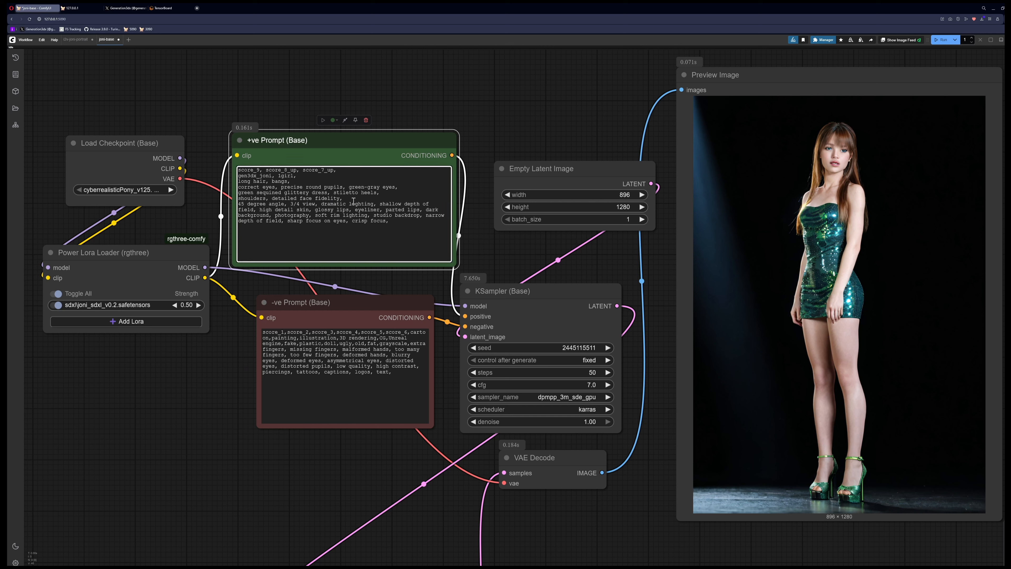
pyautogui.hotkey('ctrl', 'v')
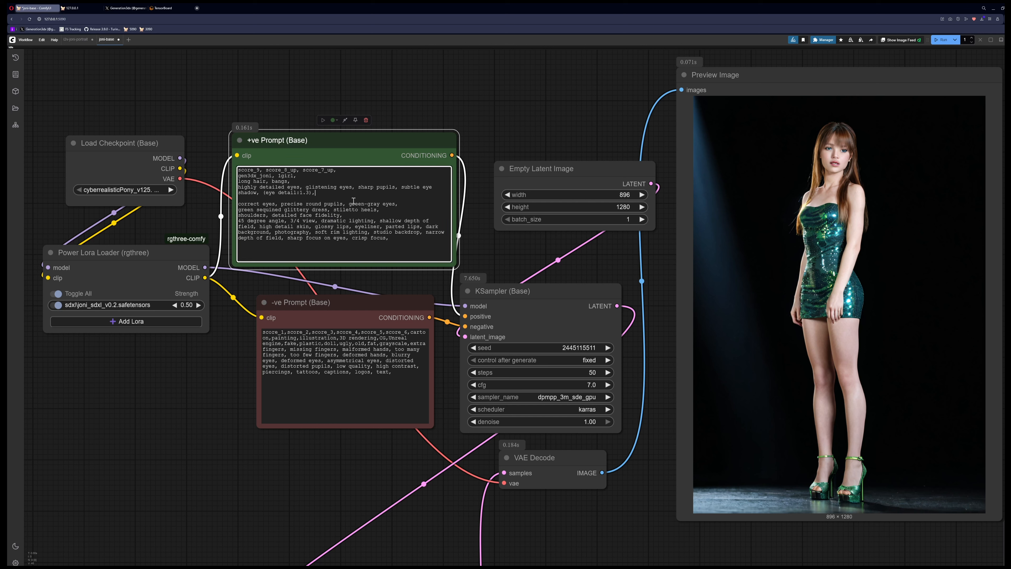
pyautogui.press('Delete')
pyautogui.click(511, 134)
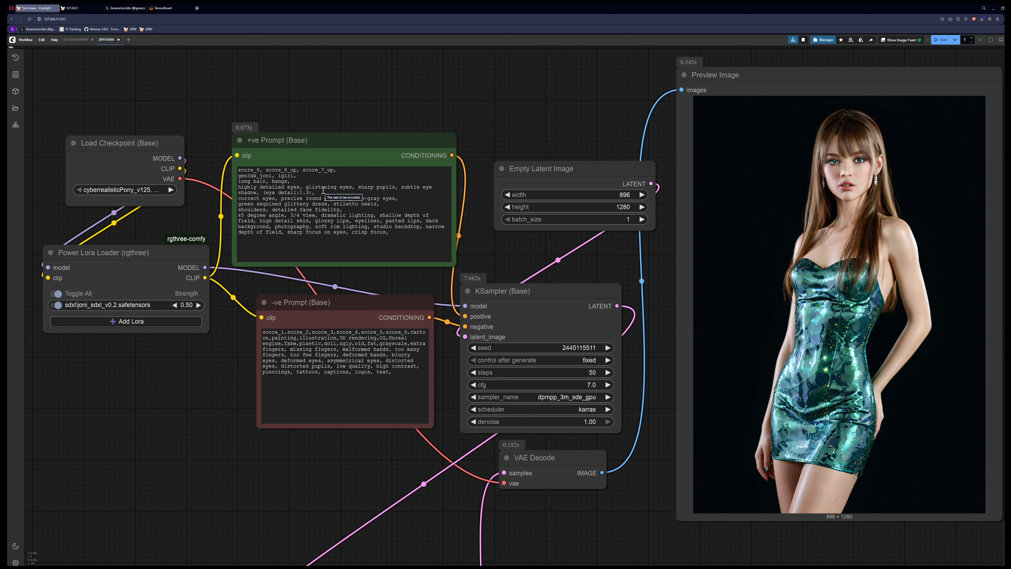
# Replace "dark background" with "night club" in the positive prompt and generate an image.
pyautogui.click(314, 192)
pyautogui.click(314, 192)
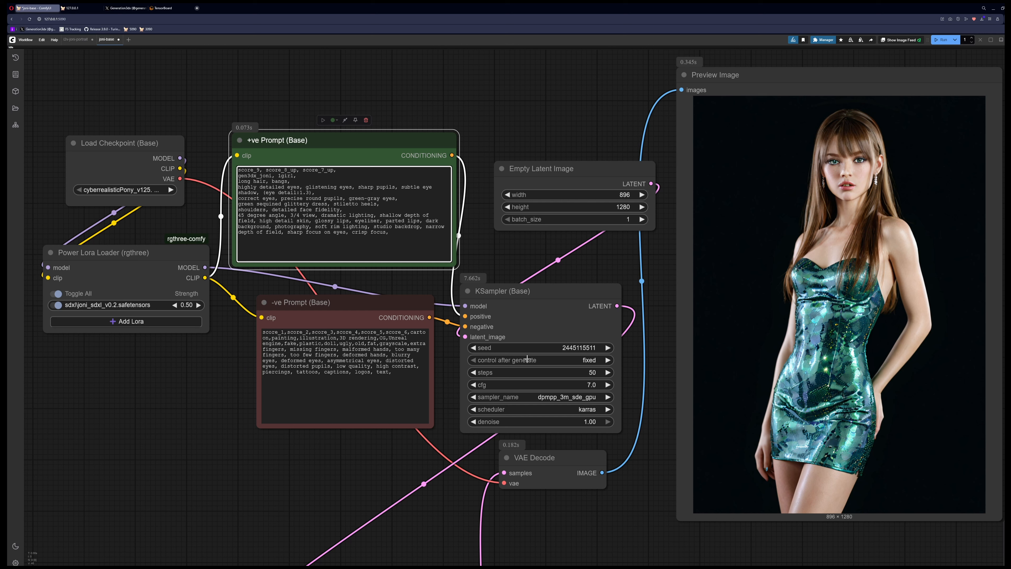
pyautogui.click(426, 221)
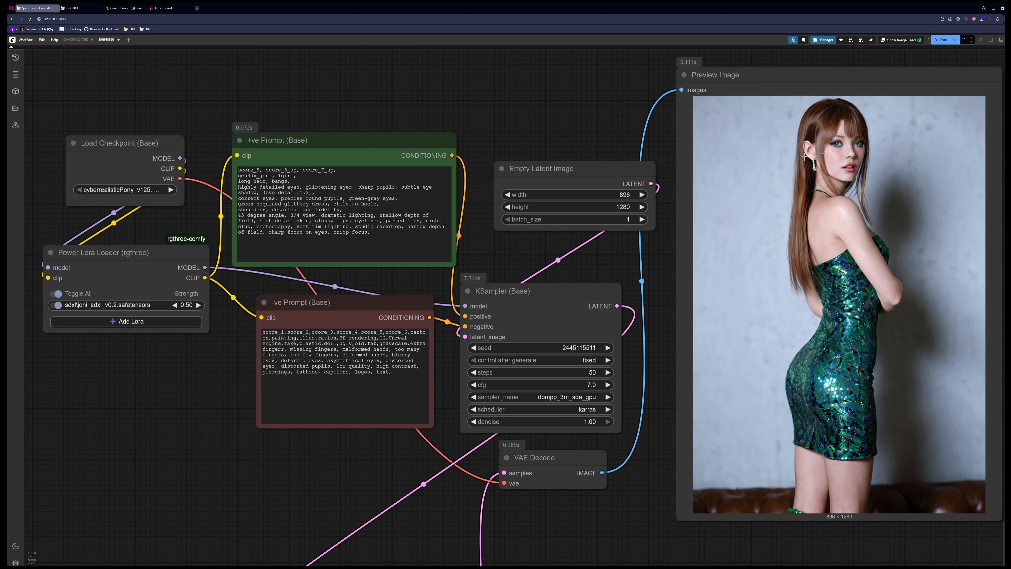
# Set the empty latent image's height to 1536, generate an image and enlarge the Preview Image node.
pyautogui.click(624, 207)
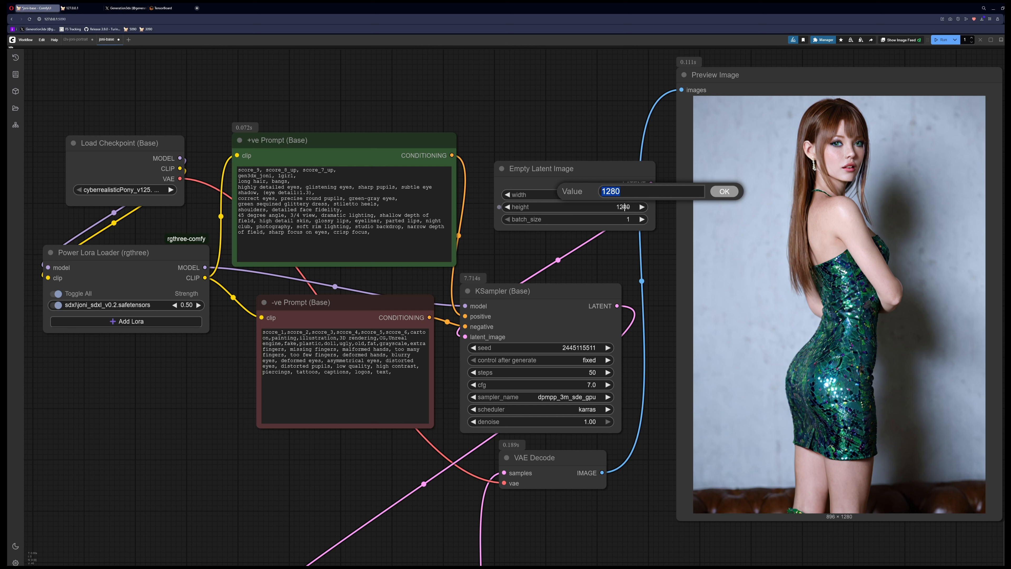
pyautogui.write('1536')
pyautogui.click(725, 192)
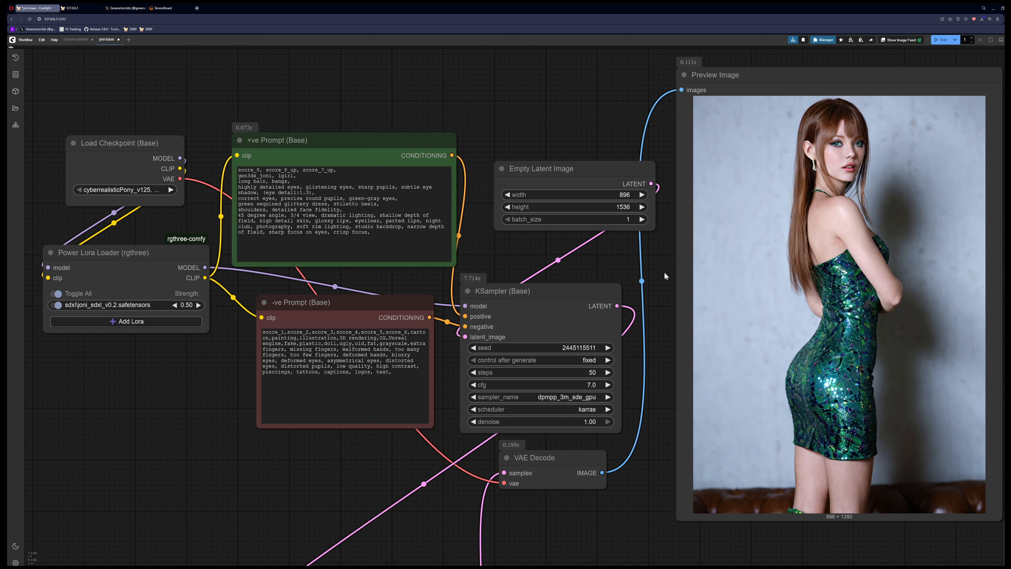
pyautogui.hotkey('ctrl', 'Return')
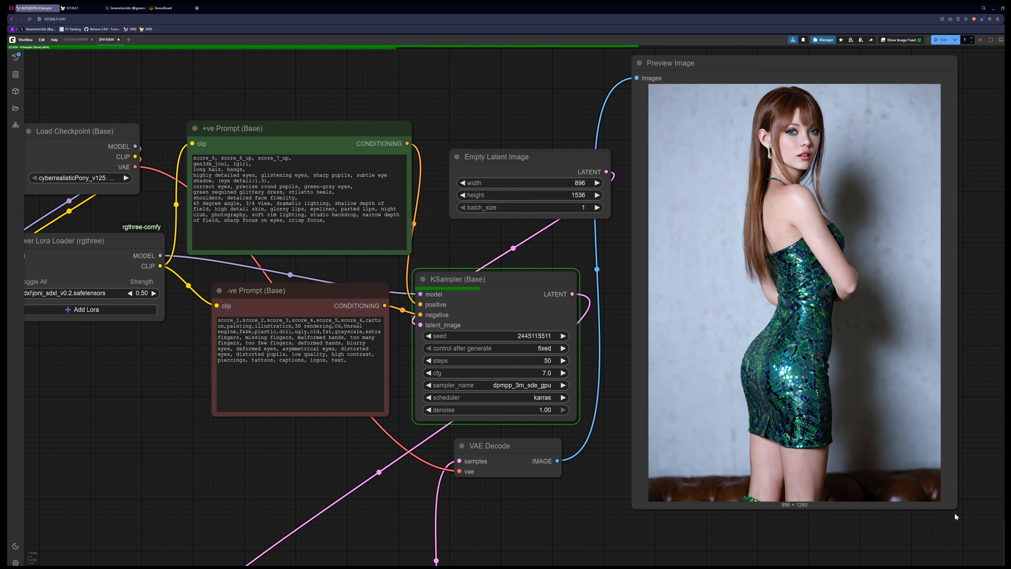
pyautogui.moveTo(955, 513); pyautogui.dragTo(962, 565)
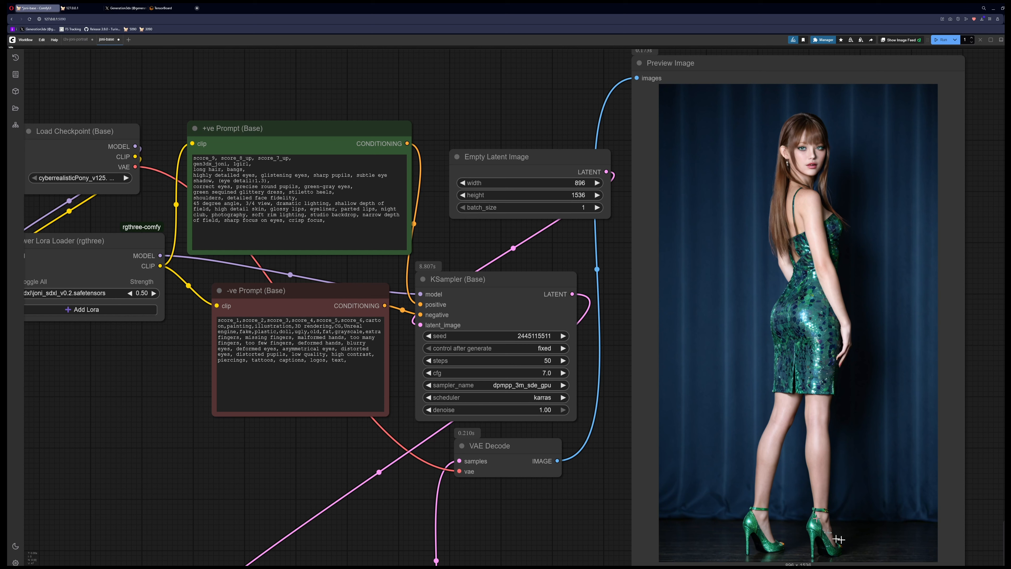
# Set the empty latent image to 1104 wide by 1800 high and generate an image.
pyautogui.click(575, 195)
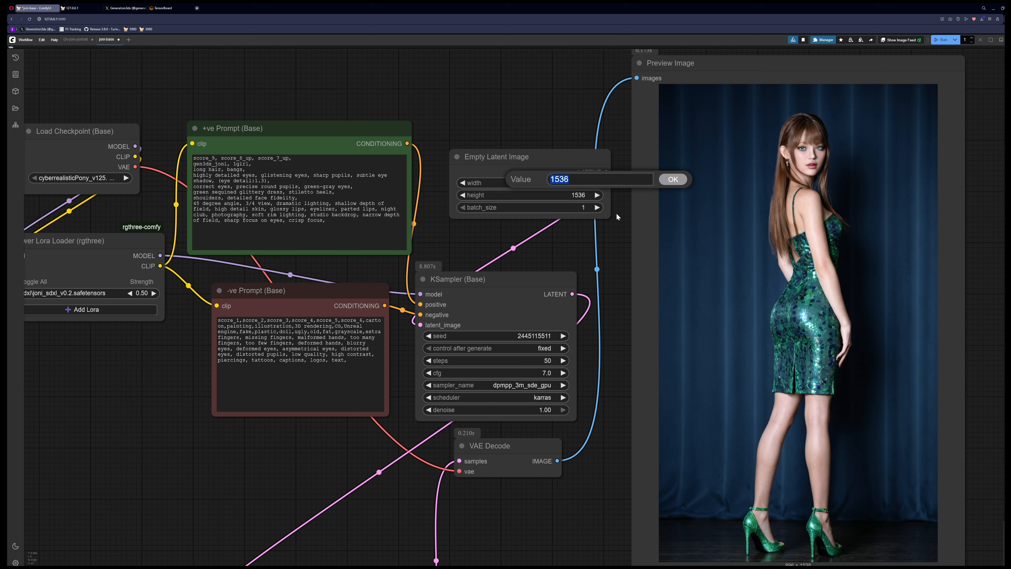
pyautogui.write('1800')
pyautogui.press('Return')
pyautogui.click(589, 183)
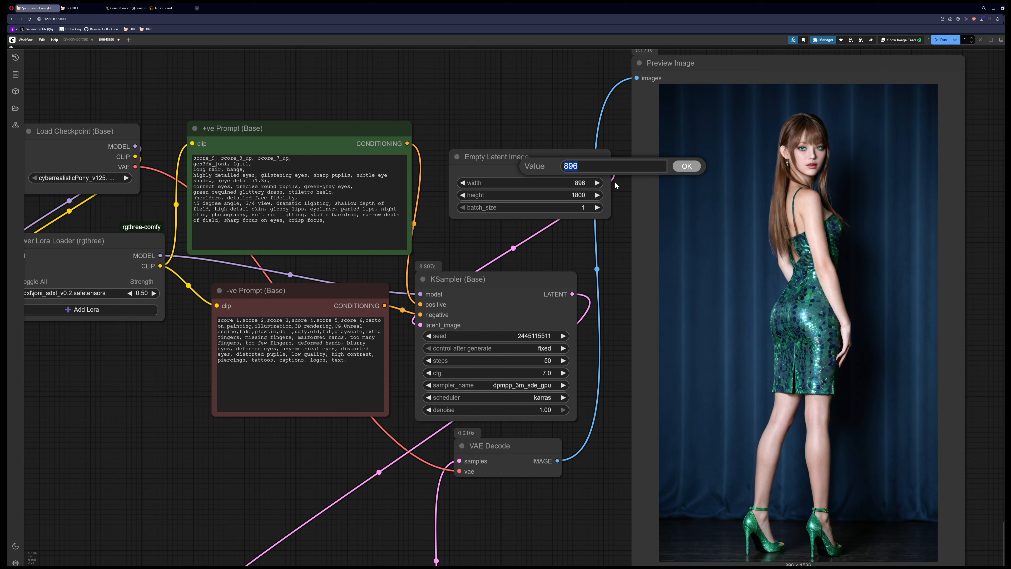
pyautogui.write('1104')
pyautogui.press('Return')
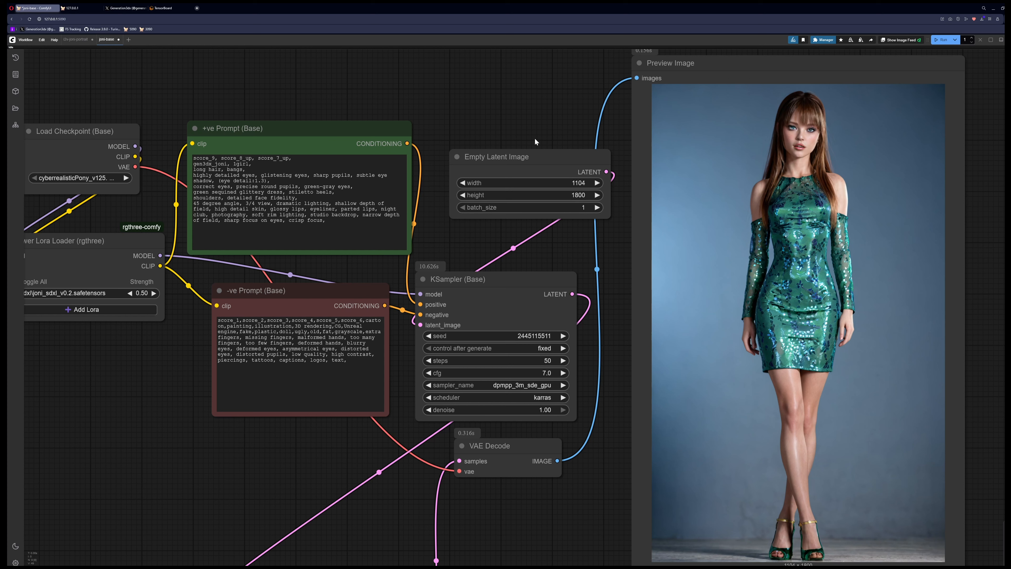
# Inspect the generated face up close, disable the joni_sdxl_v0.2 LoRA, and generate a comparison image without it.
pyautogui.tripleClick(285, 176)
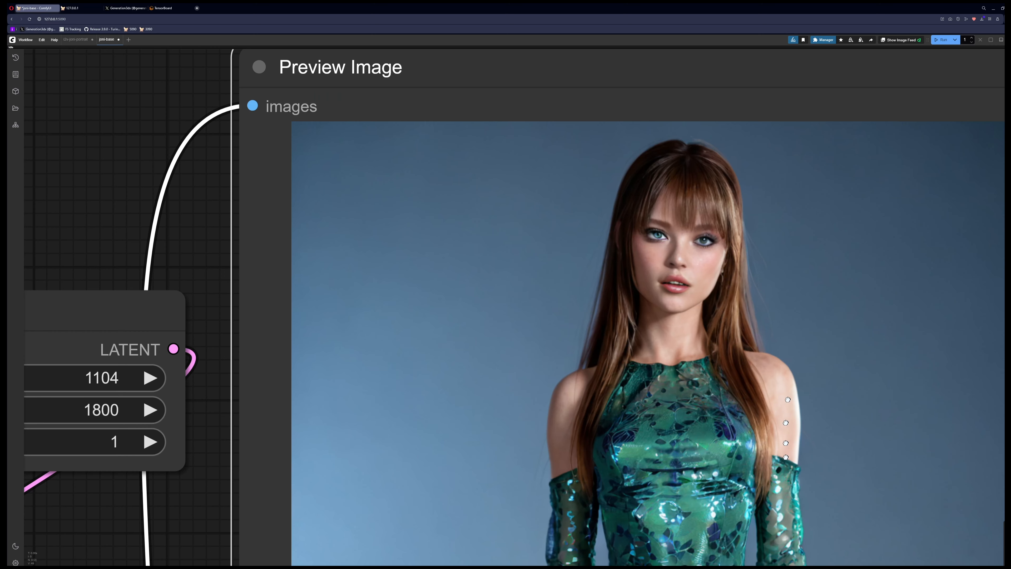
pyautogui.moveTo(796, 358); pyautogui.dragTo(798, 408)
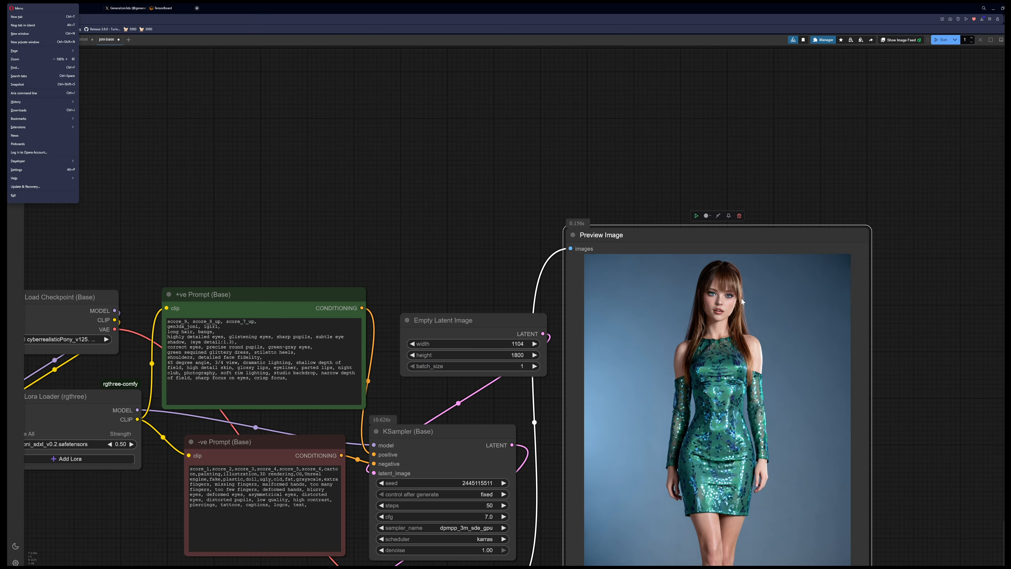
pyautogui.moveTo(515, 266); pyautogui.dragTo(558, 124)
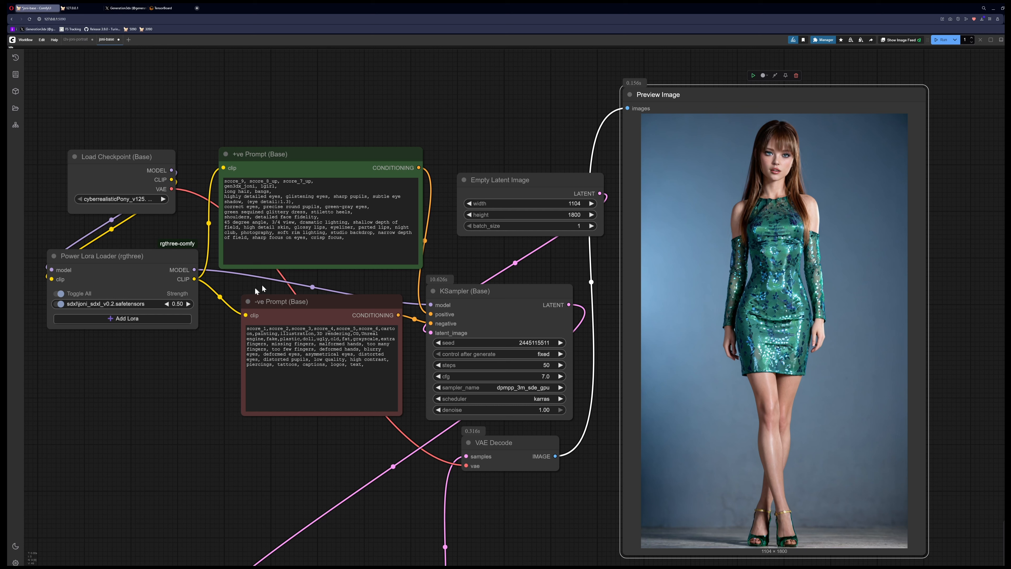
pyautogui.click(60, 304)
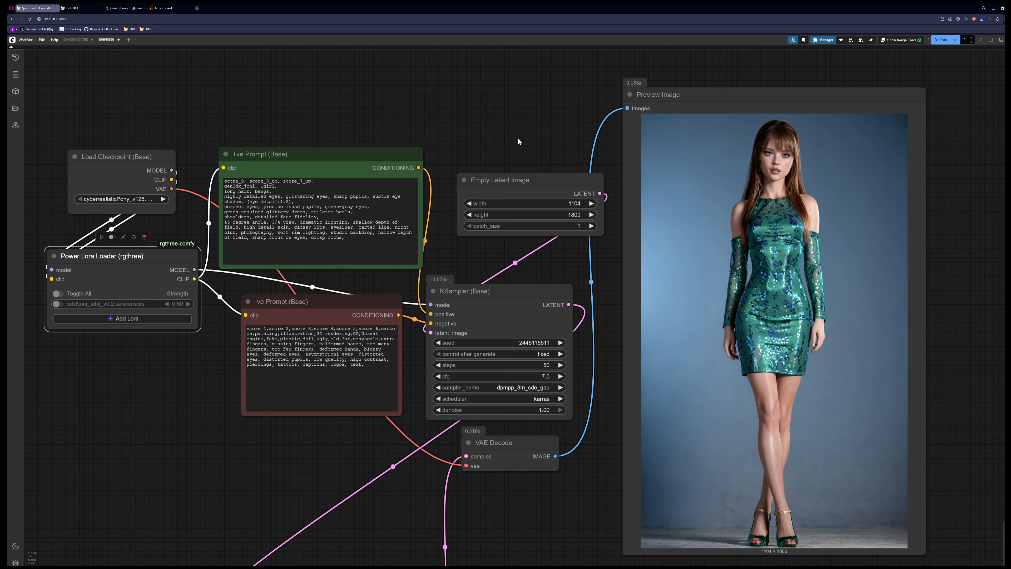
pyautogui.click(518, 139)
pyautogui.hotkey('ctrl', 'Return')
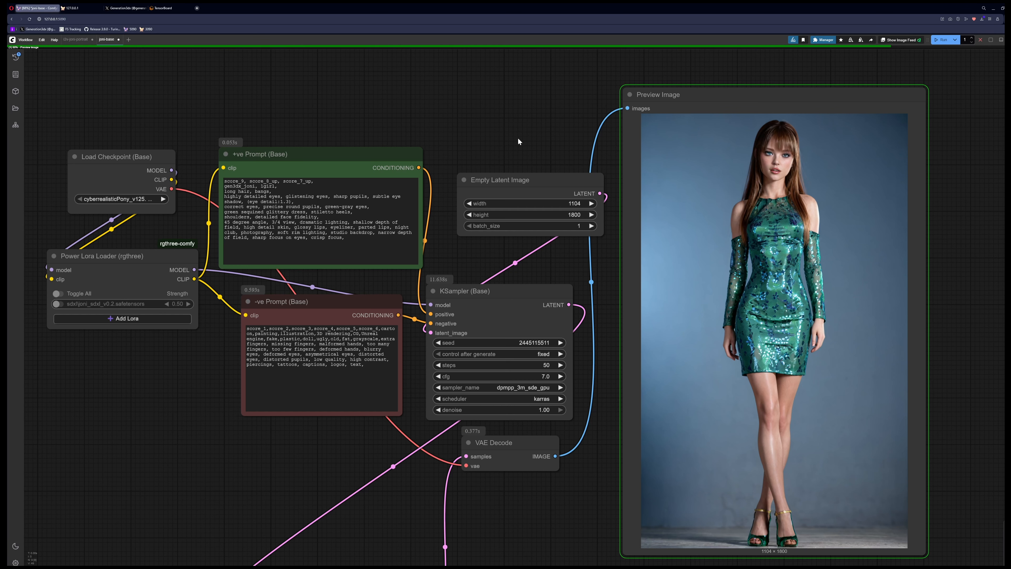
pyautogui.scroll(10, 767, 235)
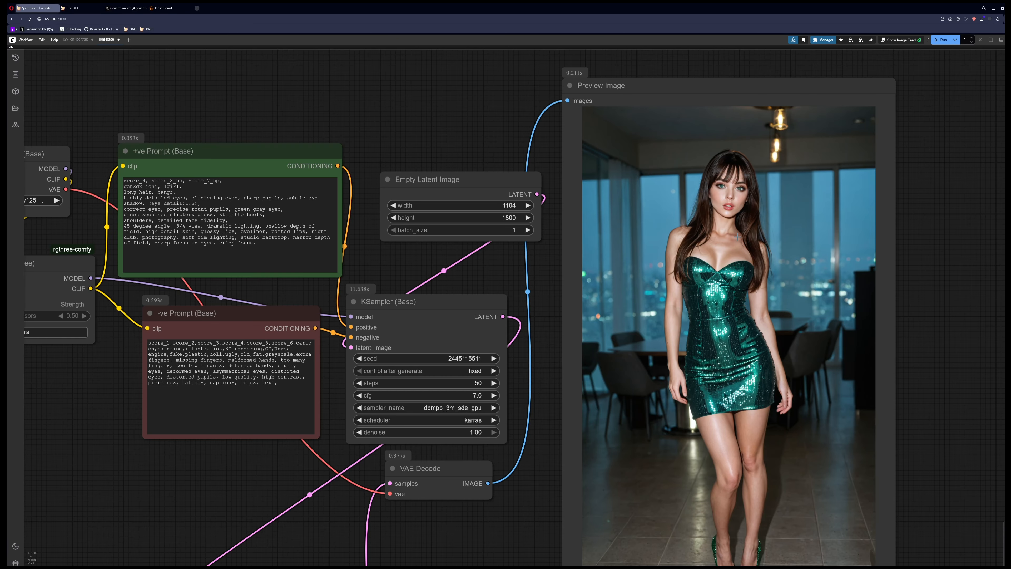
pyautogui.scroll(-1, 737, 237)
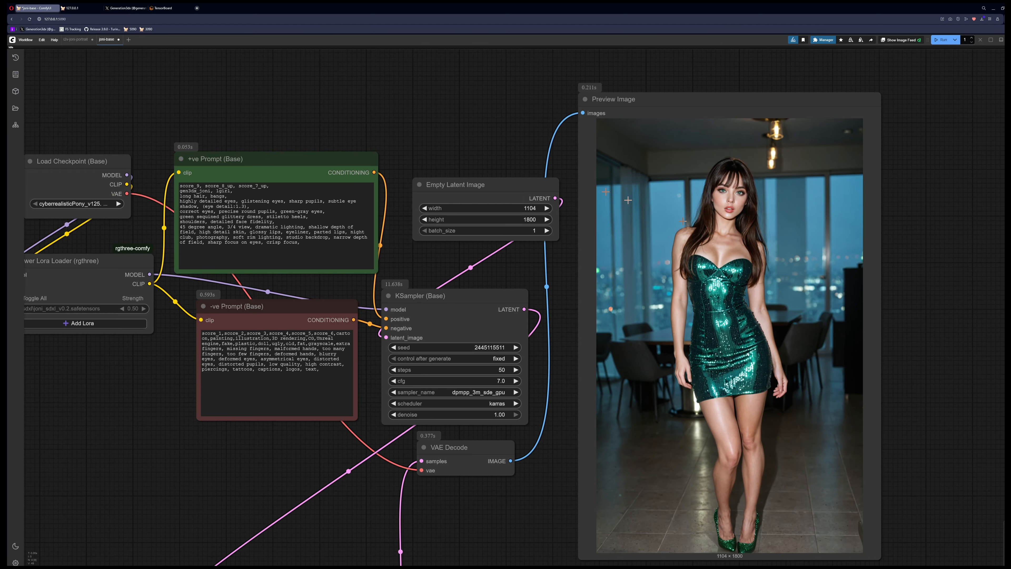
pyautogui.moveTo(474, 142); pyautogui.dragTo(539, 120)
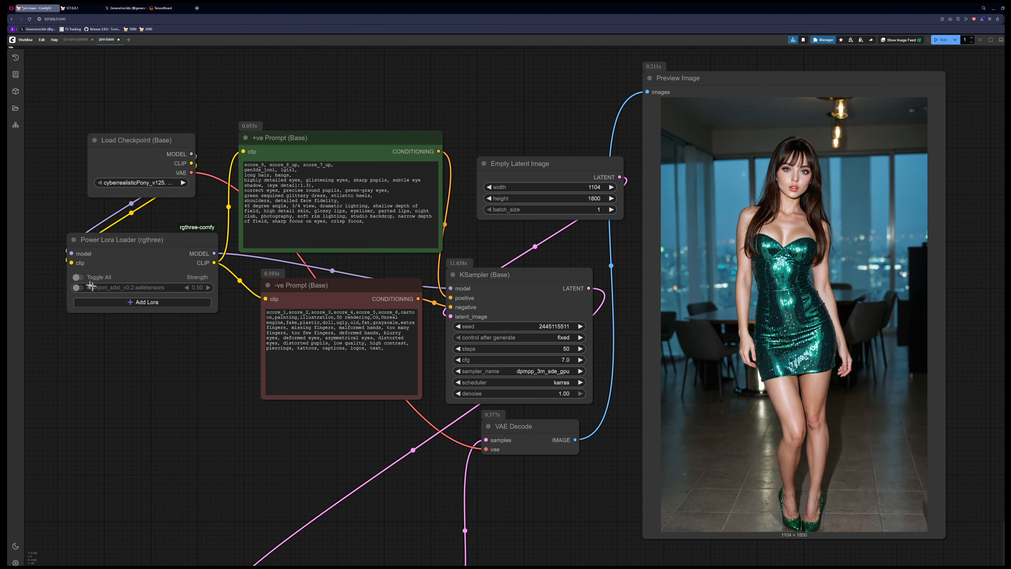
# Re-enable the joni_sdxl_v0.2 LoRA and insert the line "sitting on a park bench" above the dress line in the positive prompt.
pyautogui.click(91, 286)
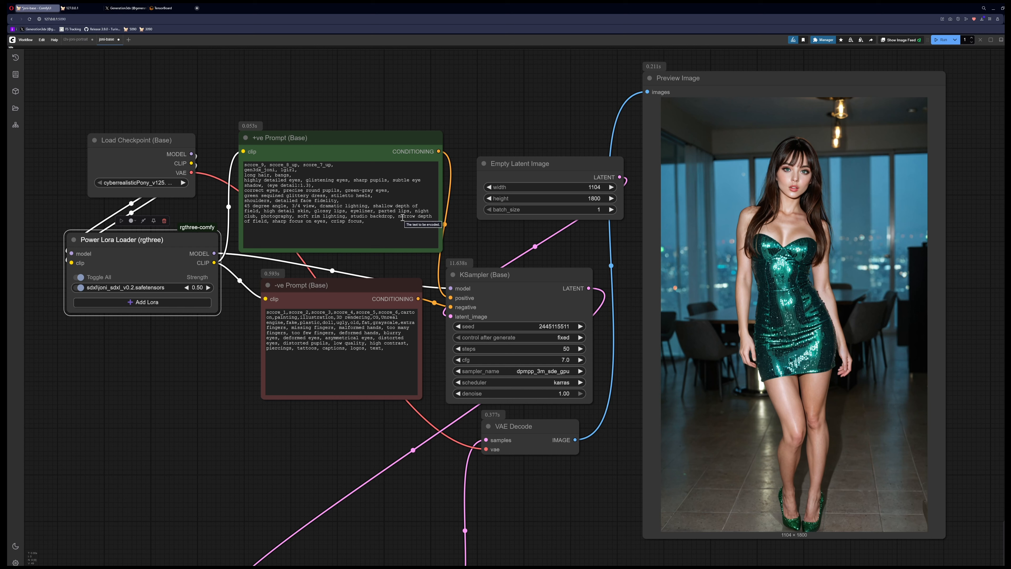
pyautogui.click(371, 220)
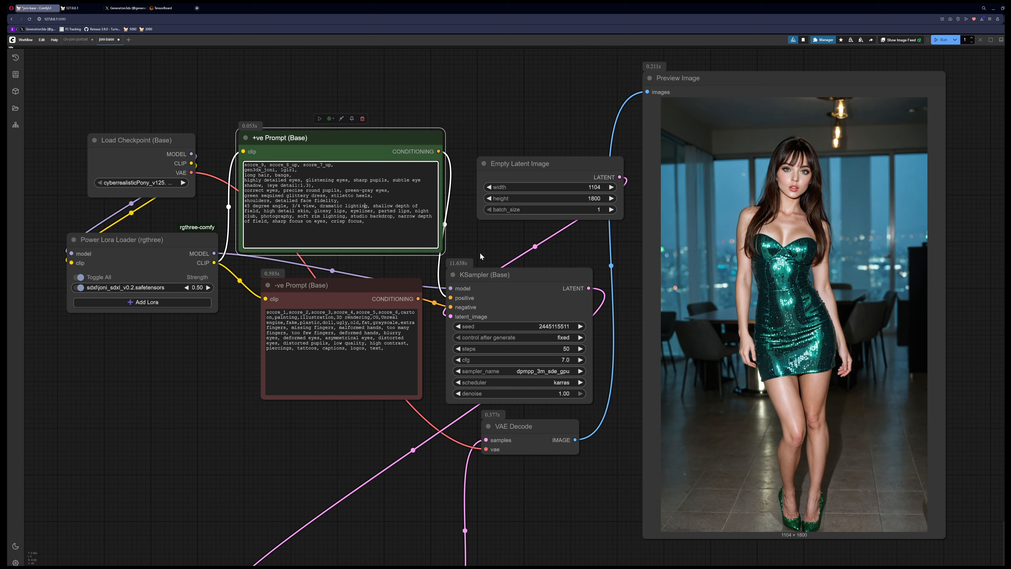
pyautogui.press('Up')
pyautogui.press('Up')
pyautogui.press('Up')
pyautogui.press('End')
pyautogui.press('Return')
pyautogui.write('sitting on a park bench')
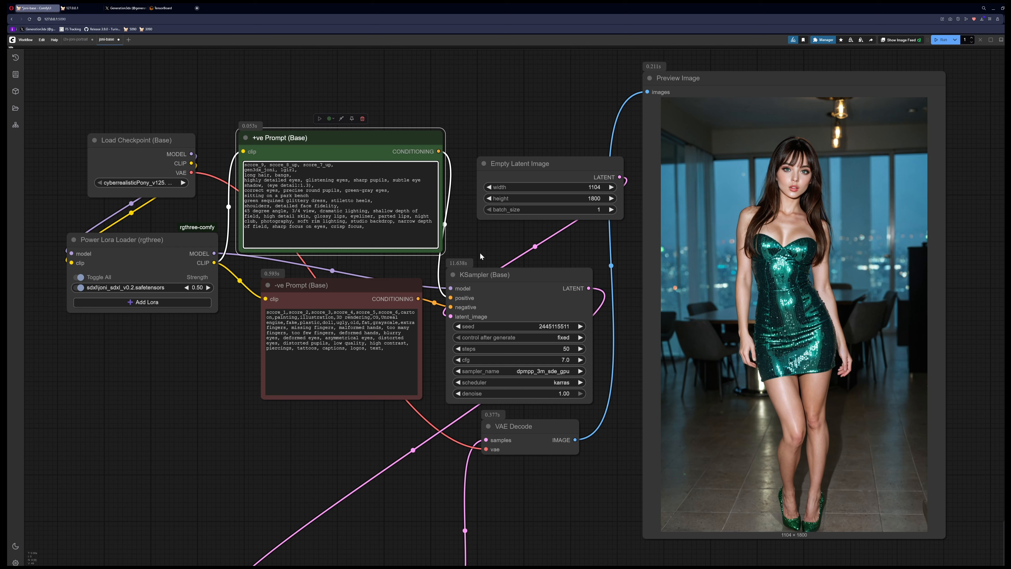
# Replace the sequined dress and stiletto heels line in the positive prompt with "t-shirt, jeans".
pyautogui.press('Down')
pyautogui.press('Home')
pyautogui.hotkey('shift', 'End')
pyautogui.write('t-shirt, jean')
# Delete "night club," from the lighting and background text of the positive prompt.
pyautogui.hotkey('shift', 'Down')
pyautogui.hotkey('ctrl', 'shift', 'Left')
pyautogui.hotkey('ctrl', 'shift', 'Left')
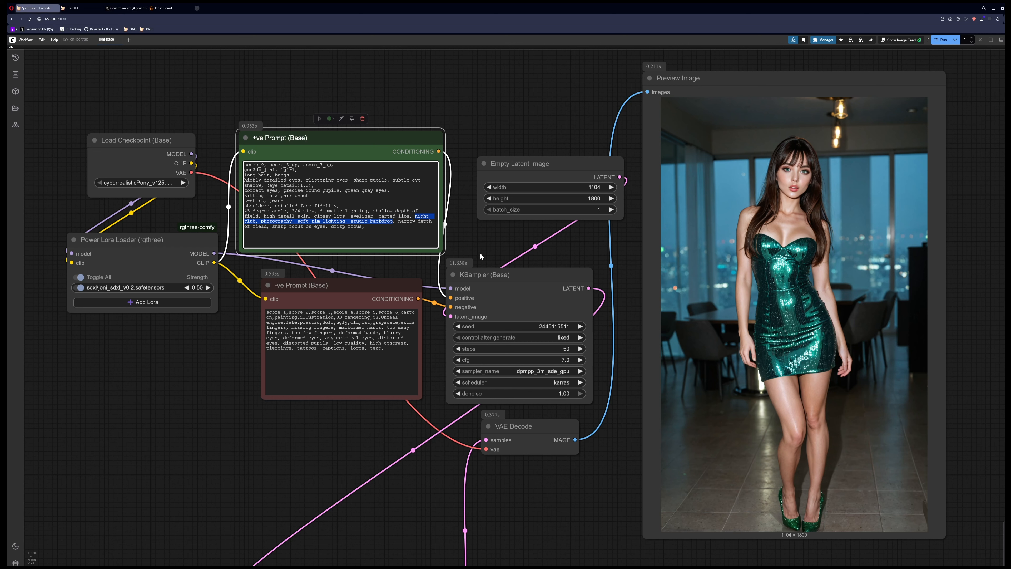
pyautogui.hotkey('ctrl', 'shift', 'Left')
pyautogui.hotkey('ctrl', 'shift', 'Left')
pyautogui.hotkey('ctrl', 'shift', 'Left')
pyautogui.hotkey('ctrl', 'shift', 'Left')
pyautogui.hotkey('ctrl', 'shift', 'Left')
pyautogui.hotkey('ctrl', 'shift', 'Left')
pyautogui.press('BackSpace')
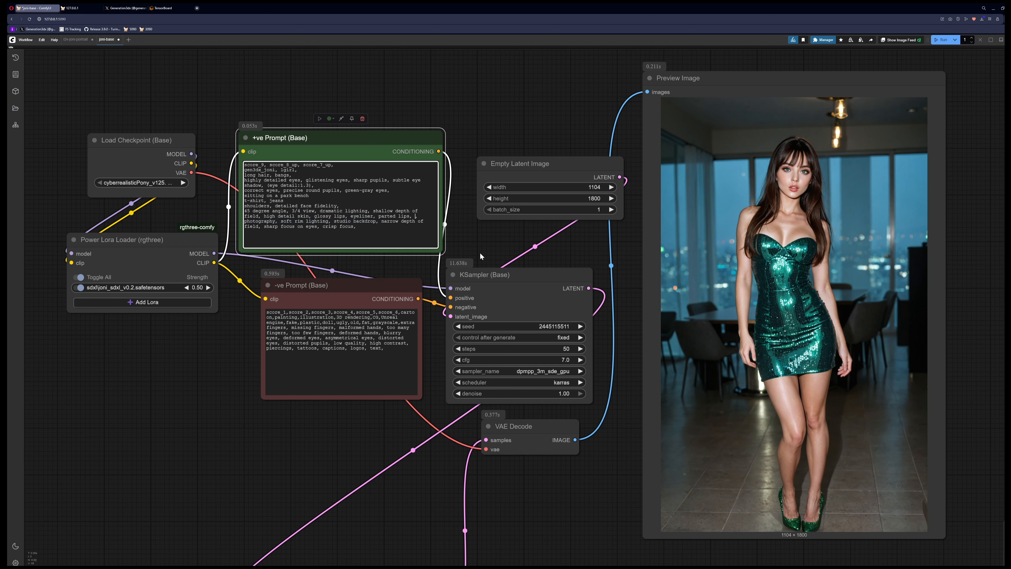
# Replace "soft rim lighting, studio backdrop" in the positive prompt with "daytime, cloudy day, soft shadows".
pyautogui.press('BackSpace')
pyautogui.press('BackSpace')
pyautogui.hotkey('ctrl', 'Right')
pyautogui.hotkey('ctrl', 'Right')
pyautogui.hotkey('ctrl', 'Right')
pyautogui.hotkey('ctrl', 'shift', 'Right')
pyautogui.hotkey('ctrl', 'shift', 'Right')
pyautogui.hotkey('ctrl', 'shift', 'Right')
pyautogui.hotkey('ctrl', 'shift', 'Right')
pyautogui.hotkey('ctrl', 'shift', 'Right')
pyautogui.hotkey('ctrl', 'shift', 'Right')
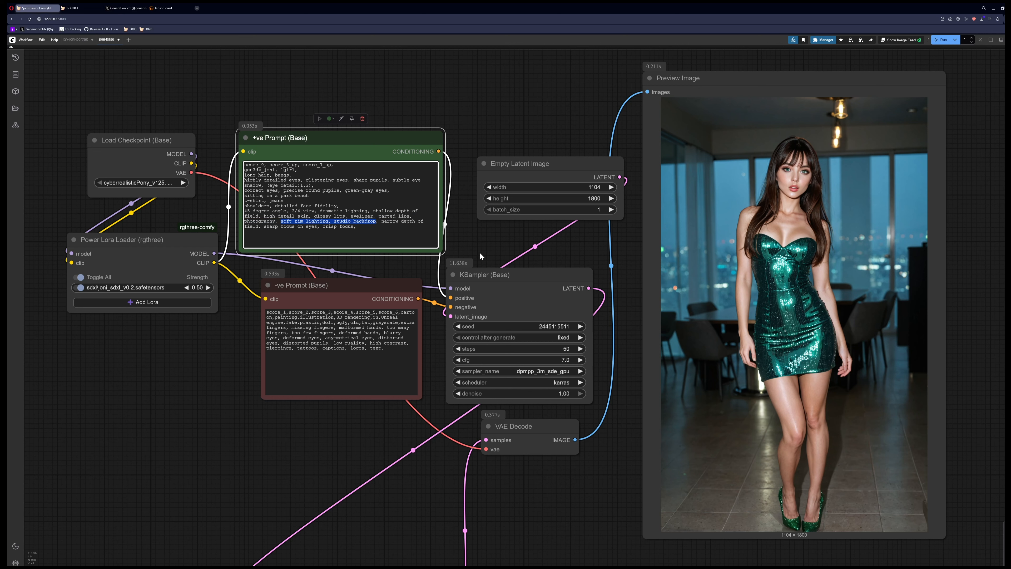
pyautogui.write('daytime')
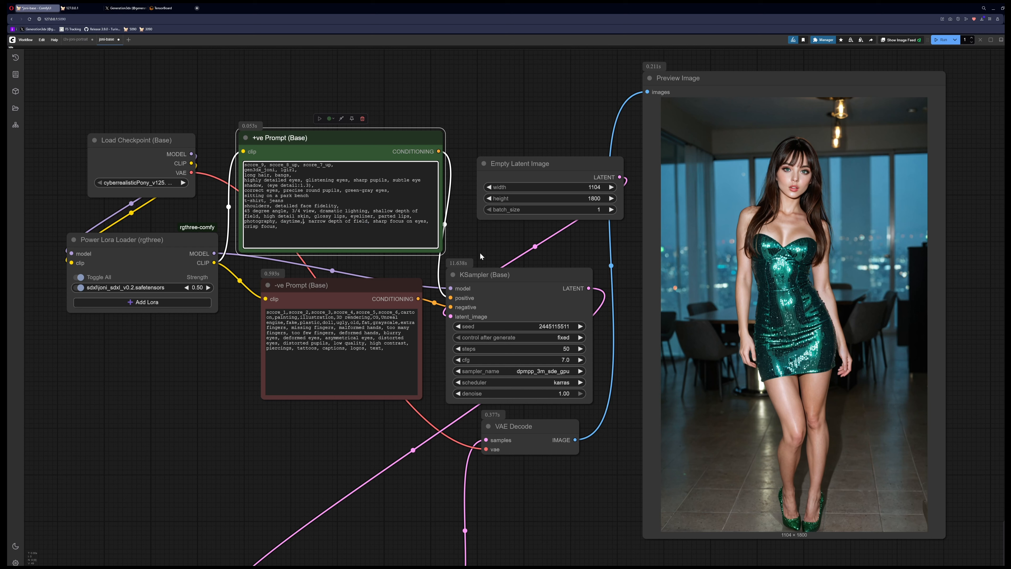
pyautogui.write(', cloudy day, soft shadows,')
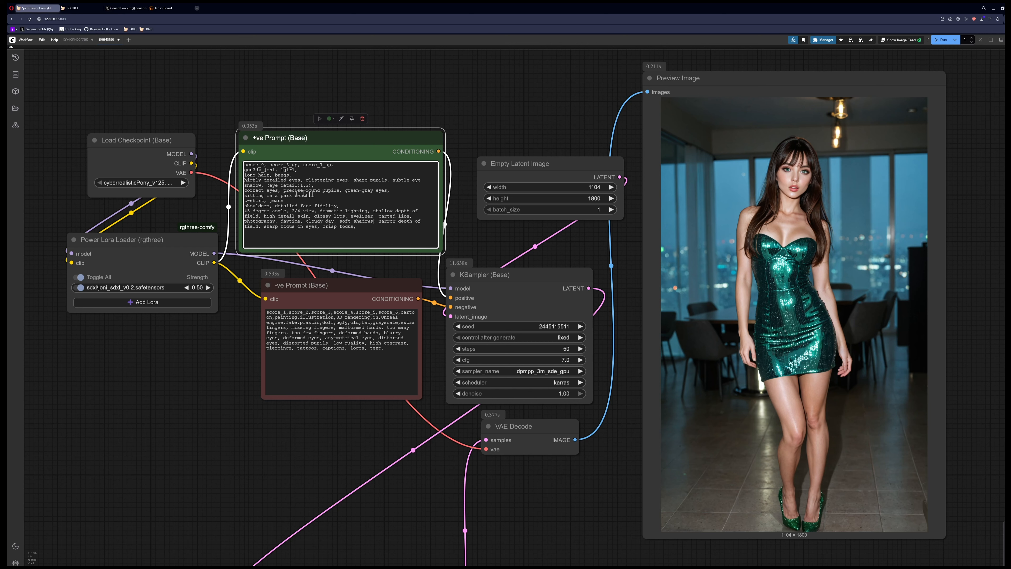
# Set the empty latent to 1024 by 1024, generate an image, and resize the Preview Image node to show the square result larger.
pyautogui.click(598, 187)
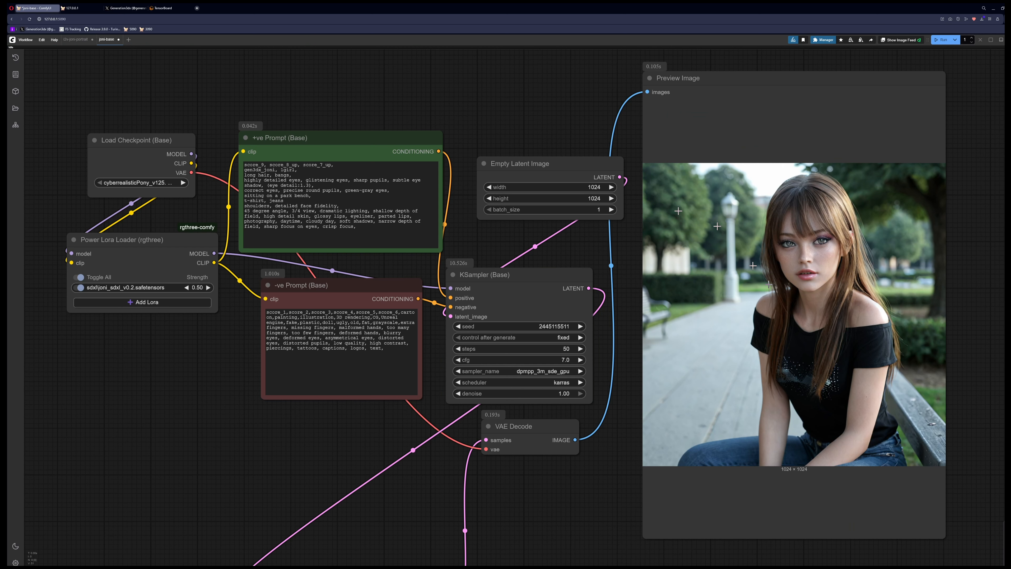
pyautogui.moveTo(946, 538); pyautogui.dragTo(977, 491)
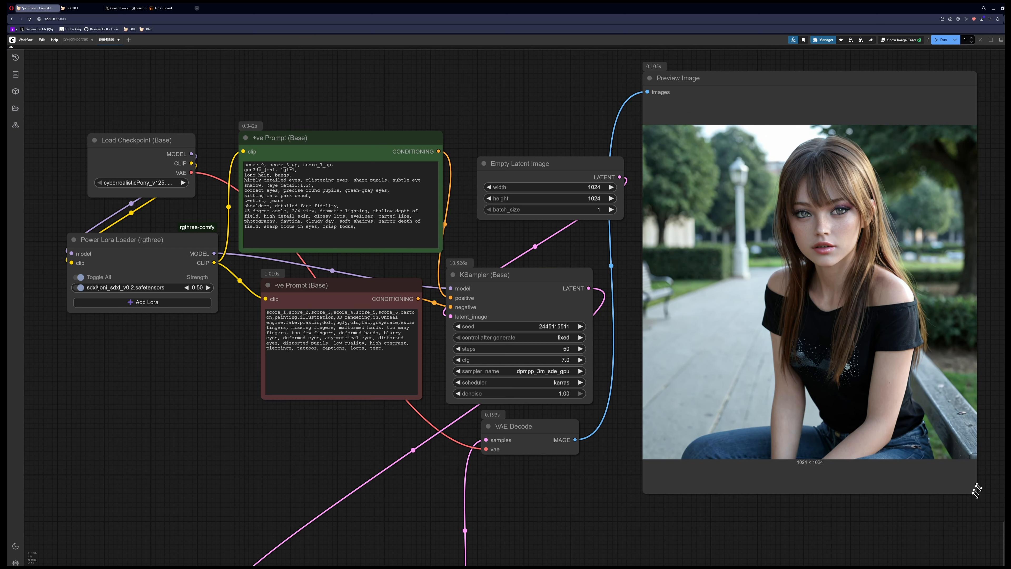
pyautogui.moveTo(977, 491); pyautogui.dragTo(997, 464)
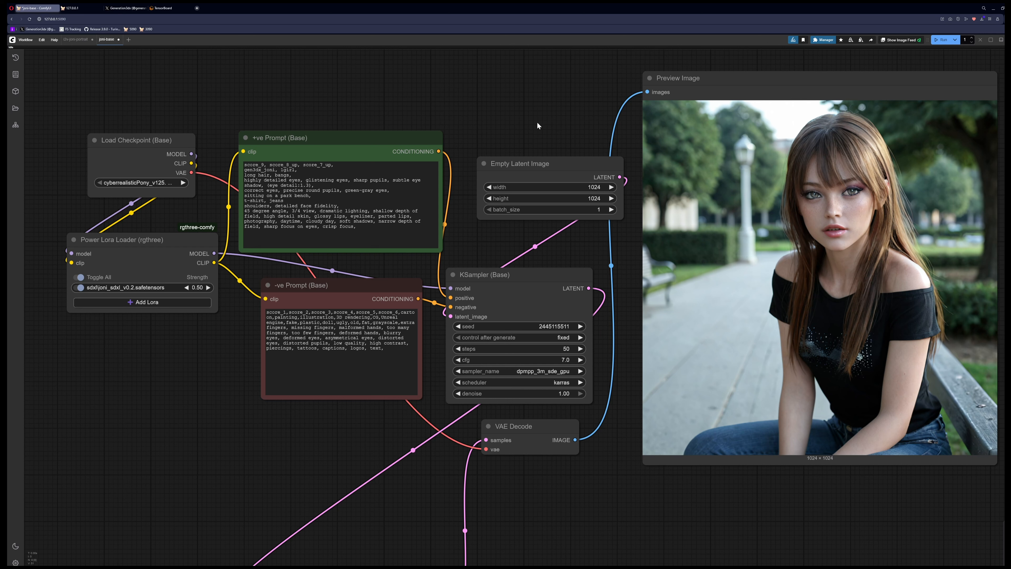
# Set the base KSampler's control after generate to increment and generate further park bench images with new seeds.
pyautogui.click(581, 337)
pyautogui.hotkey('ctrl', 'Return')
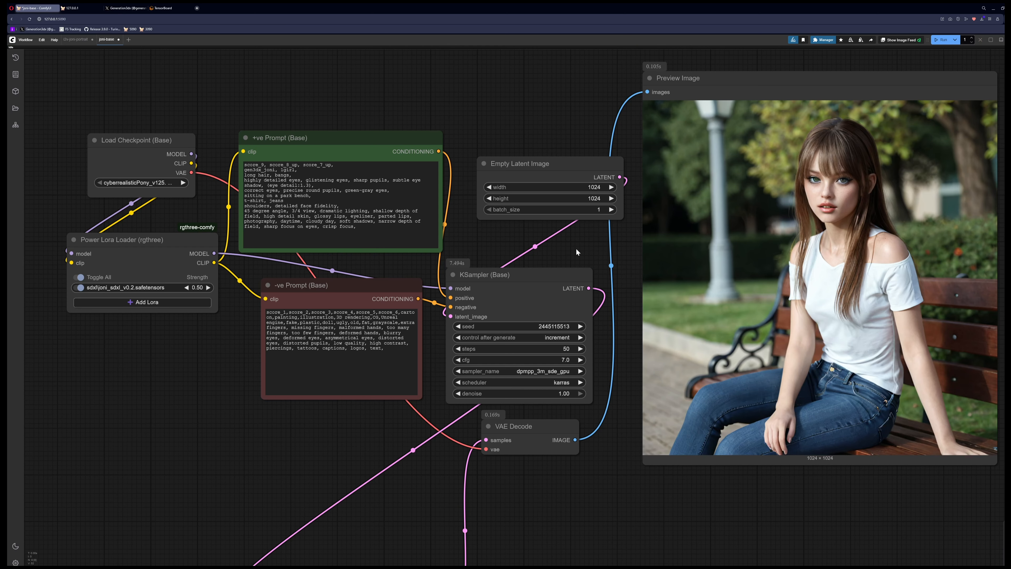
pyautogui.hotkey('ctrl', 'Return')
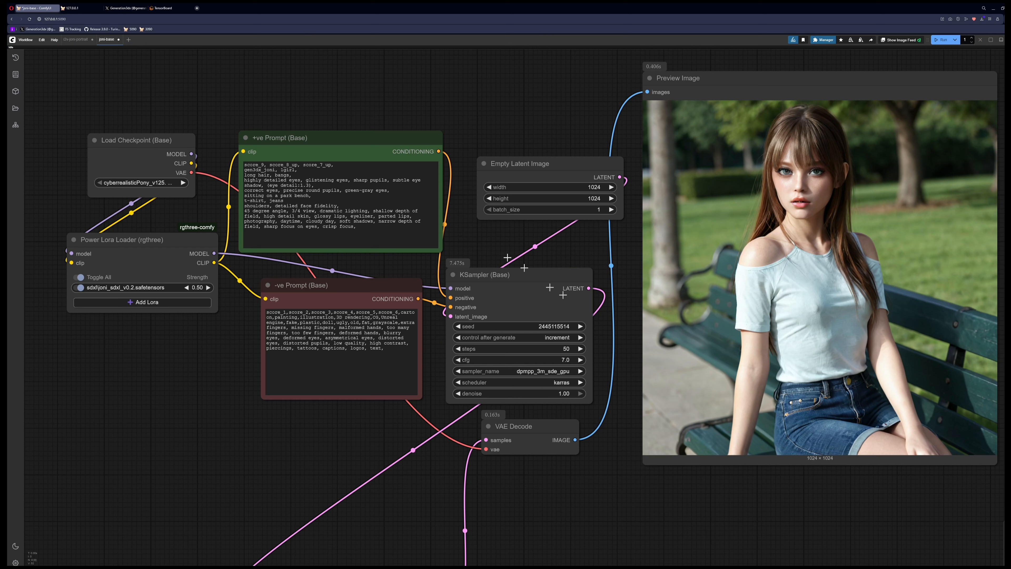
# Add "child," to the end of the negative prompt and "adult," to the end of the positive prompt, and generate several images.
pyautogui.click(392, 349)
pyautogui.write('child,')
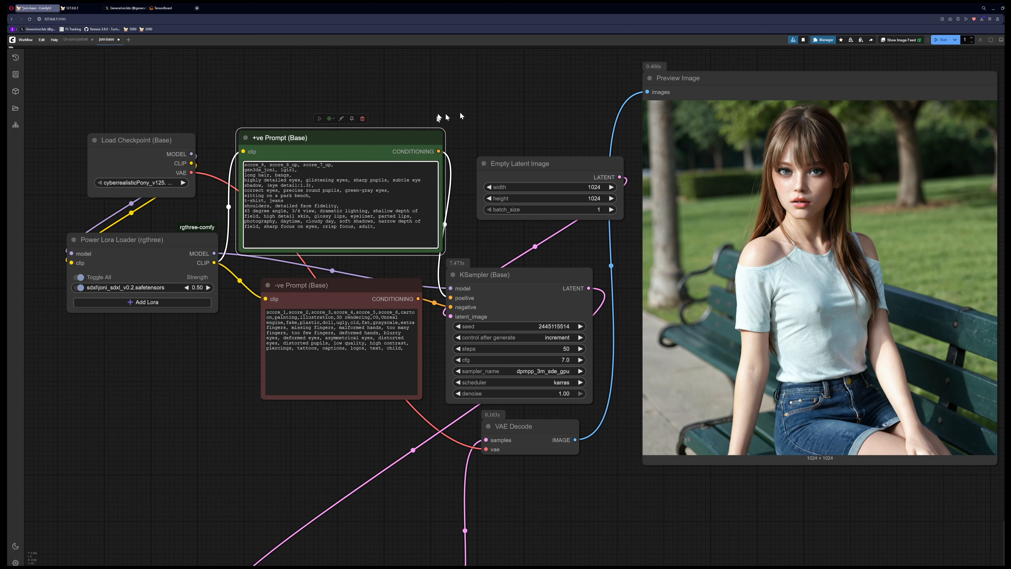
pyautogui.click(491, 108)
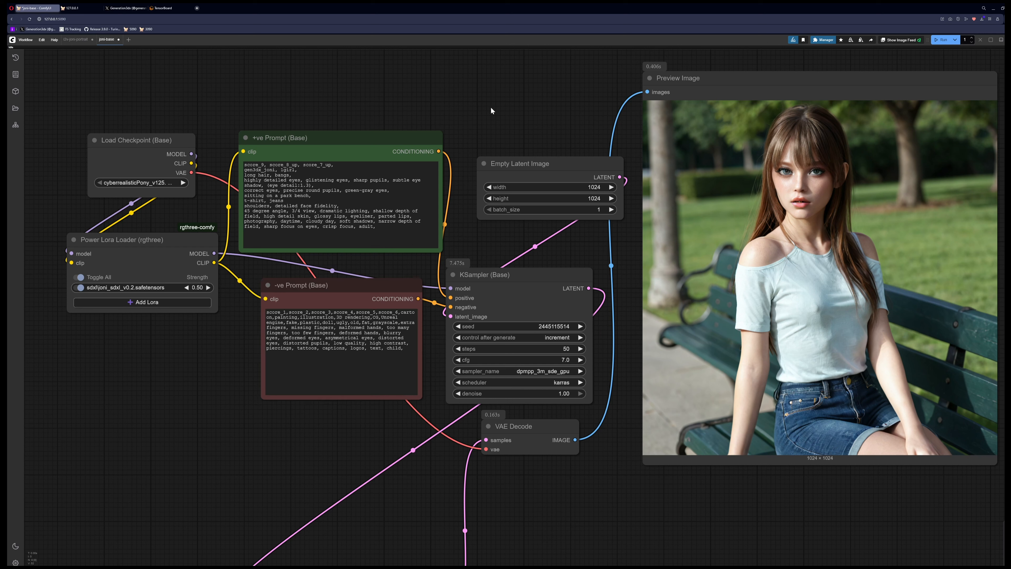
pyautogui.hotkey('ctrl', 'Return')
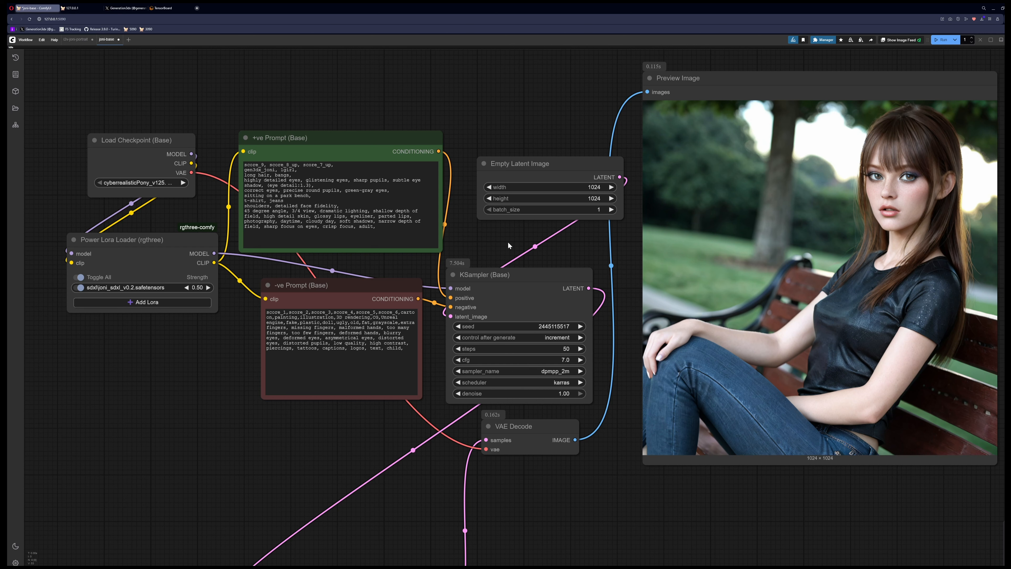
pyautogui.hotkey('ctrl', 'Return')
pyautogui.hotkey('ctrl', 'Return')
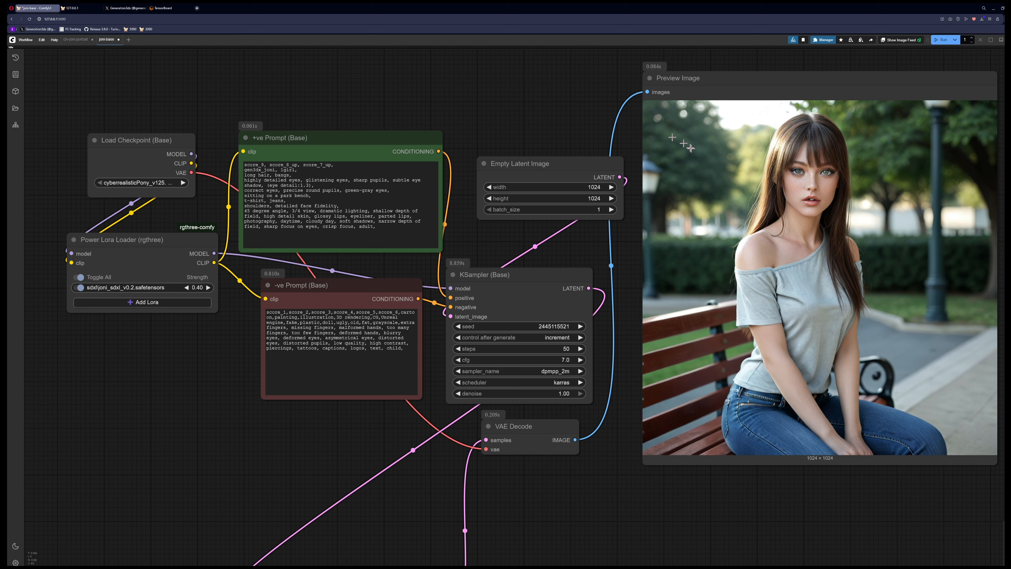
# Set the joni LoRA strength to 0.50 and the KSampler to euler, normal and 70 steps, and generate images with these settings.
pyautogui.click(208, 287)
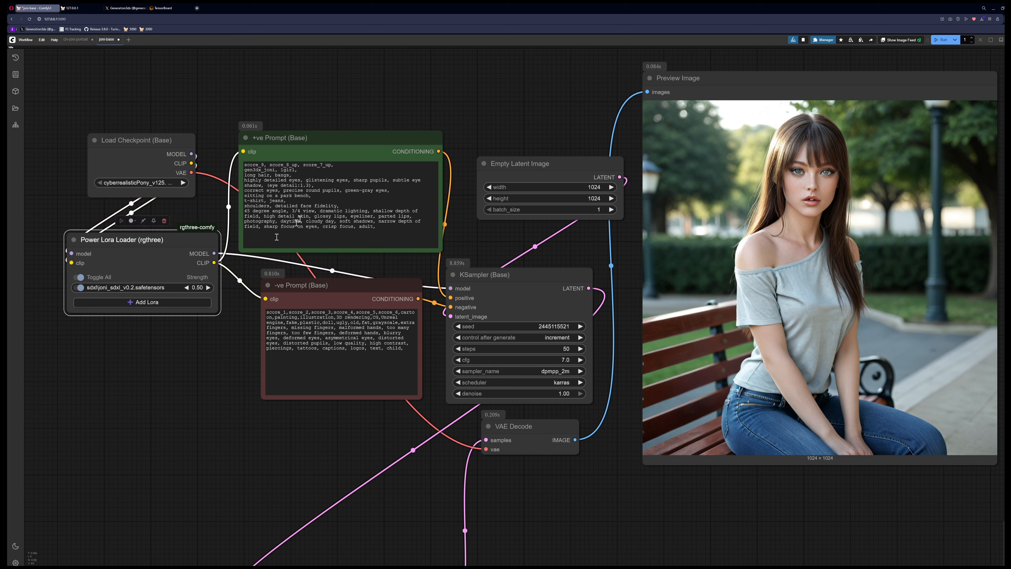
pyautogui.click(460, 239)
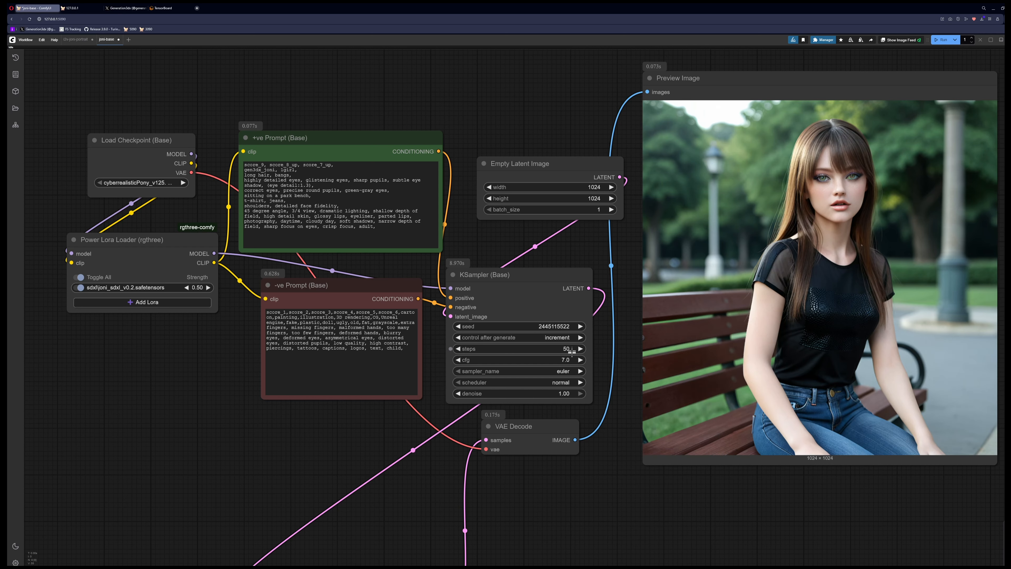
pyautogui.click(572, 349)
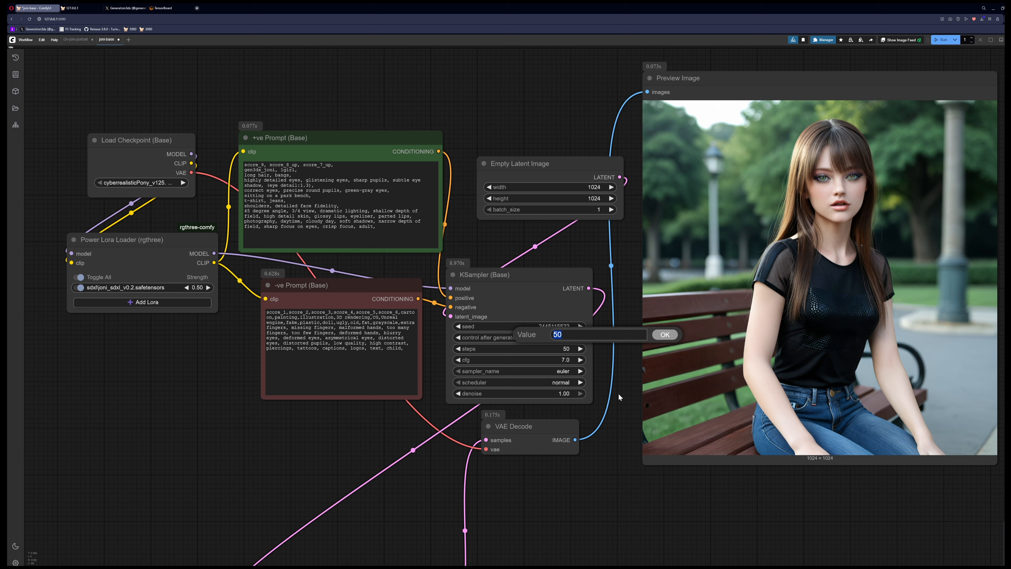
pyautogui.write('70')
pyautogui.click(665, 335)
pyautogui.hotkey('ctrl', 'Return')
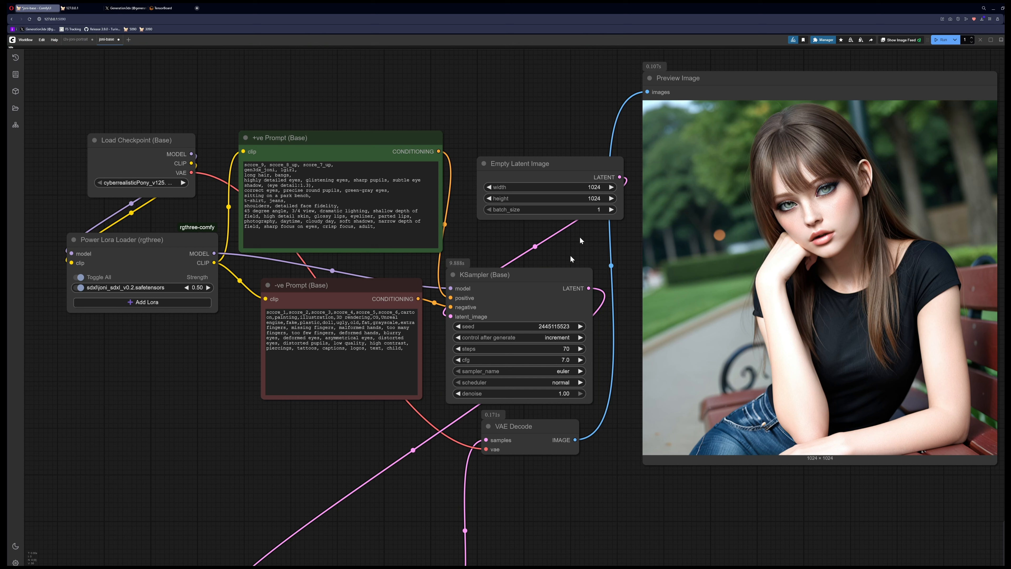
# Set the empty latent's width and height to 1536 and generate an image at that resolution.
pyautogui.click(594, 188)
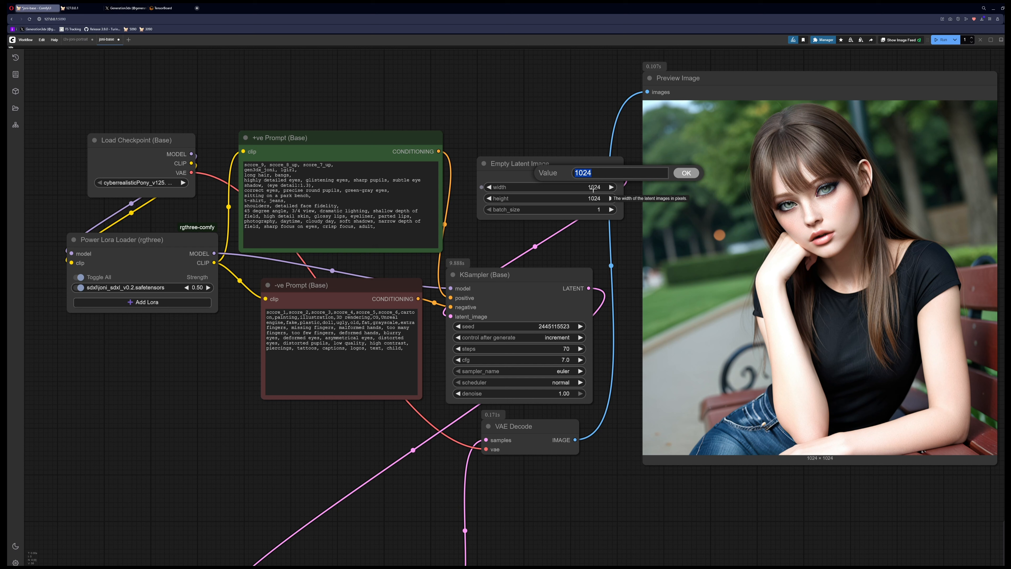
pyautogui.write('153')
pyautogui.click(597, 199)
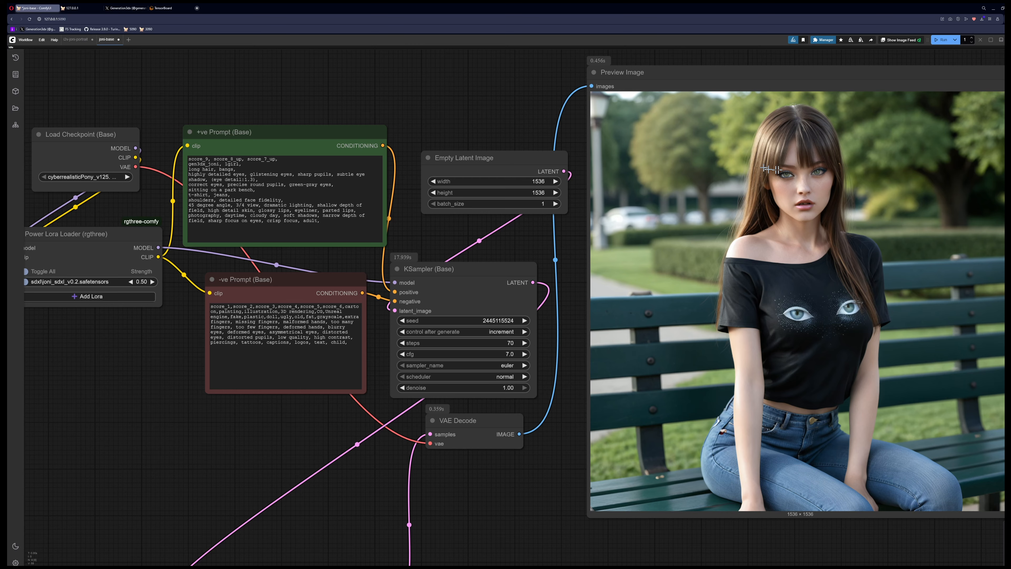
# Examine the face and the T-shirt print in the 1536 by 1536 image up close.
pyautogui.scroll(9, 818, 185)
pyautogui.press('alt')
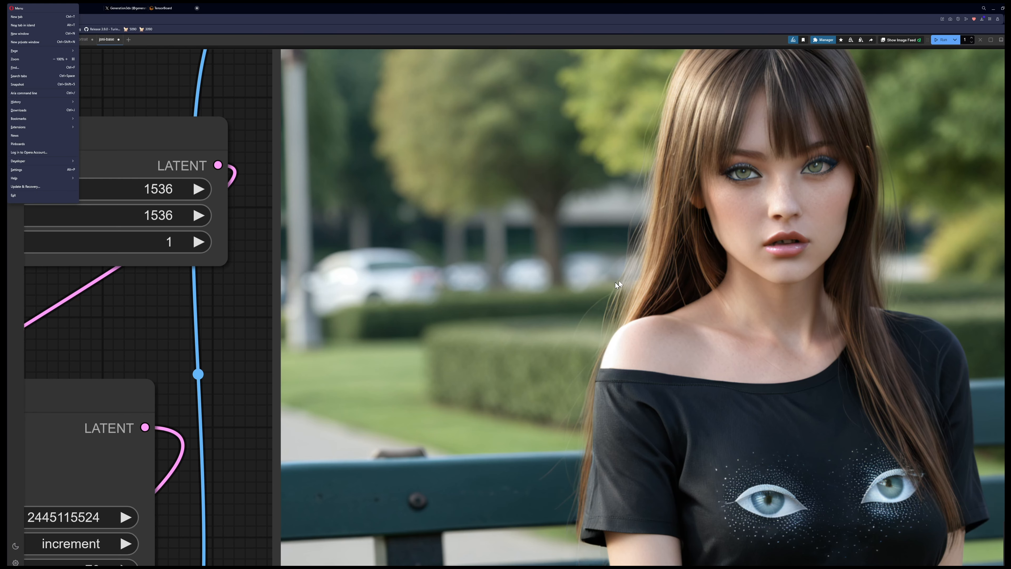
pyautogui.click(642, 266)
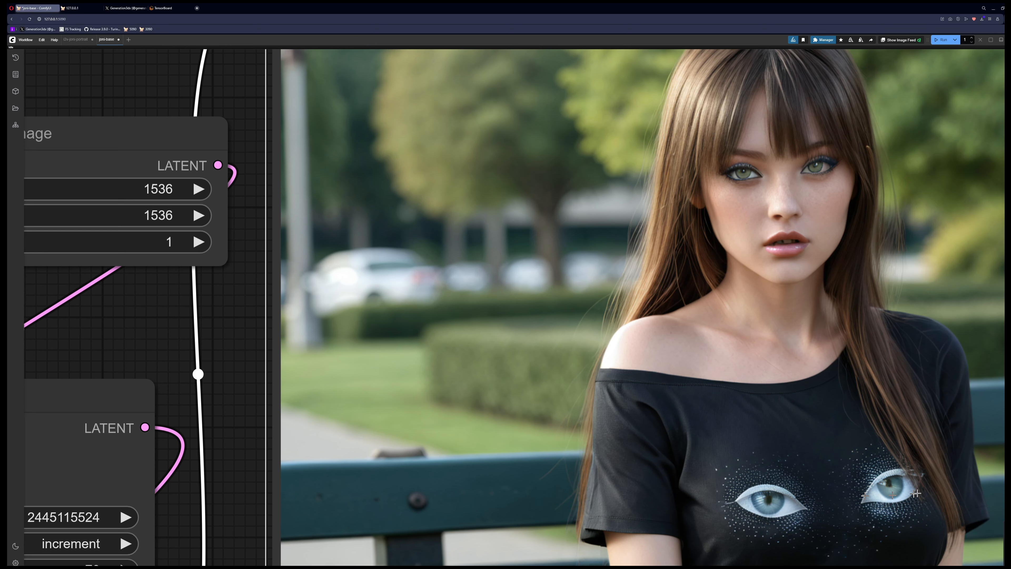
pyautogui.scroll(-5, 716, 331)
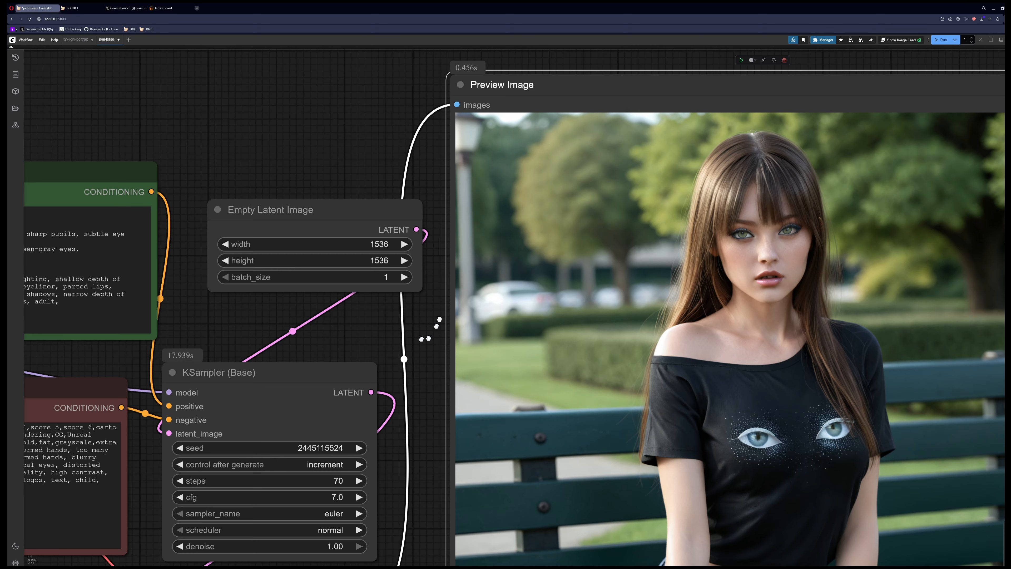
pyautogui.scroll(-3, 635, 269)
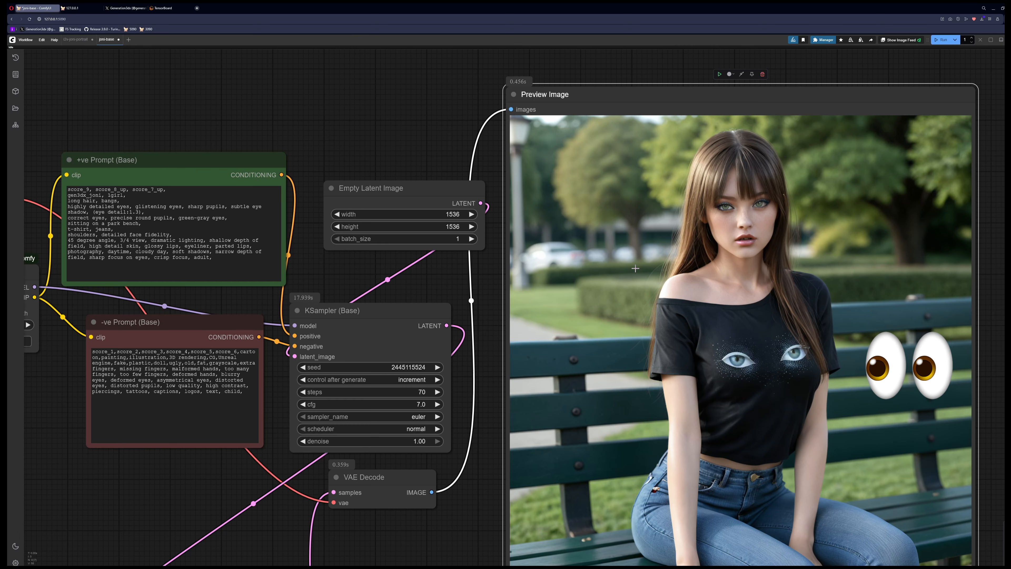
pyautogui.press('alt')
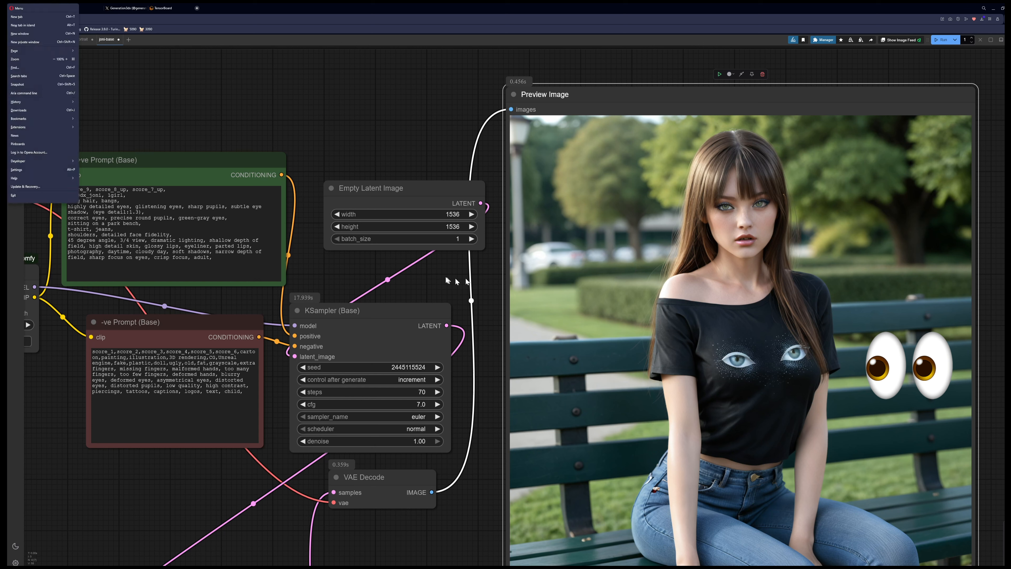
# Generate another 1536 by 1536 park bench image with the incremented seed and bring the whole result into view.
pyautogui.hotkey('ctrl', 'Return')
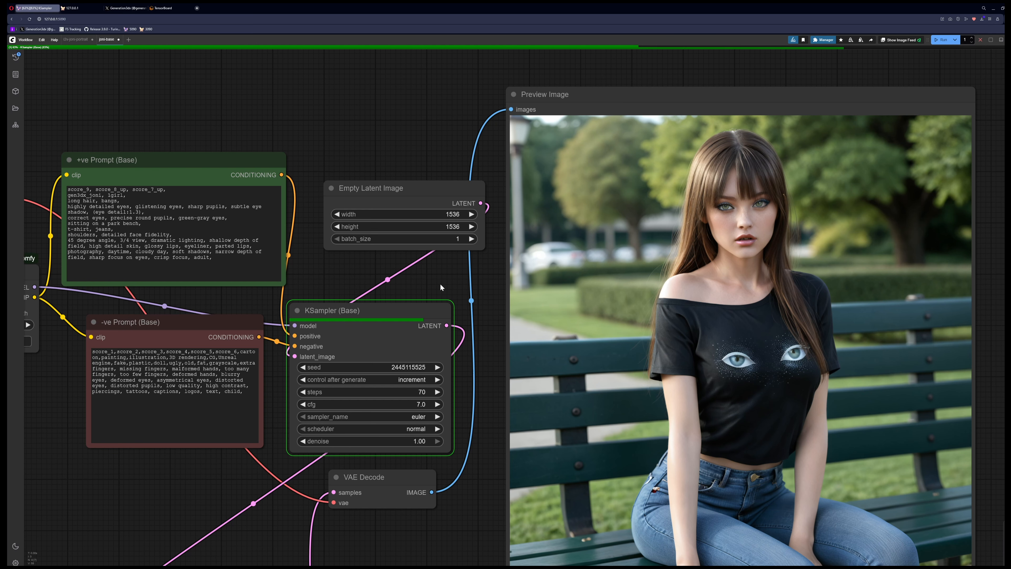
pyautogui.moveTo(440, 283); pyautogui.dragTo(468, 244)
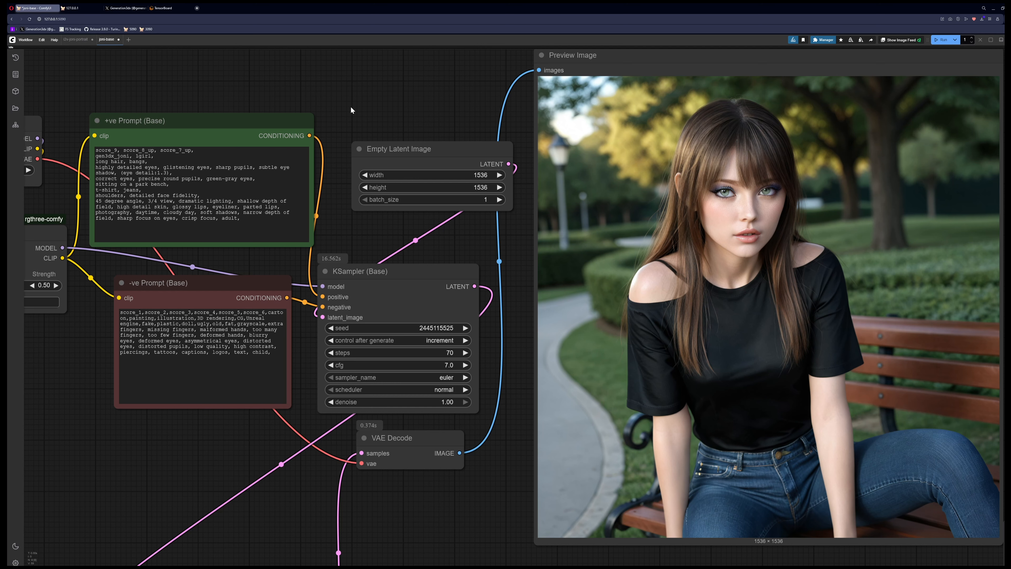
pyautogui.moveTo(351, 108); pyautogui.dragTo(376, 104)
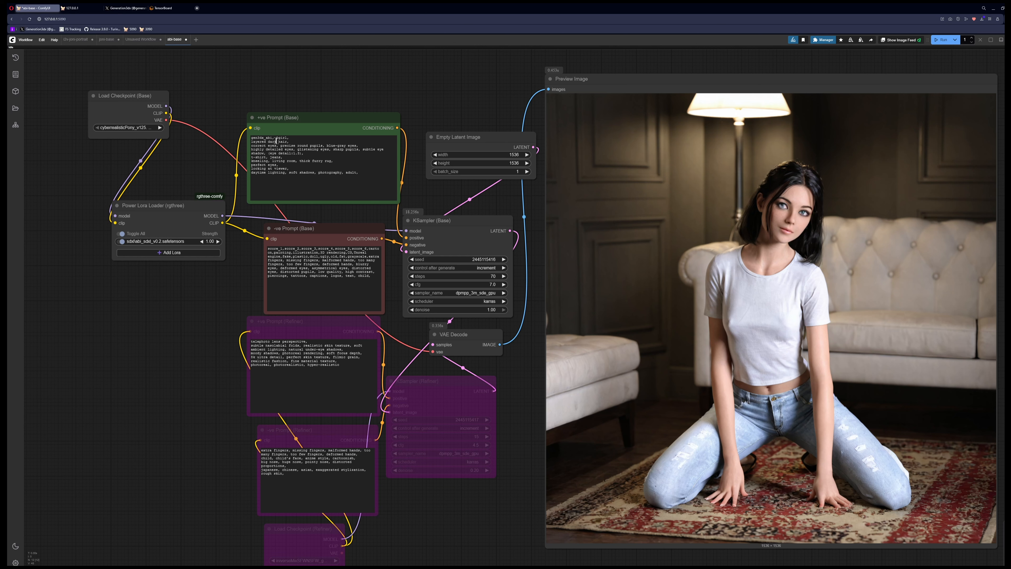
# Add "score_9, score_8_up, score_7_up," at the start of the abi workflow's positive prompt and generate an image.
pyautogui.click(371, 192)
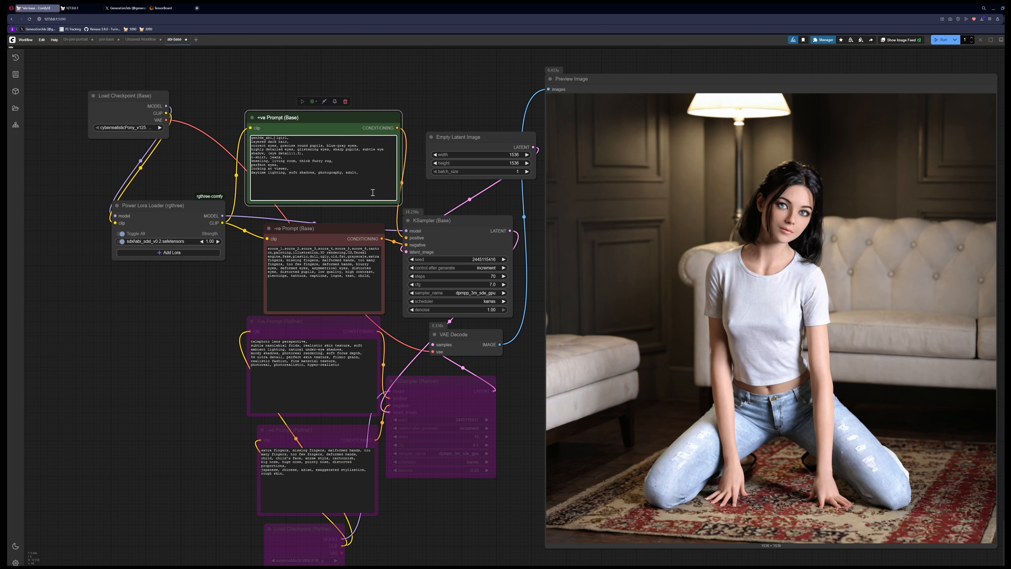
pyautogui.hotkey('shift', 'Home')
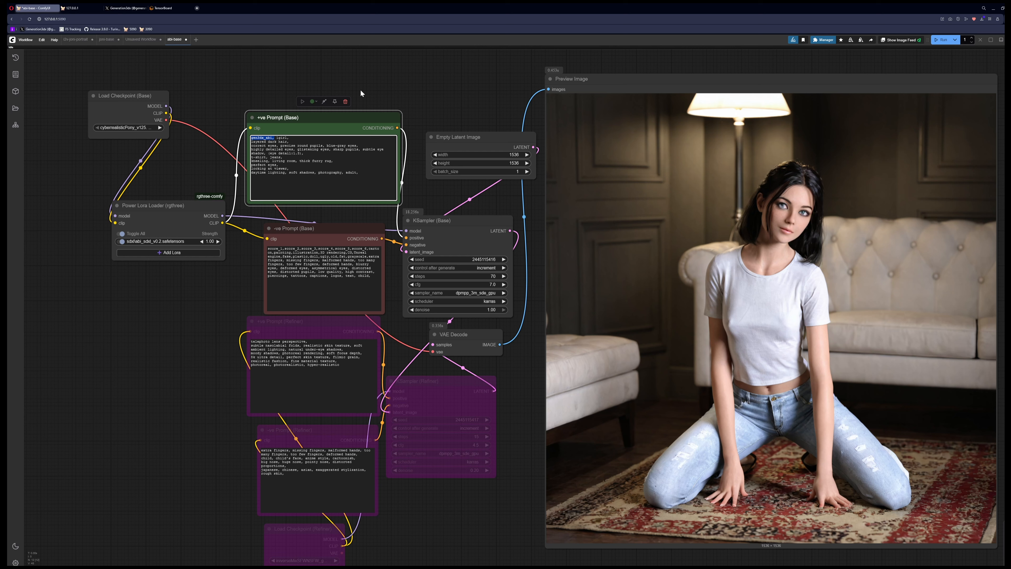
pyautogui.click(407, 94)
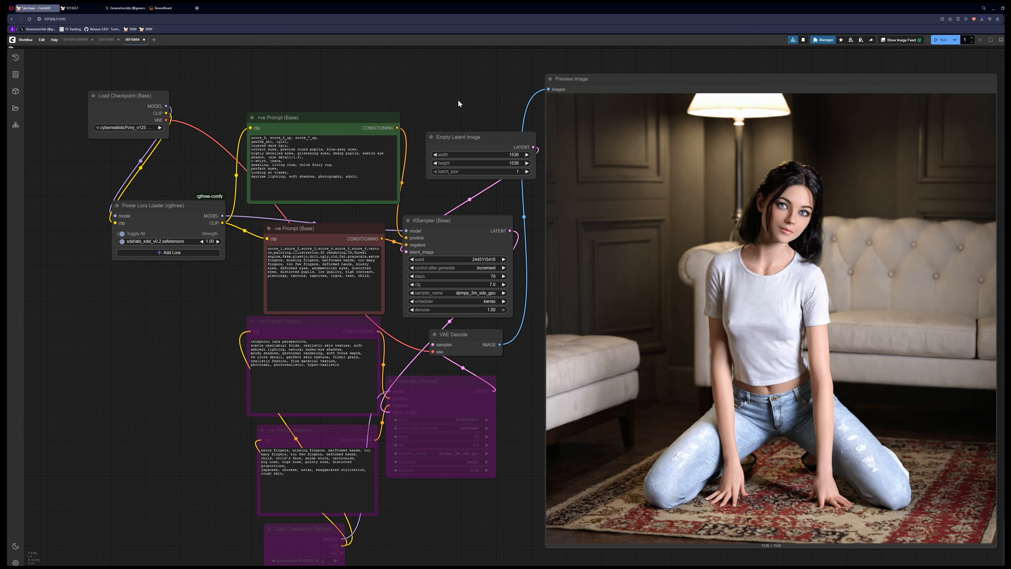
pyautogui.hotkey('ctrl', 'Return')
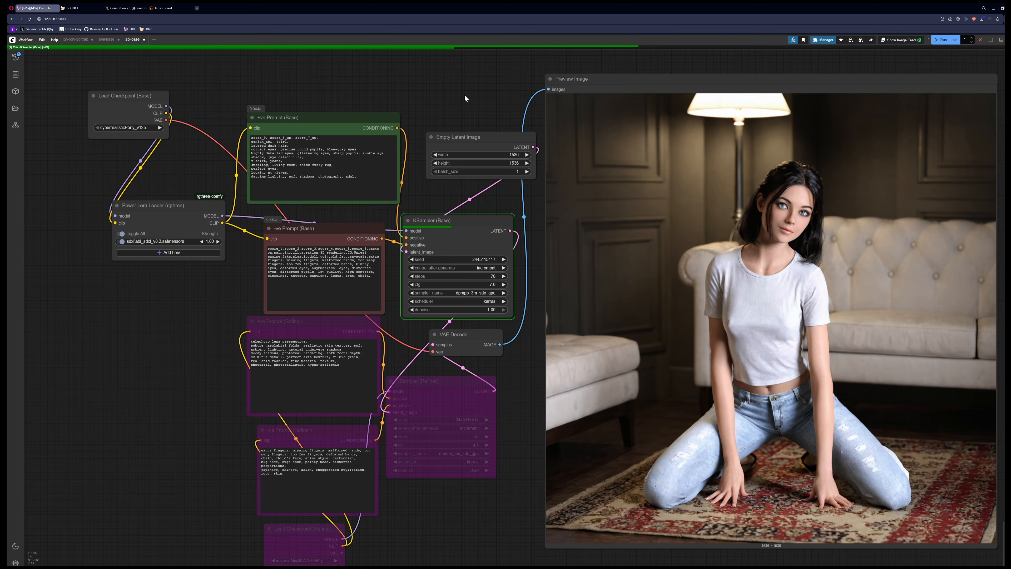
# Check the sampler settings in the joni workflow and match them in the abi workflow's KSampler with euler and normal.
pyautogui.click(112, 40)
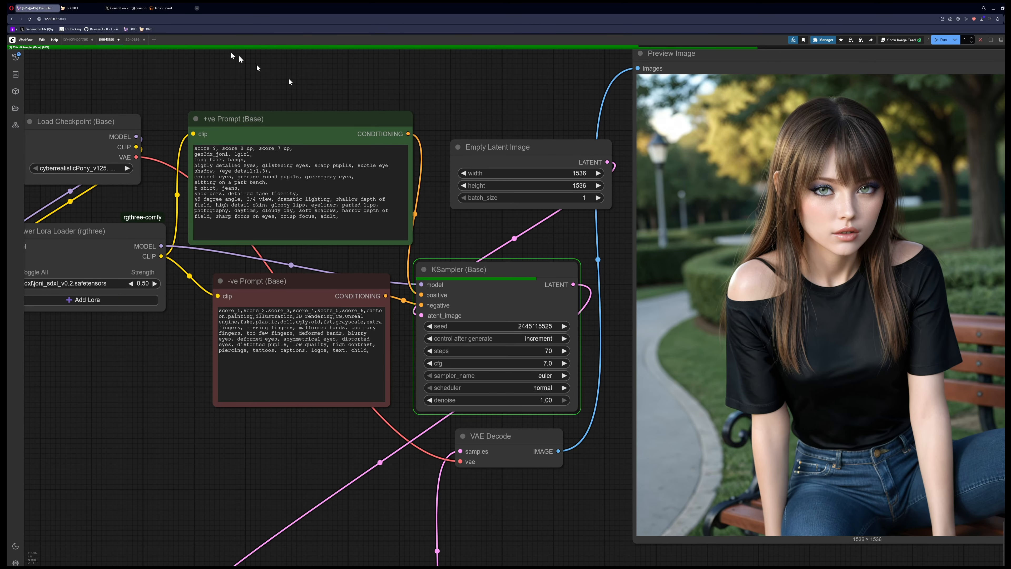
pyautogui.click(130, 40)
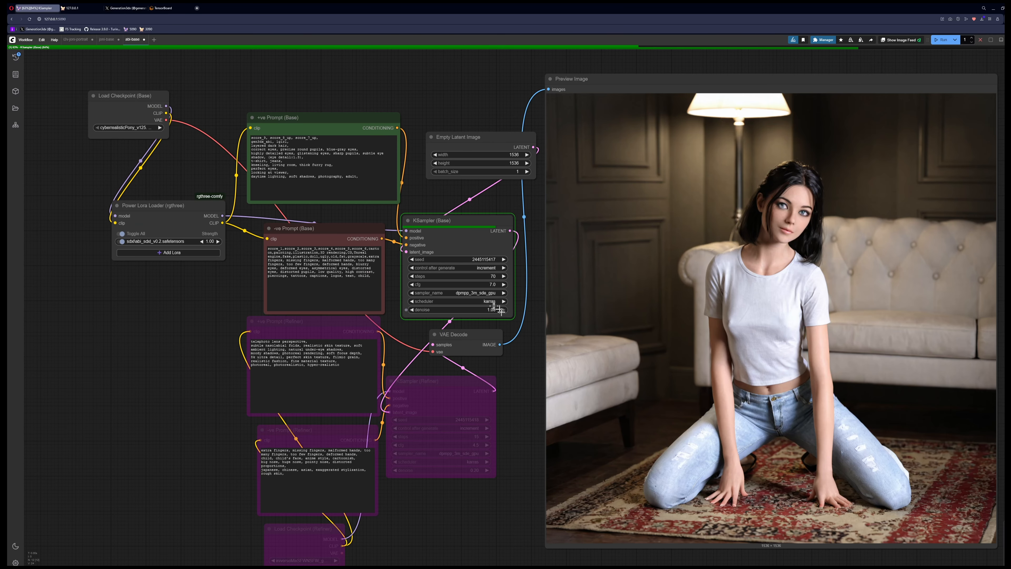
pyautogui.click(487, 294)
pyautogui.click(492, 301)
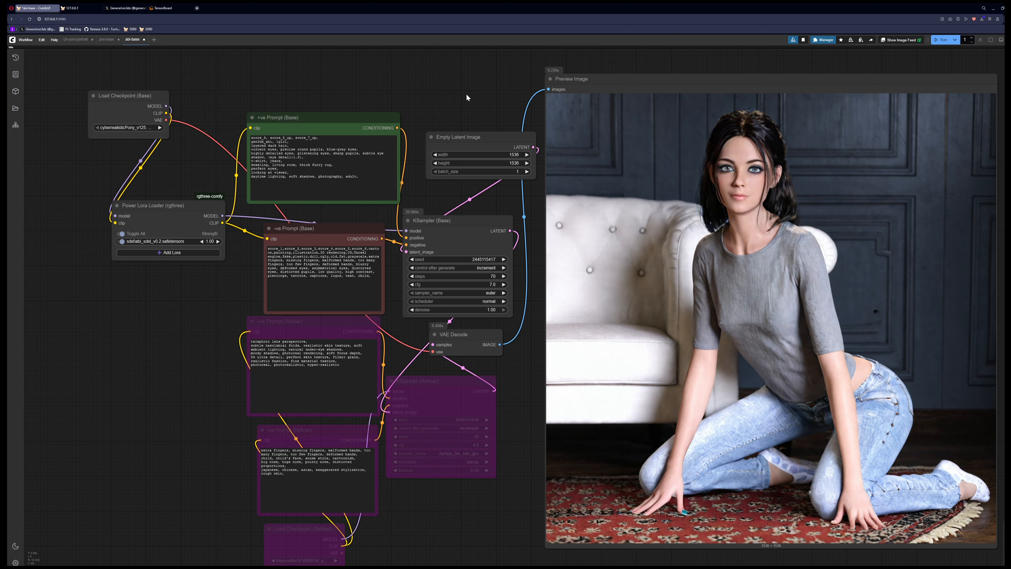
# Generate an image with the euler sampler, then a "portrait, headshot" image at 1024 by 1024 with 40 steps.
pyautogui.hotkey('ctrl', 'Return')
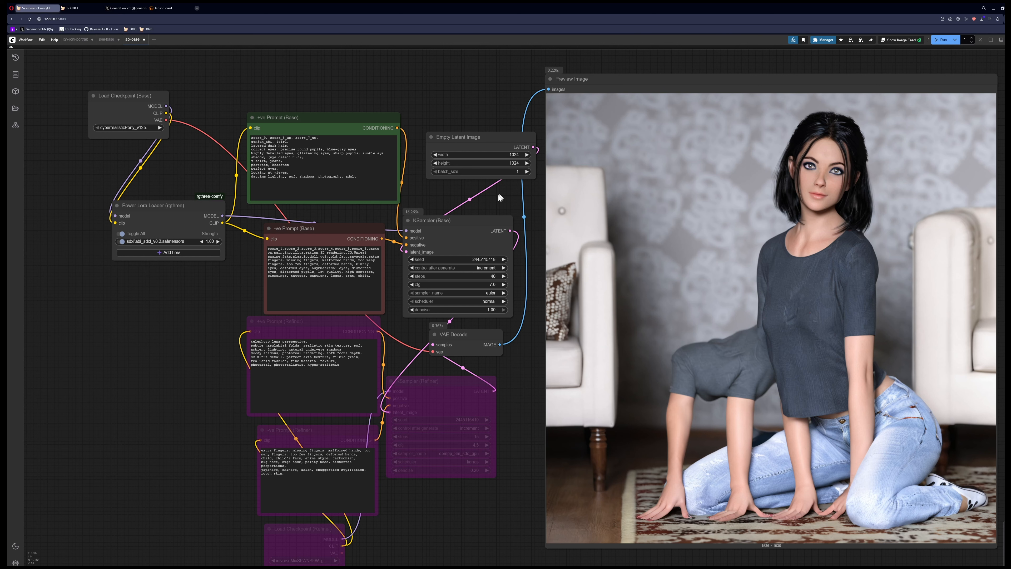
pyautogui.hotkey('ctrl', 'Return')
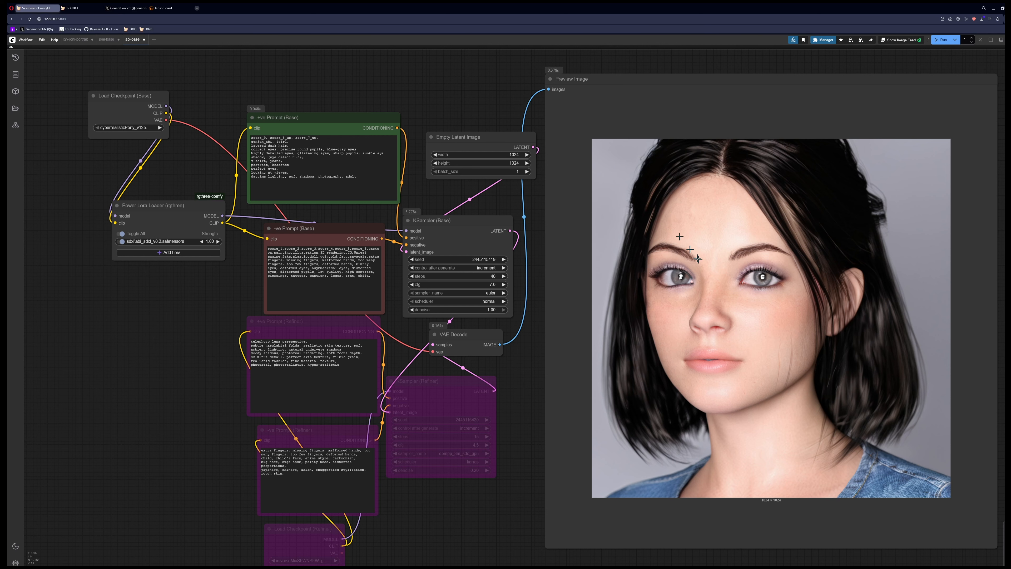
# Generate portraits in the abi workflow at LoRA strengths of 0.70 and 0.80.
pyautogui.click(201, 242)
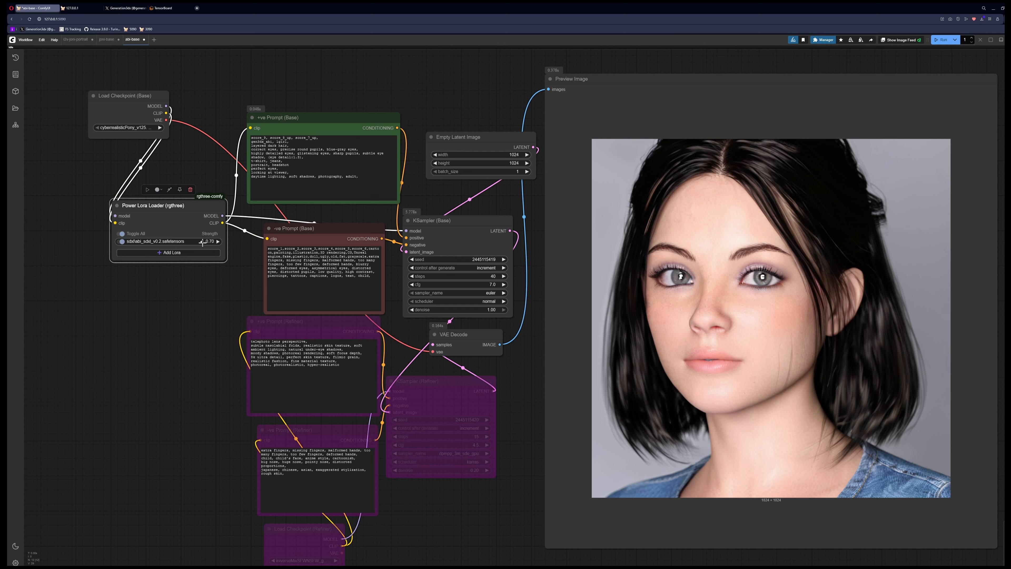
pyautogui.click(487, 107)
pyautogui.hotkey('ctrl', 'Return')
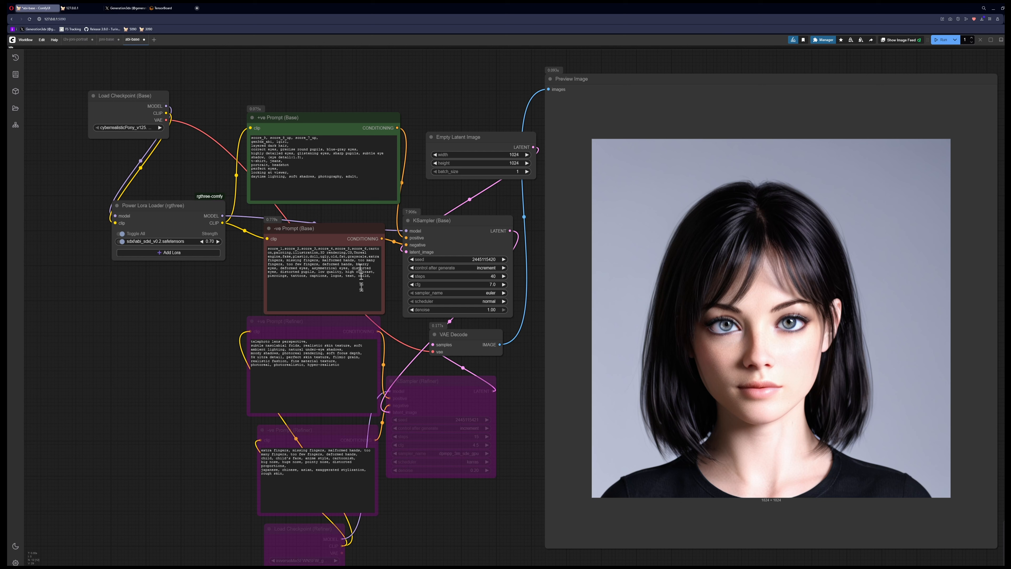
pyautogui.click(218, 241)
pyautogui.click(218, 242)
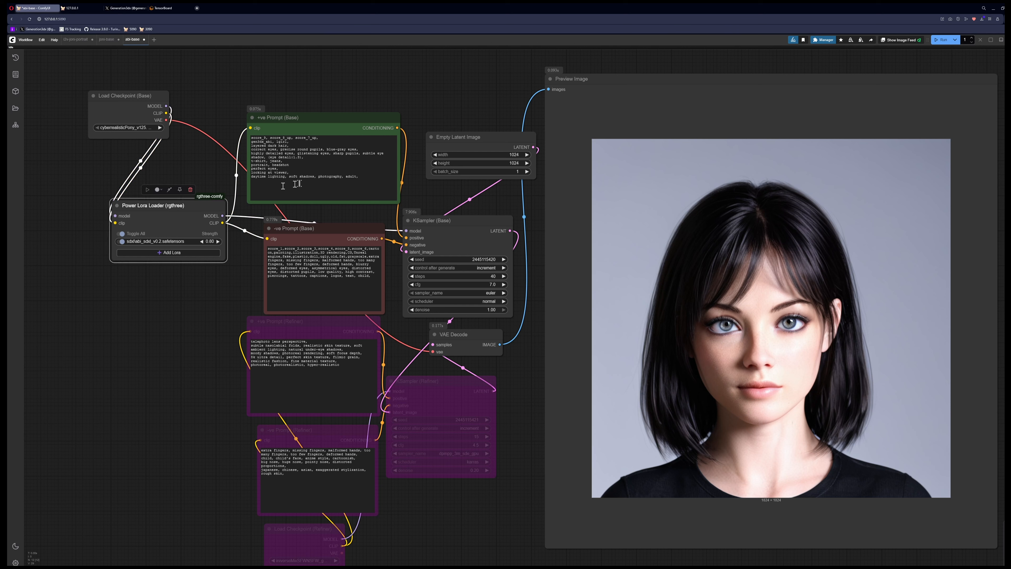
pyautogui.click(447, 114)
pyautogui.hotkey('ctrl', 'Return')
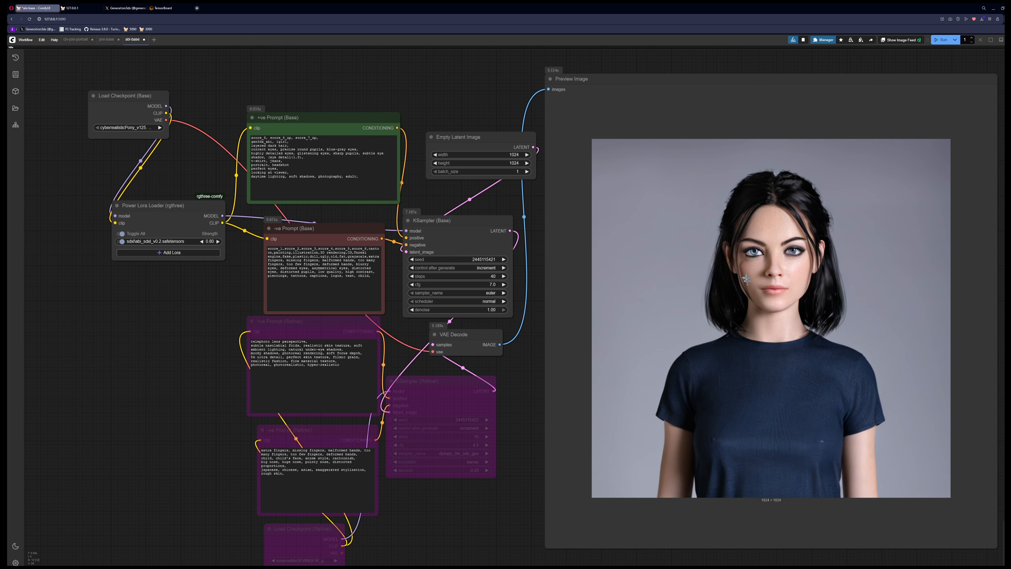
# Add "close-up," after "headshot" in the abi workflow's positive prompt and generate images at LoRA strengths 0.80 and 1.00.
pyautogui.click(295, 166)
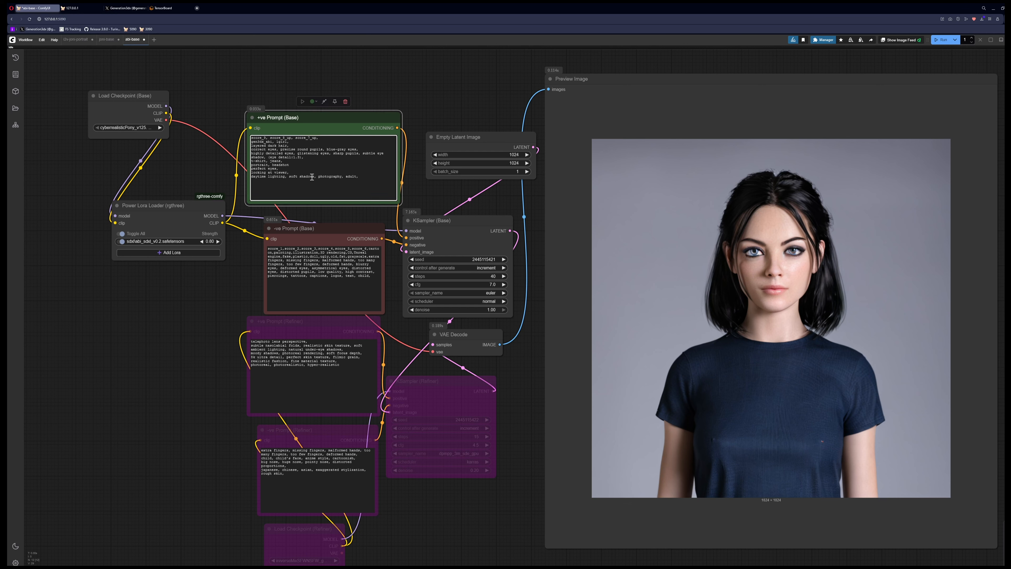
pyautogui.write(', close-up,')
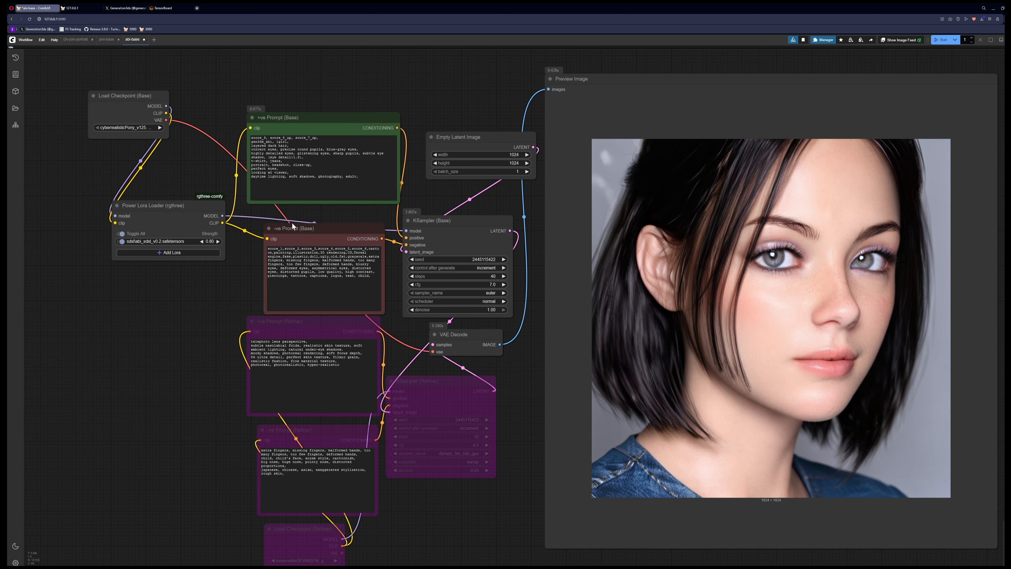
pyautogui.click(217, 242)
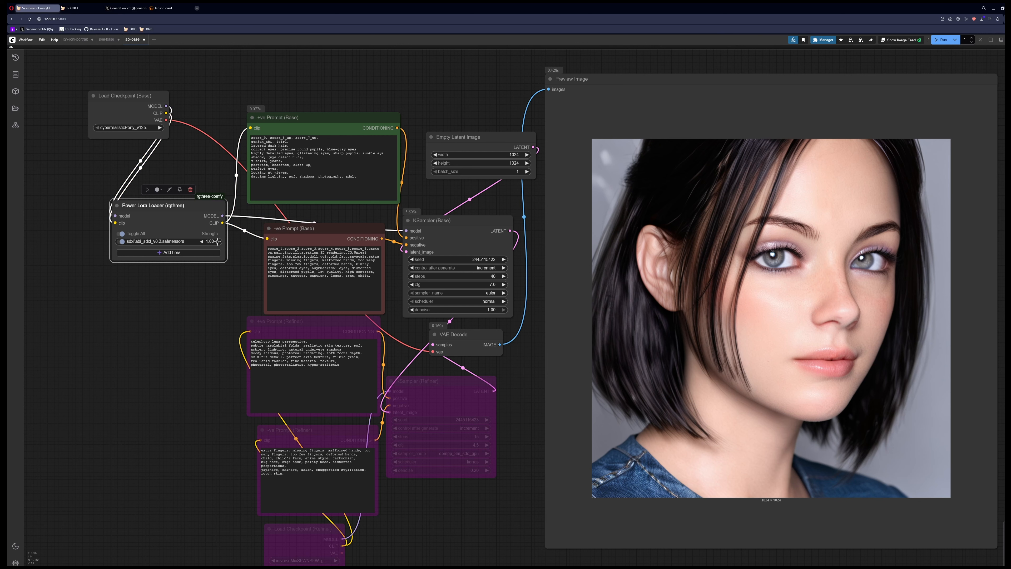
pyautogui.click(452, 97)
pyautogui.hotkey('ctrl', 'Return')
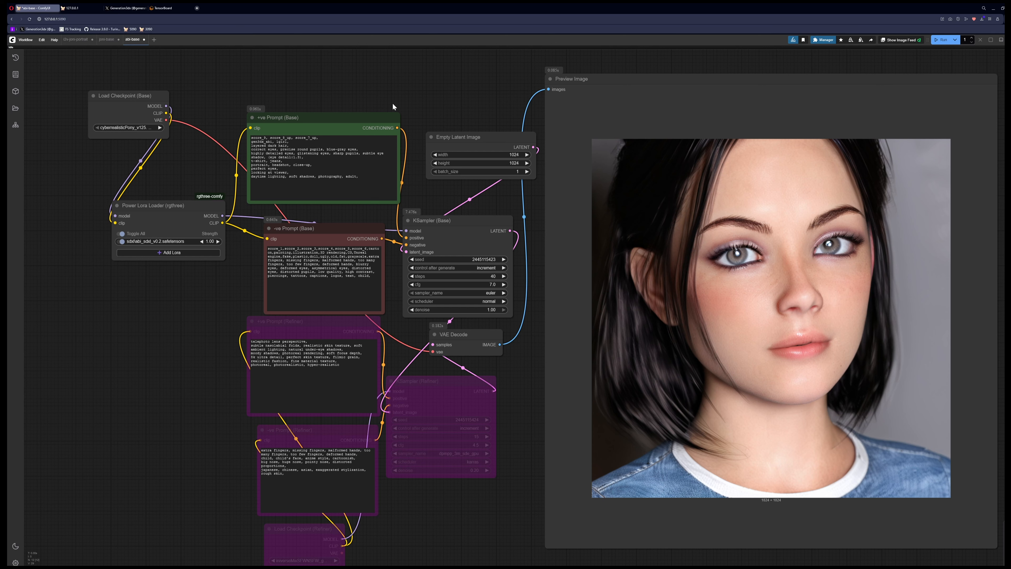
# Load the ponyRealism_V23 checkpoint in the joni workflow and generate a park bench image.
pyautogui.click(106, 40)
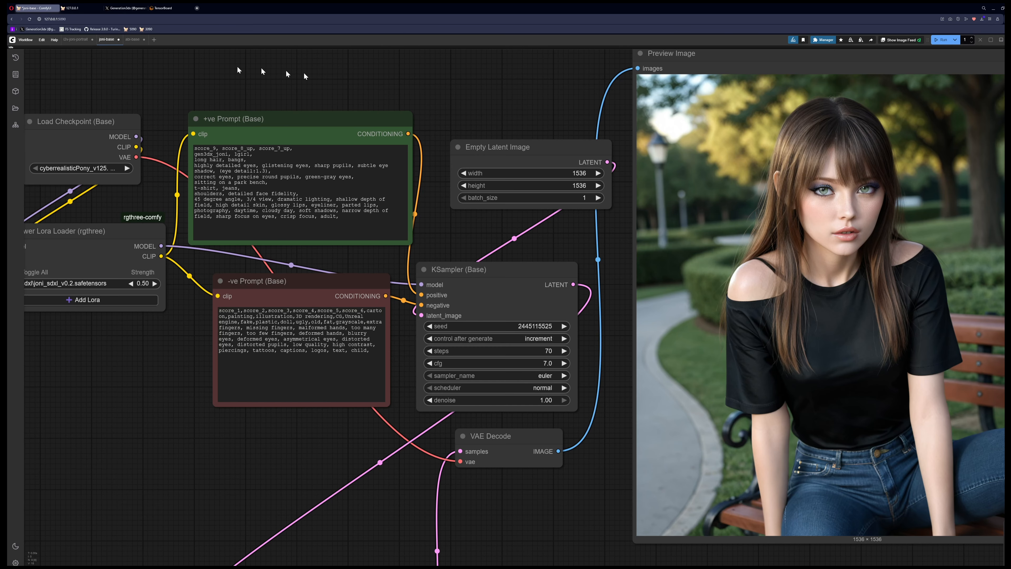
pyautogui.click(74, 169)
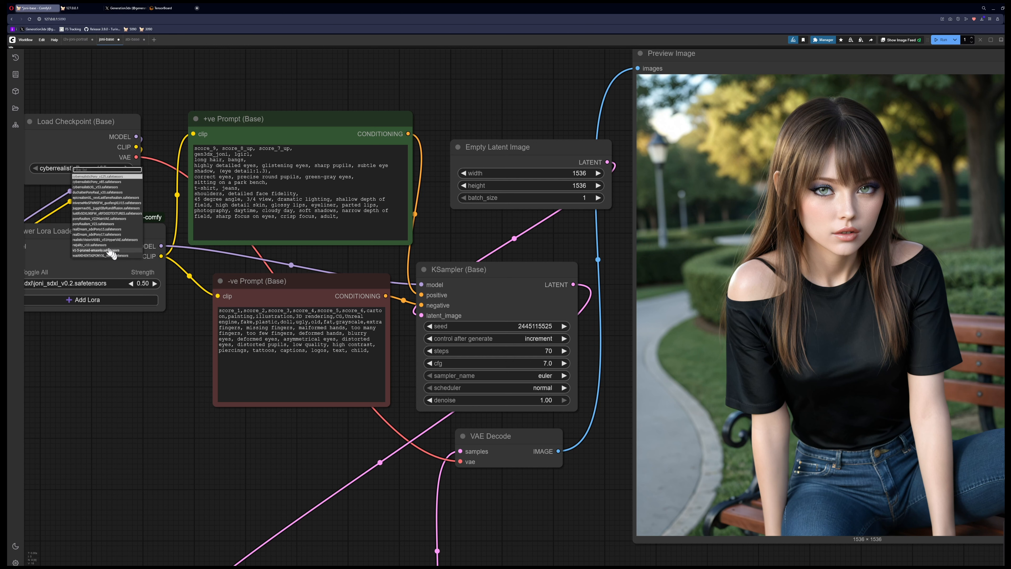
pyautogui.click(88, 224)
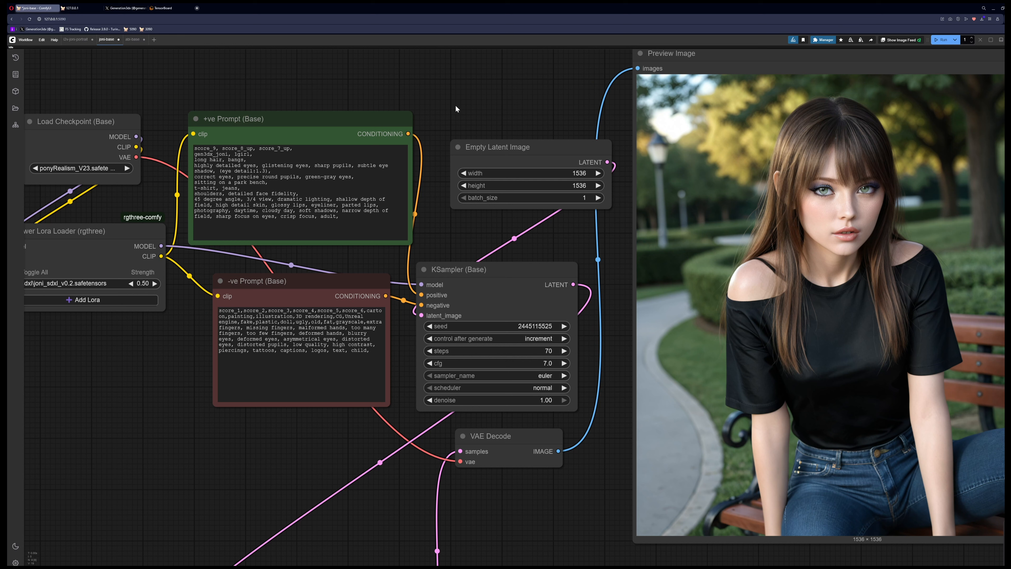
pyautogui.hotkey('ctrl', 'Return')
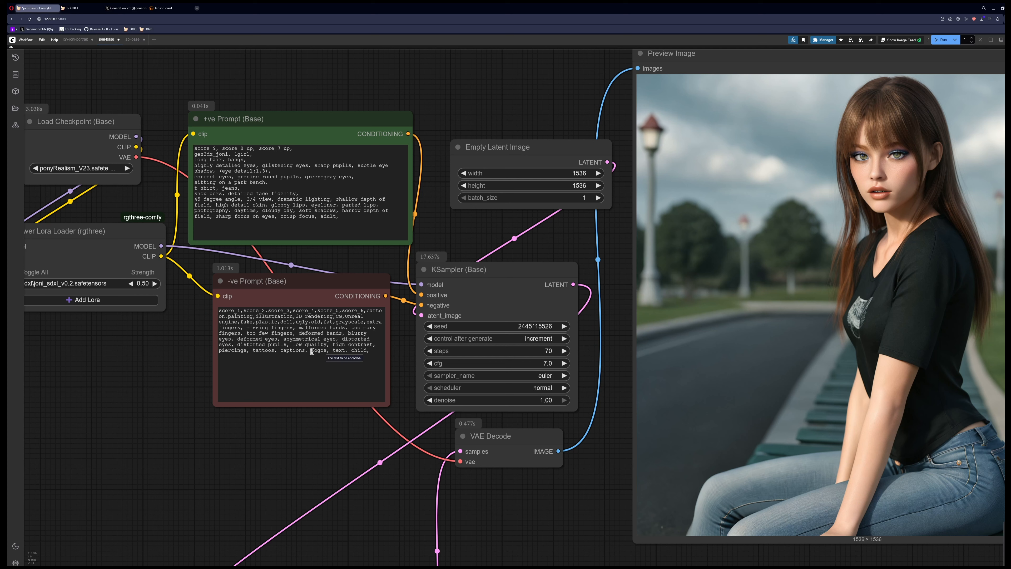
# Generate two more 1536 by 1536 park bench images with ponyRealism_V23, using the incremented seeds.
pyautogui.click(296, 351)
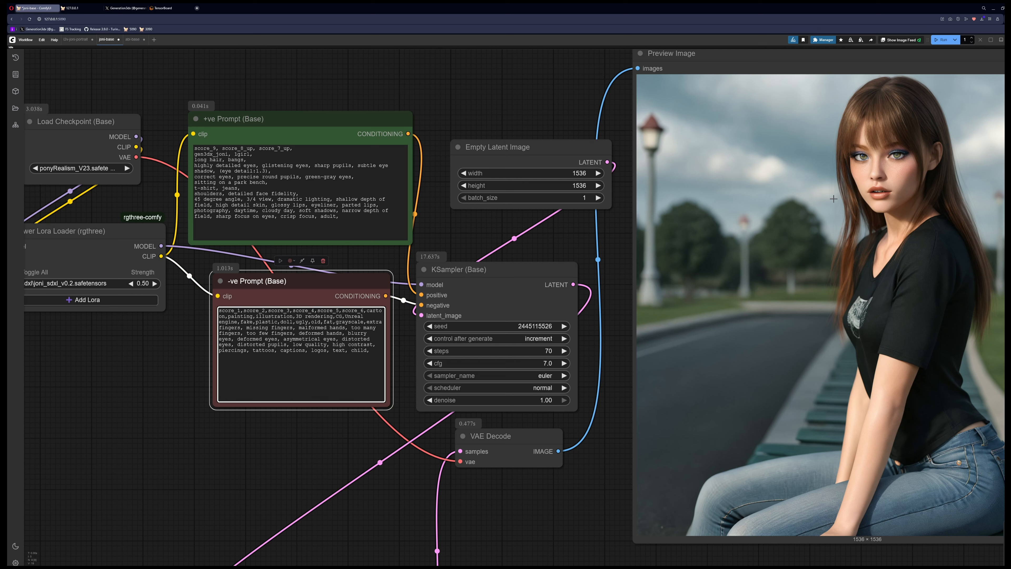
pyautogui.click(509, 91)
pyautogui.hotkey('ctrl', 'Return')
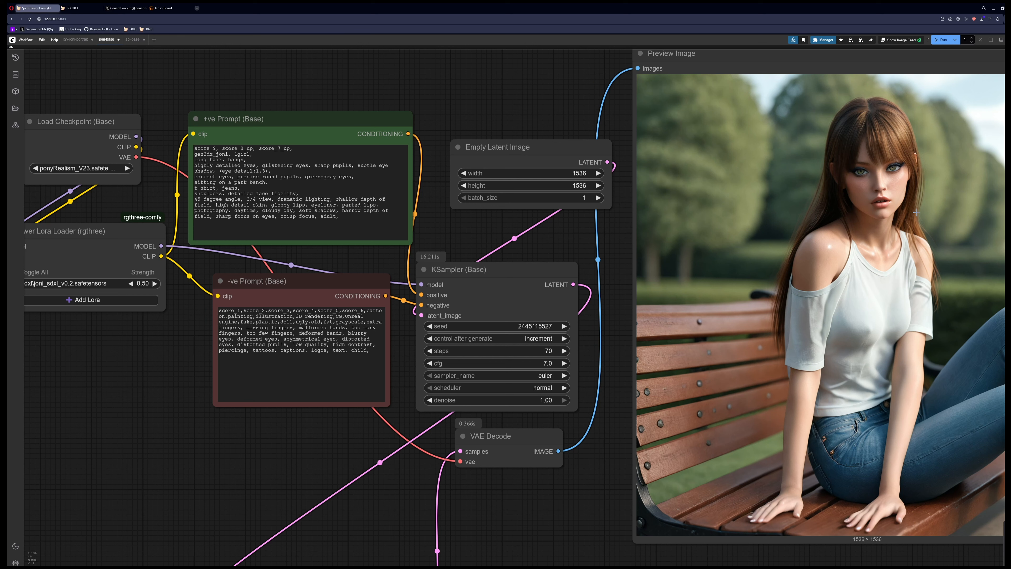
pyautogui.hotkey('ctrl', 'Return')
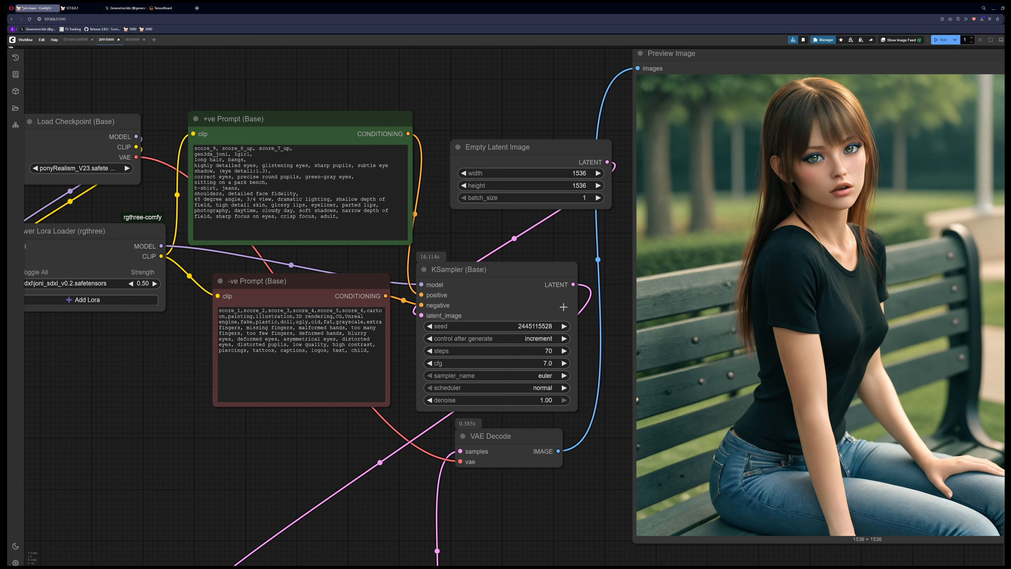
# Replace the park bench wording with "portrait, headshot, close-up," and generate two images at 1024 by 1024 with 40 steps.
pyautogui.click(269, 189)
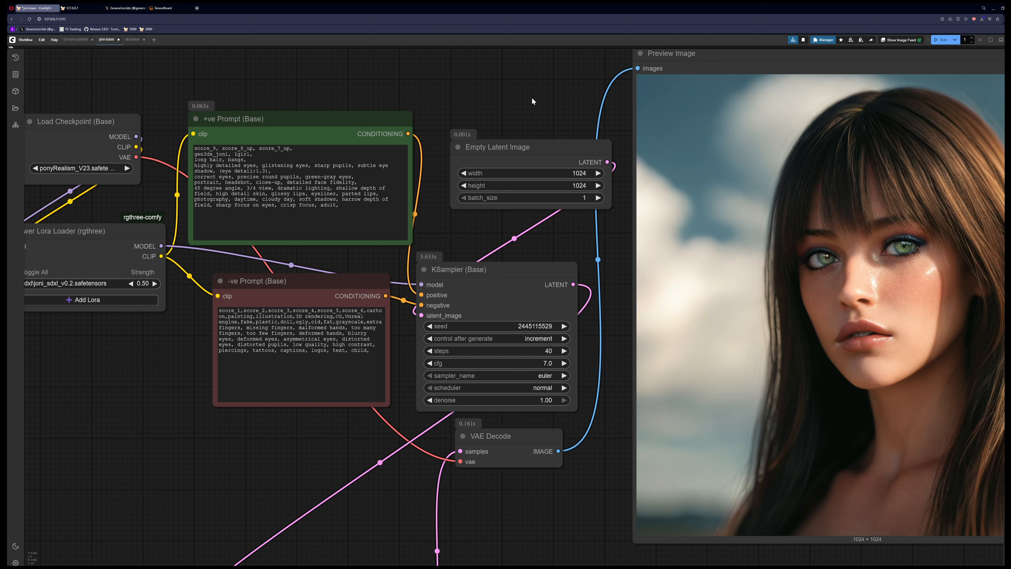
pyautogui.scroll(-1, 532, 97)
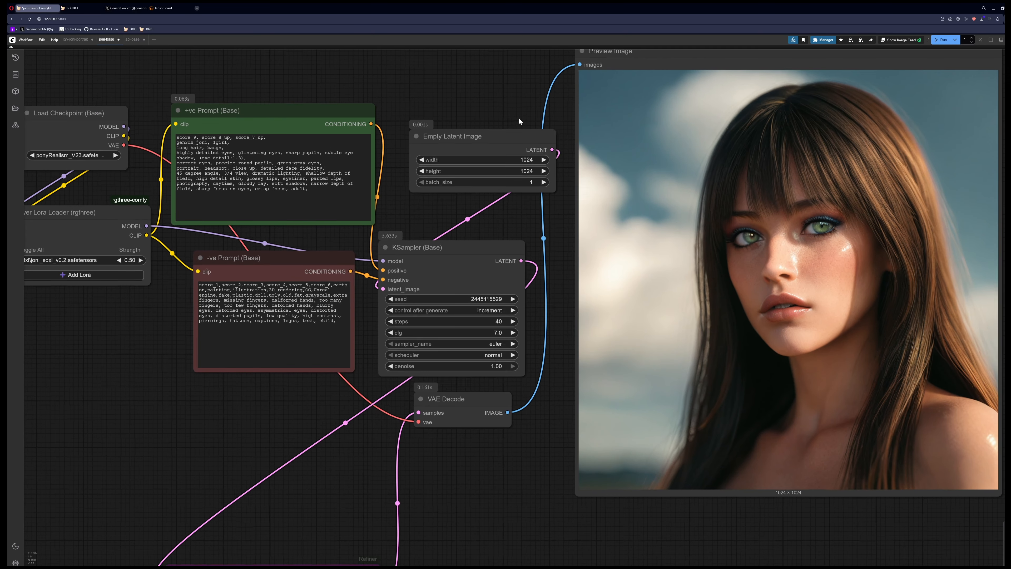
pyautogui.moveTo(519, 118); pyautogui.dragTo(522, 141)
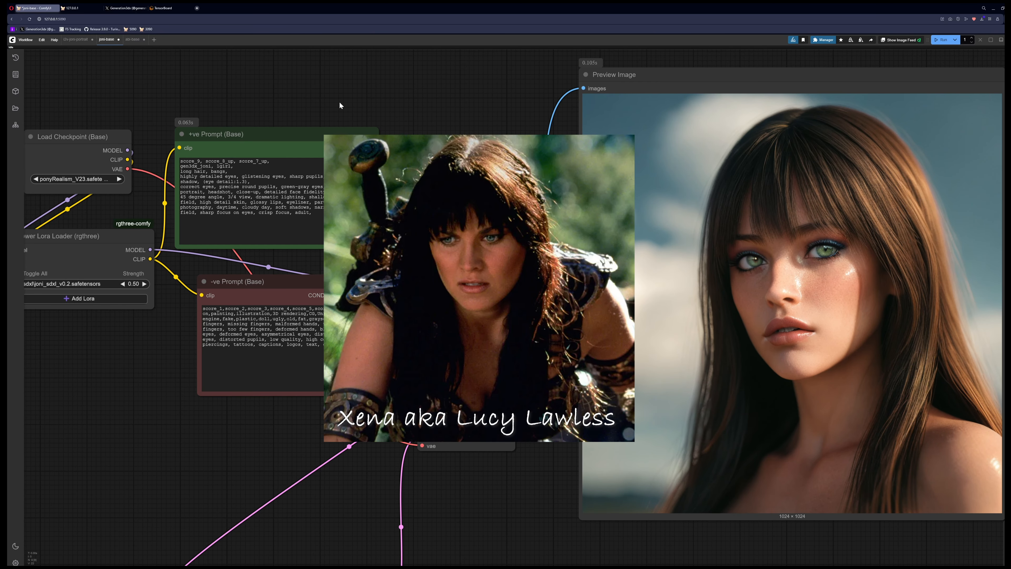
pyautogui.hotkey('ctrl', 'Return')
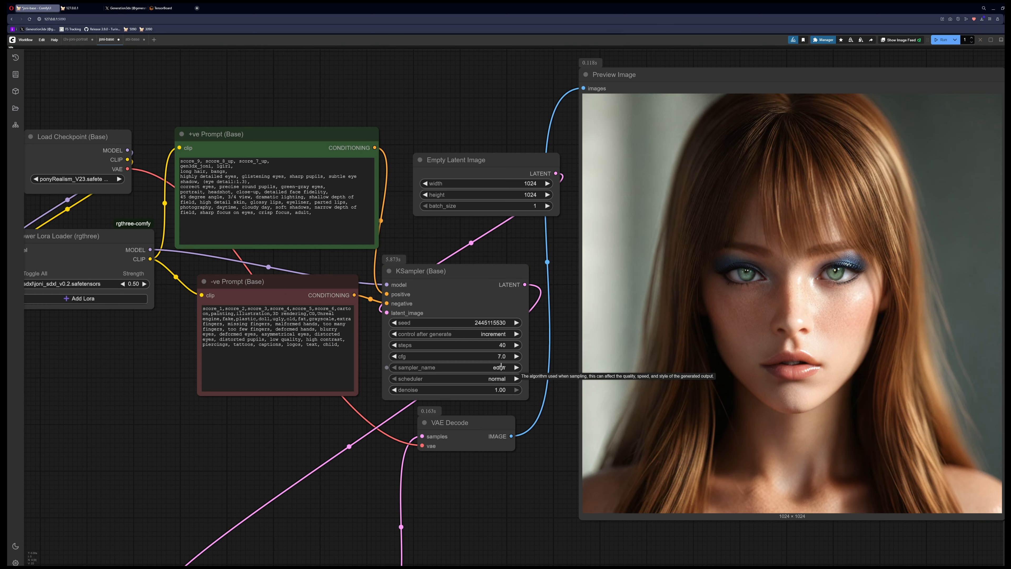
# Switch the joni KSampler to dpmpp_2m with the karras scheduler and generate a portrait.
pyautogui.click(501, 366)
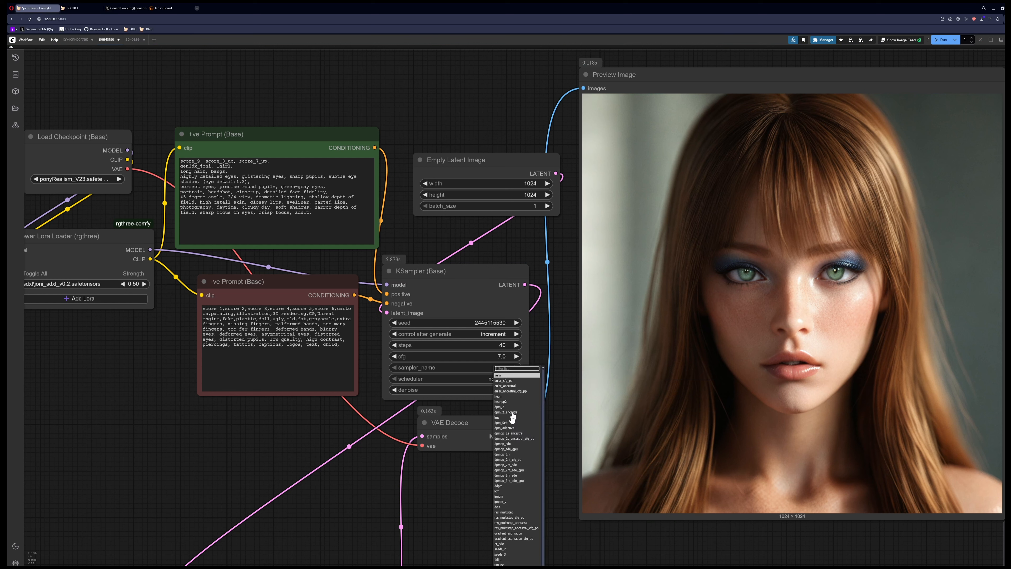
pyautogui.click(511, 456)
pyautogui.click(509, 380)
pyautogui.click(508, 395)
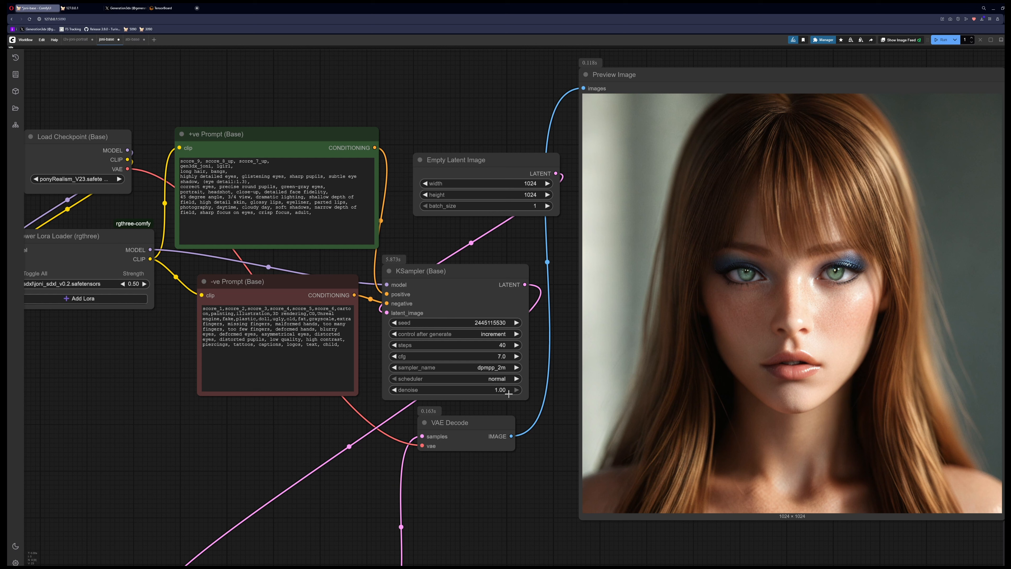
pyautogui.hotkey('ctrl', 'Return')
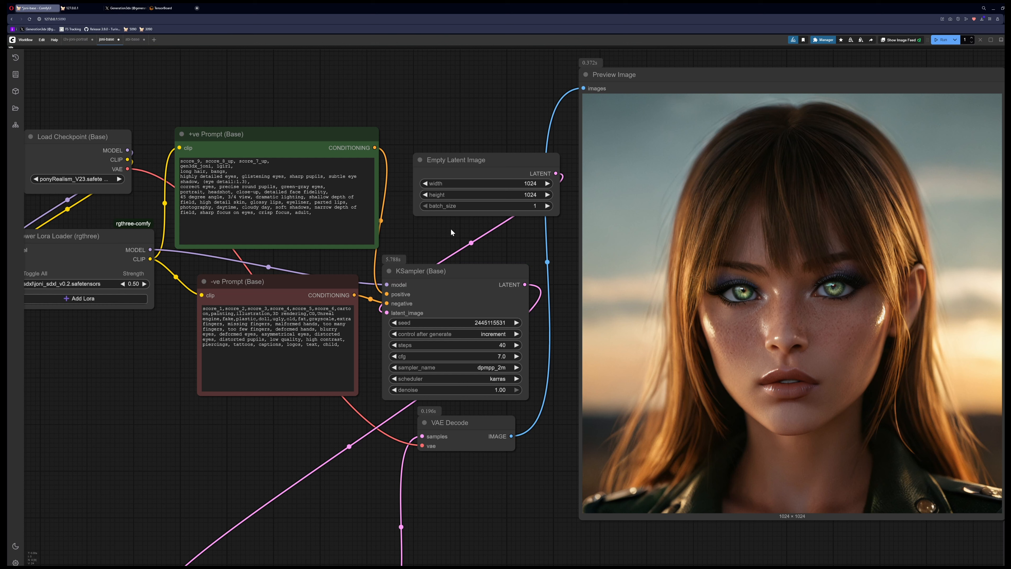
# Set the joni LoRA's strength to 0.3 and generate a portrait.
pyautogui.click(132, 284)
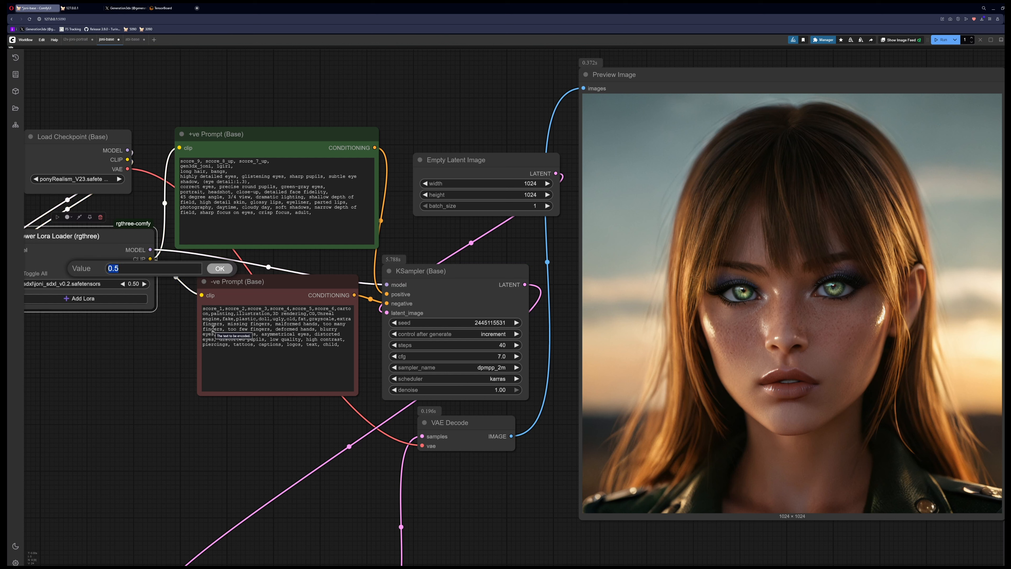
pyautogui.write('0.3')
pyautogui.press('Return')
pyautogui.click(436, 112)
pyautogui.hotkey('ctrl', 'Return')
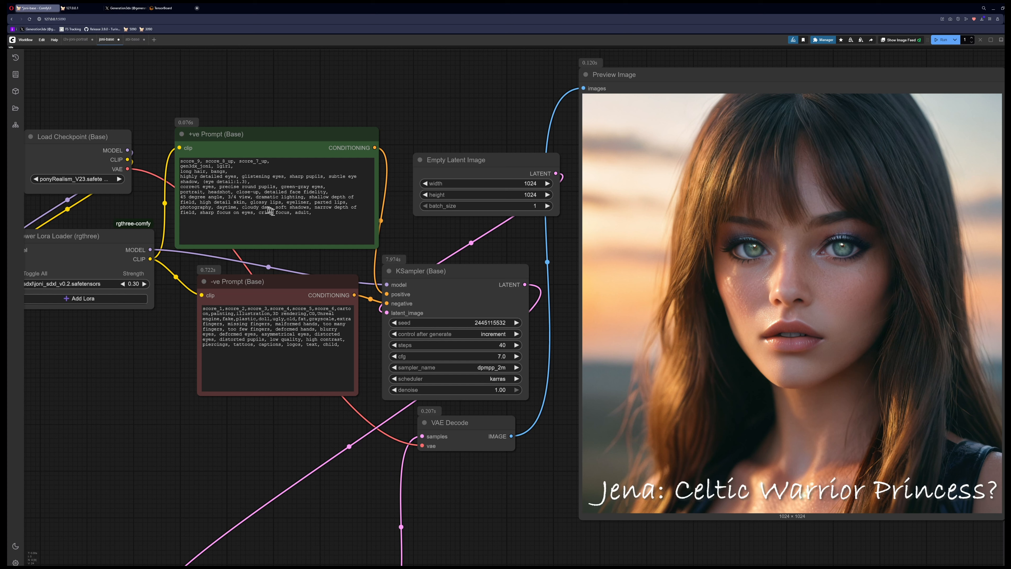
# Set the joni LoRA's strength to 1 and generate a portrait for comparison.
pyautogui.click(133, 283)
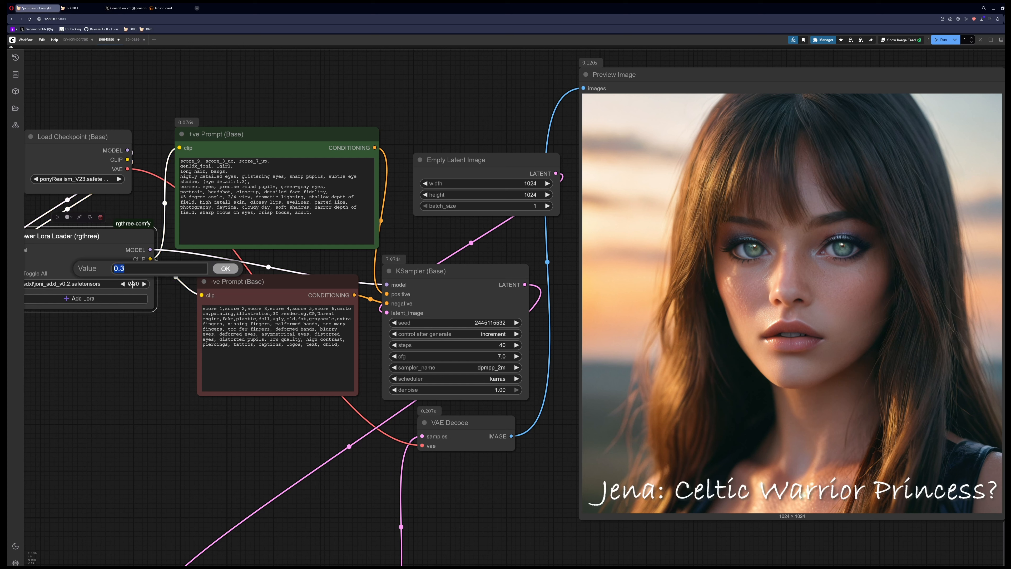
pyautogui.write('1')
pyautogui.press('Return')
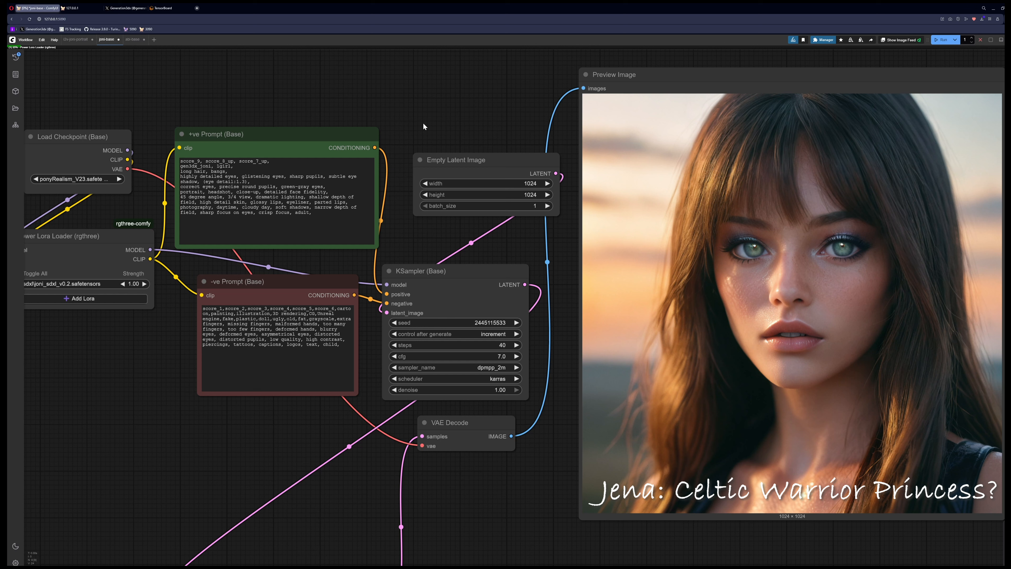
pyautogui.hotkey('ctrl', 'Return')
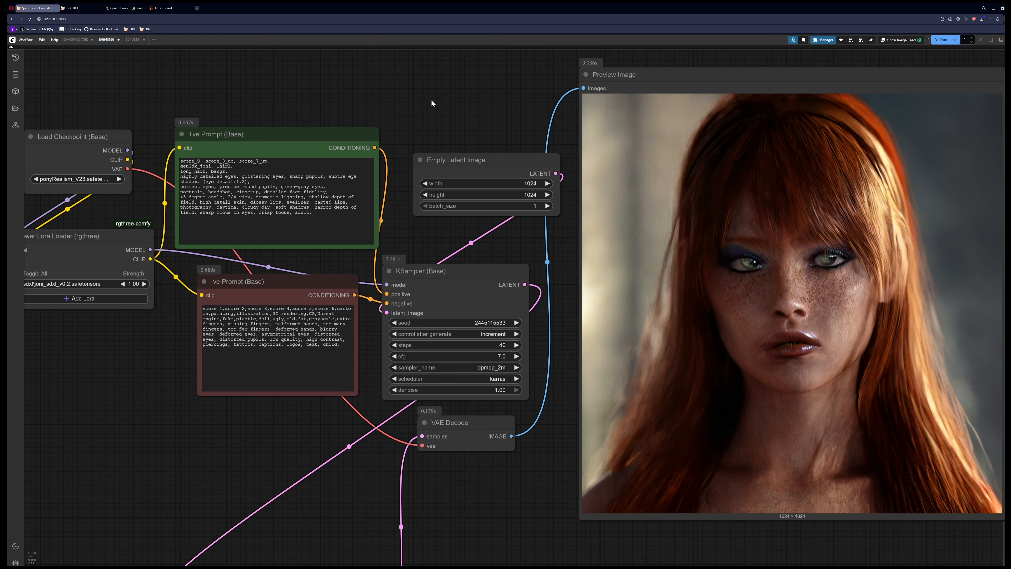
# Set the joni LoRA's strength to 0.4 and generate another portrait.
pyautogui.click(136, 286)
pyautogui.write('.4')
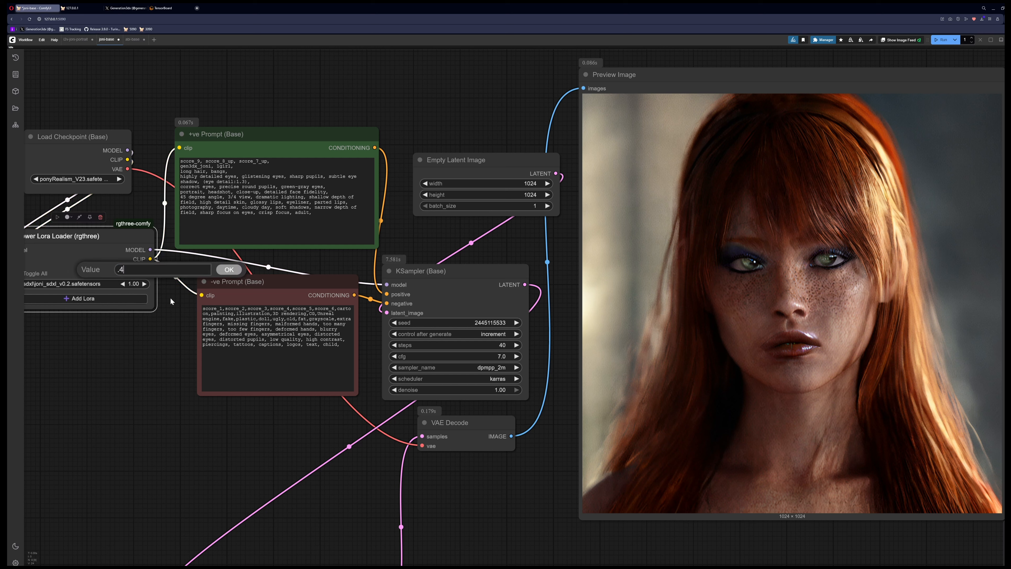
pyautogui.press('Return')
pyautogui.hotkey('ctrl', 'Return')
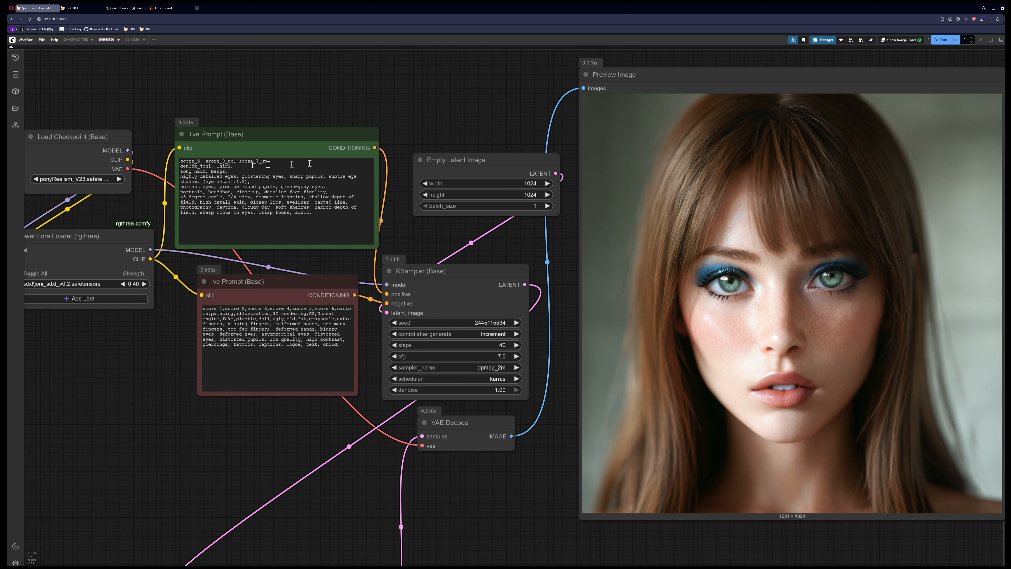
# Review the score tags in both prompts, then load the duchaitenPonyReal_v20 checkpoint and generate a portrait.
pyautogui.moveTo(268, 162); pyautogui.dragTo(182, 163)
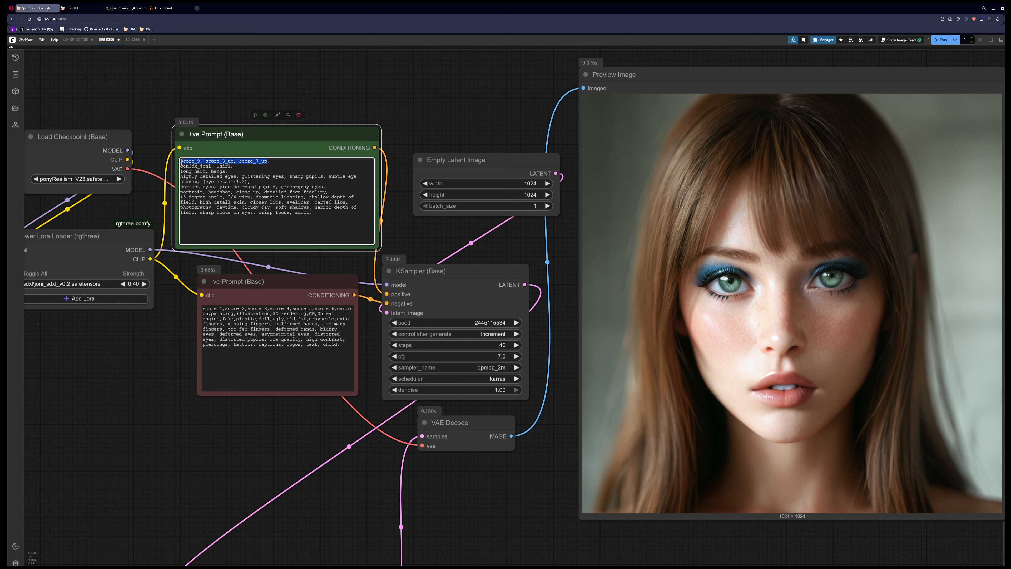
pyautogui.click(319, 310)
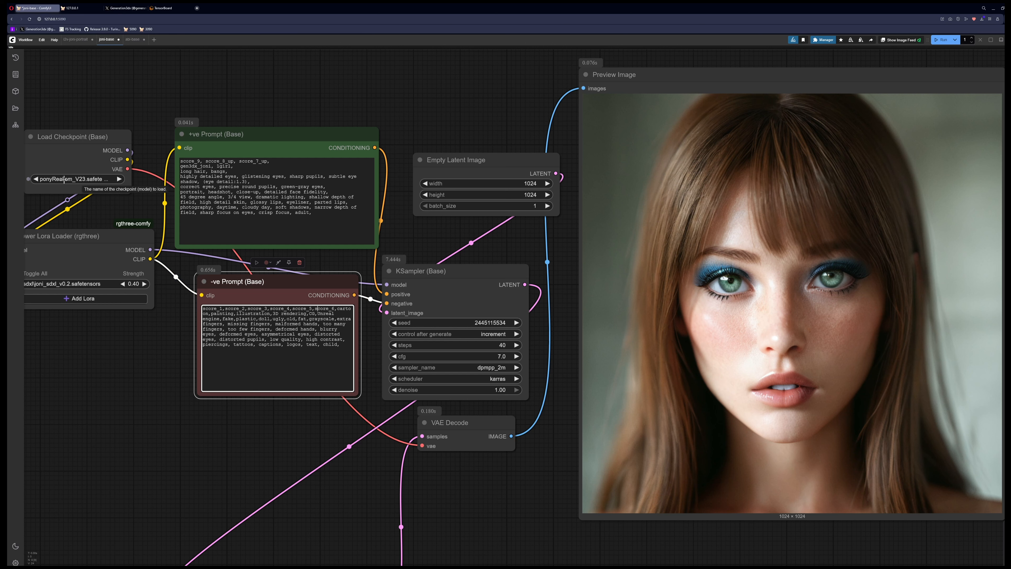
pyautogui.click(64, 180)
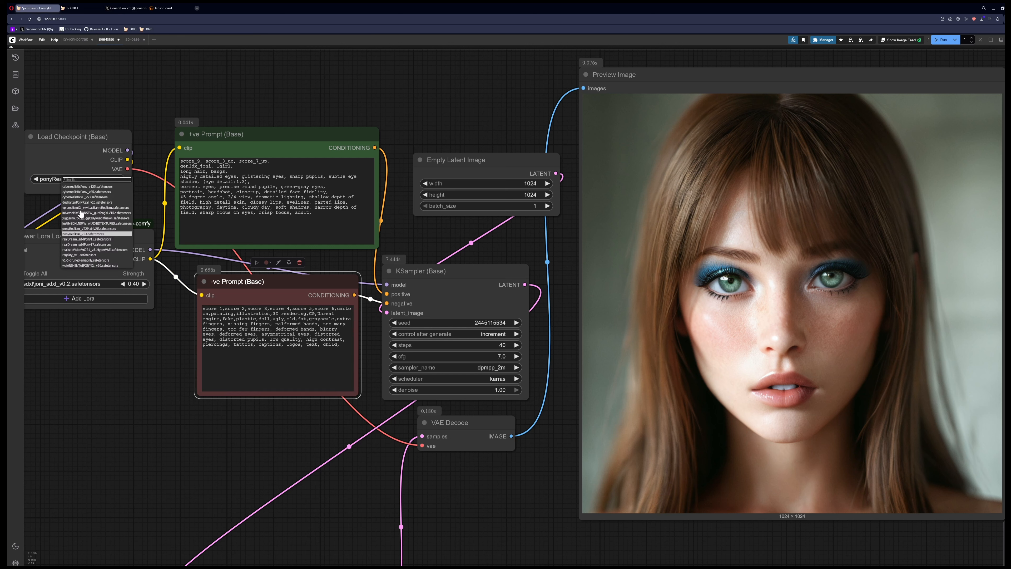
pyautogui.click(74, 202)
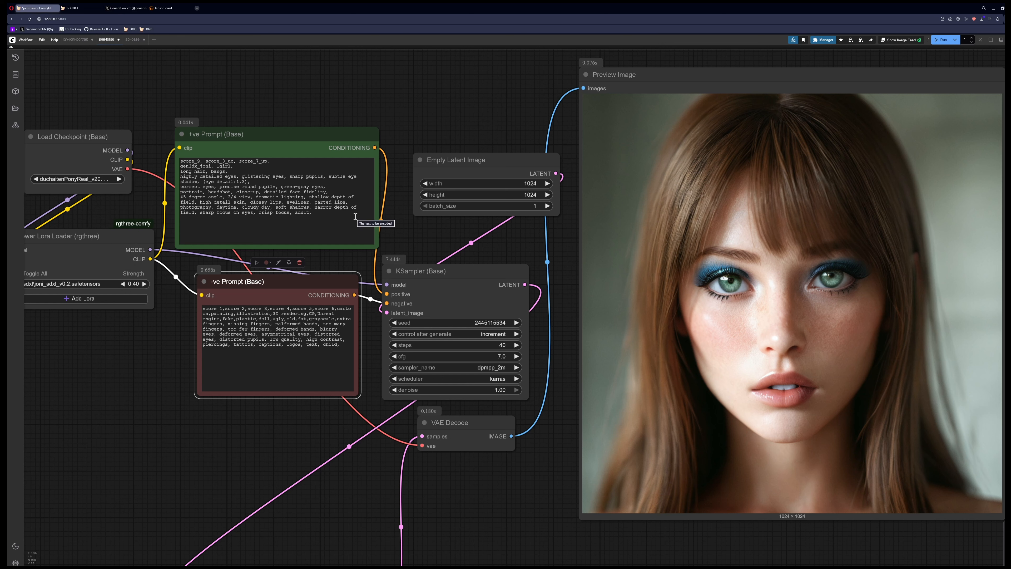
pyautogui.click(458, 100)
pyautogui.hotkey('ctrl', 'Return')
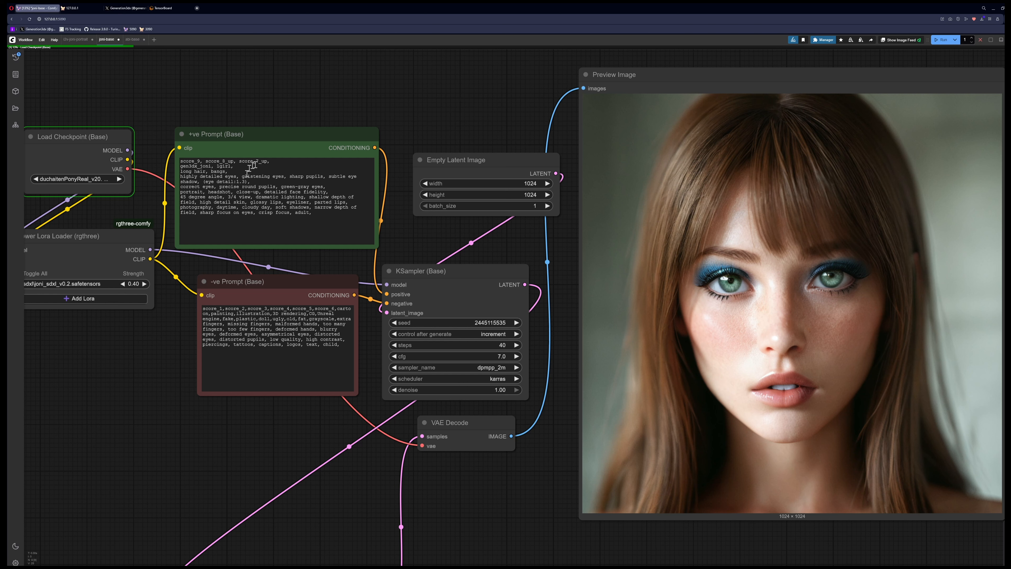
# Set the joni LoRA's strength to 0.70 and generate two portraits with the duchaitenPonyReal_v20 checkpoint.
pyautogui.click(272, 161)
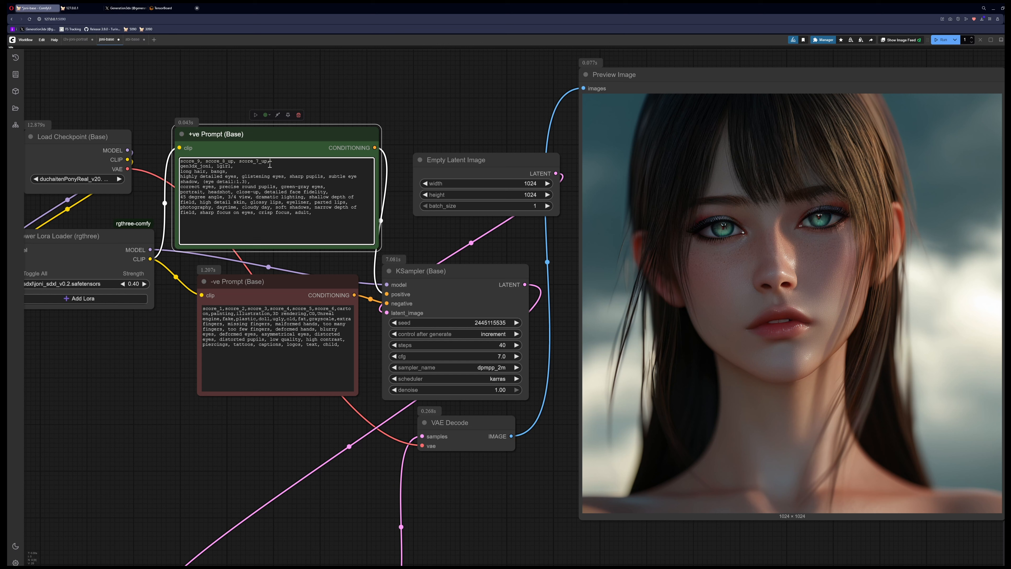
pyautogui.click(483, 121)
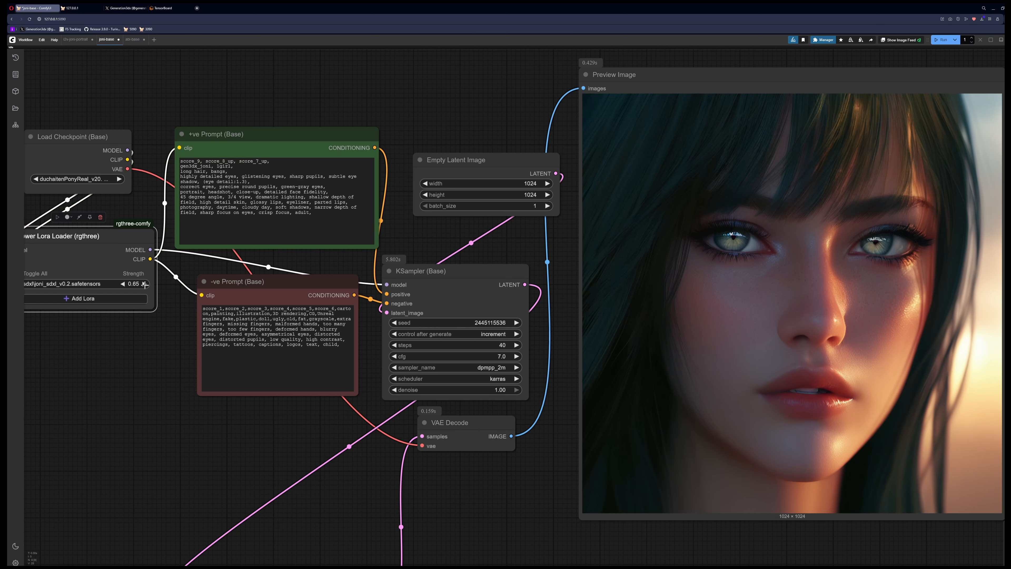
pyautogui.click(145, 283)
pyautogui.click(432, 122)
pyautogui.hotkey('ctrl', 'Return')
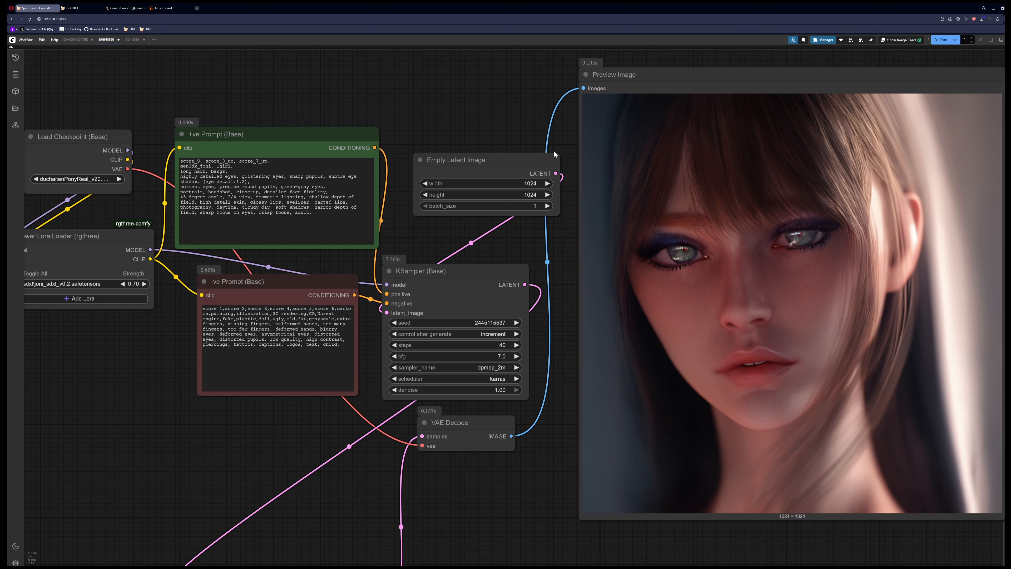
pyautogui.hotkey('ctrl', 'Return')
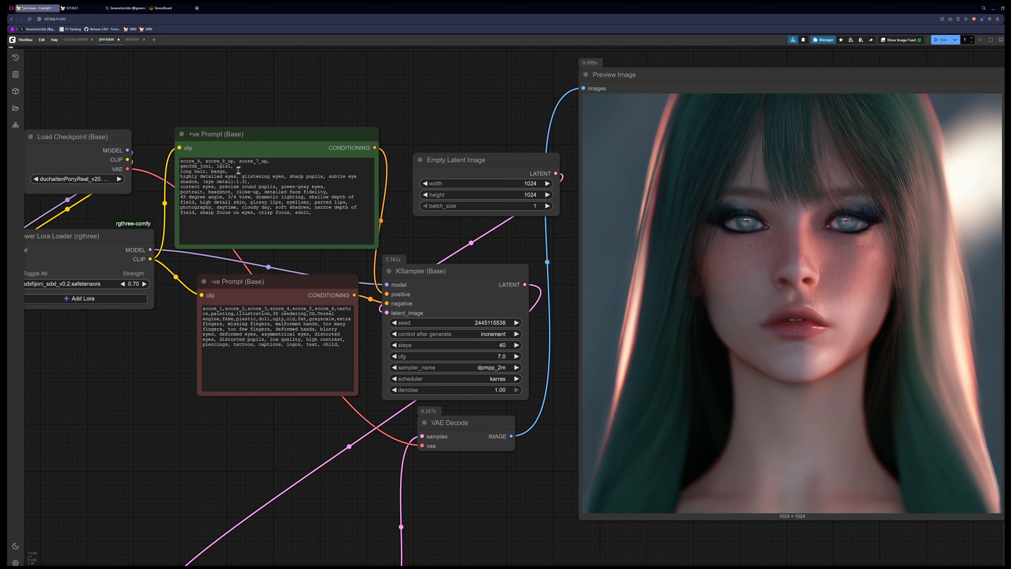
# Add "ginger hair," after "bangs," in the positive prompt and generate a portrait.
pyautogui.click(238, 171)
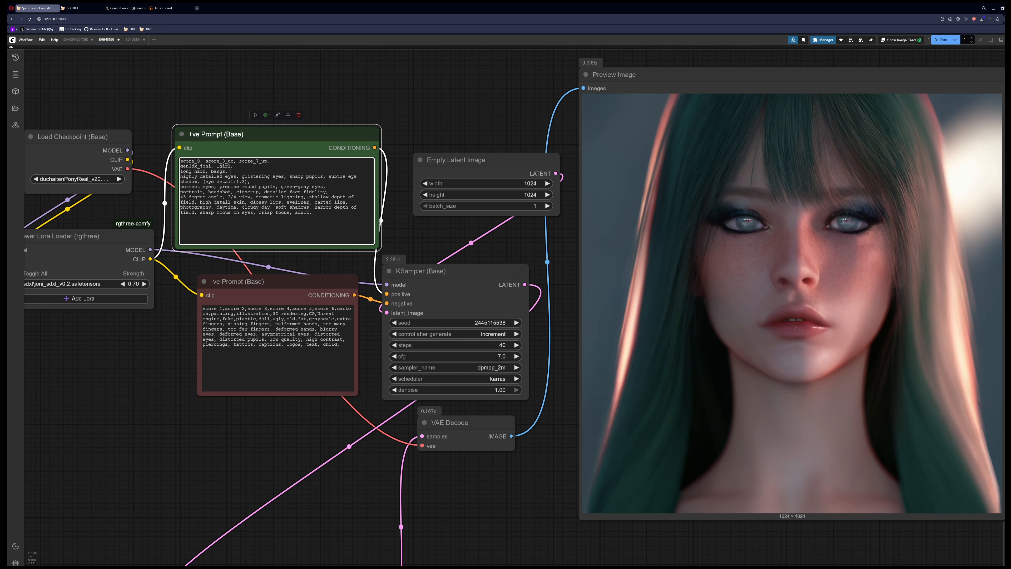
pyautogui.write('ginger hair,')
pyautogui.press('BackSpace')
pyautogui.press('BackSpace')
pyautogui.press('BackSpace')
pyautogui.press('BackSpace')
pyautogui.press('BackSpace')
pyautogui.press('BackSpace')
pyautogui.press('BackSpace')
pyautogui.press('BackSpace')
pyautogui.press('BackSpace')
pyautogui.press('BackSpace')
pyautogui.click(446, 107)
pyautogui.hotkey('ctrl', 'Return')
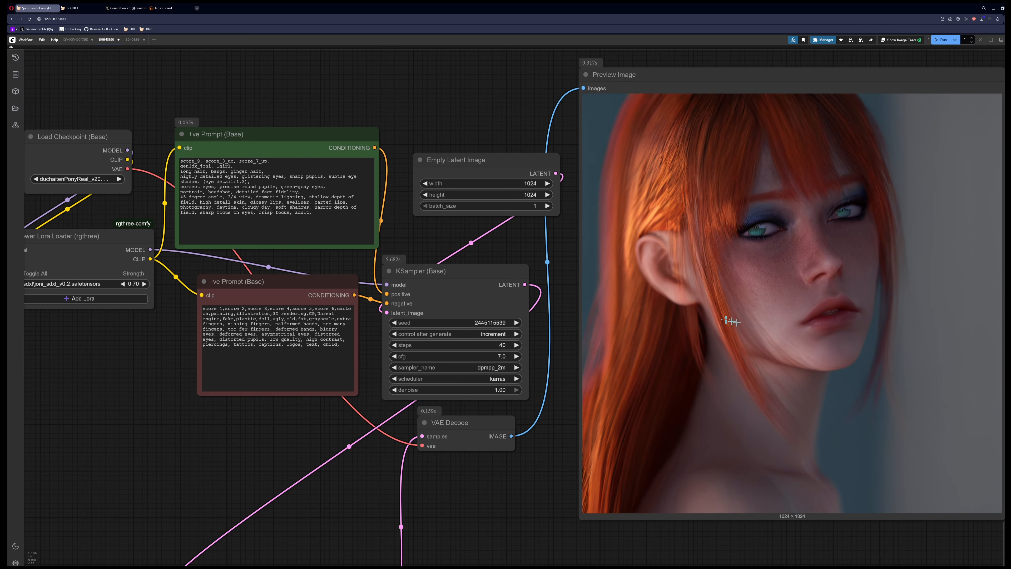
# Lower the joni LoRA's strength to 0.50 and generate a ginger-haired portrait.
pyautogui.click(127, 292)
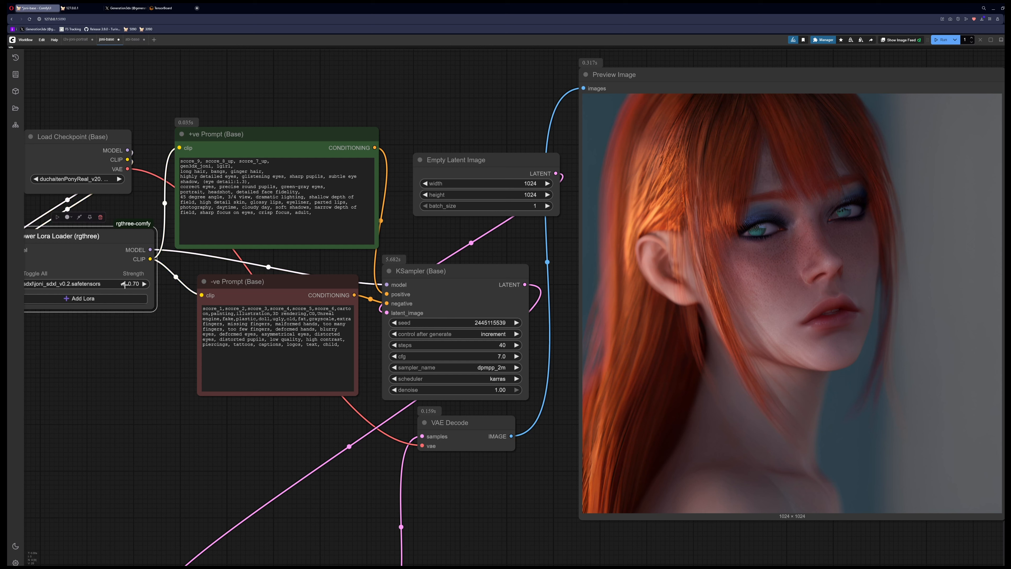
pyautogui.click(124, 285)
pyautogui.click(125, 285)
pyautogui.click(125, 284)
pyautogui.click(124, 285)
pyautogui.click(426, 105)
pyautogui.hotkey('ctrl', 'Return')
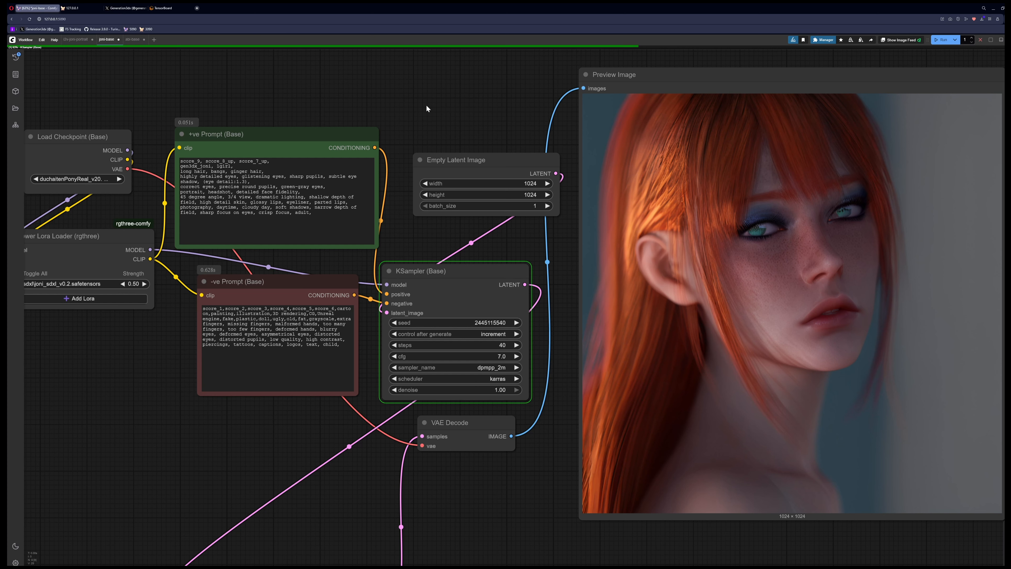
# Raise the joni LoRA's strength to 0.55 and generate another portrait.
pyautogui.click(144, 284)
pyautogui.click(425, 119)
pyautogui.hotkey('ctrl', 'Return')
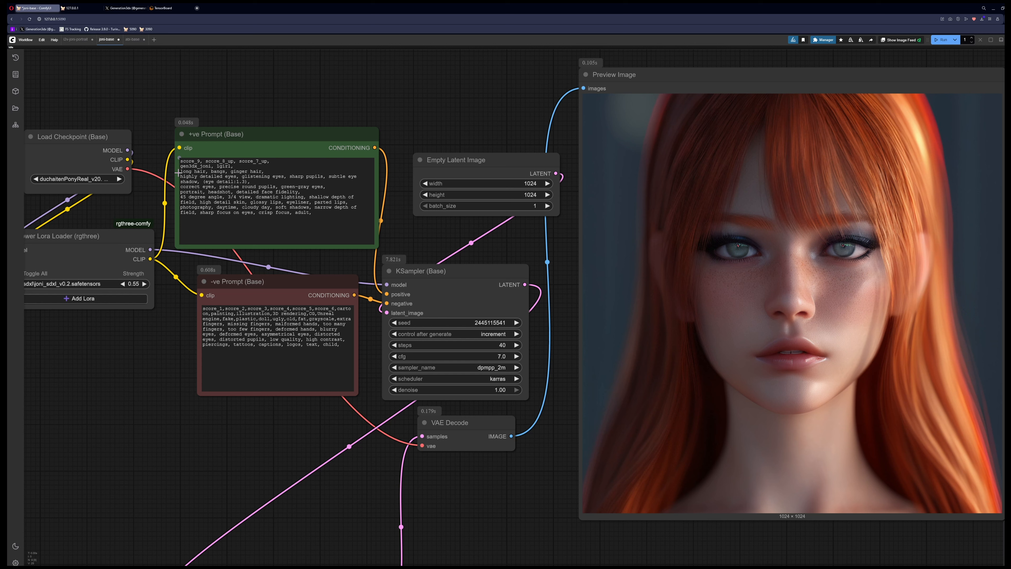
# Load the waiANIHENTAIPONYXL checkpoint and generate two portraits.
pyautogui.click(72, 180)
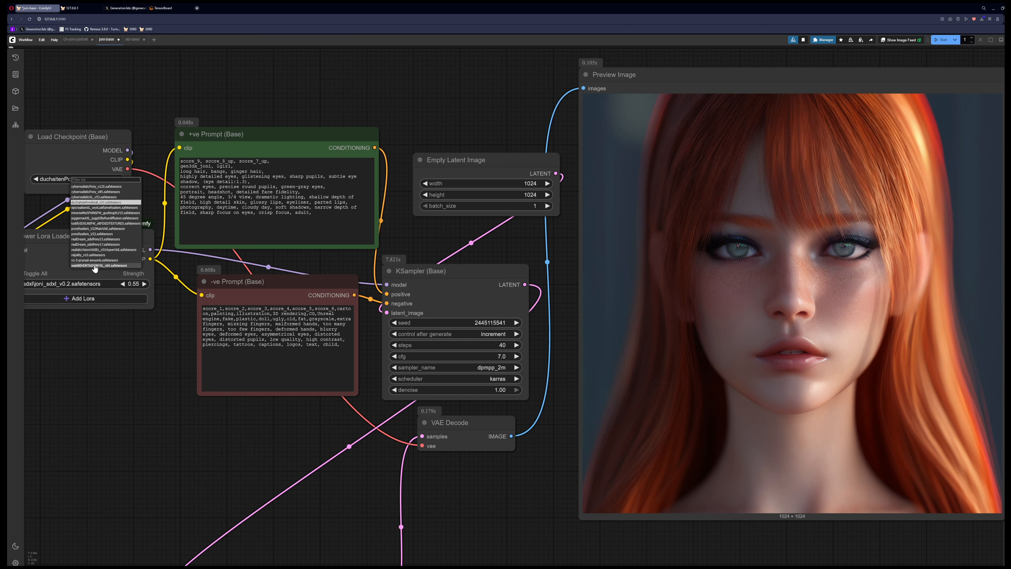
pyautogui.click(96, 265)
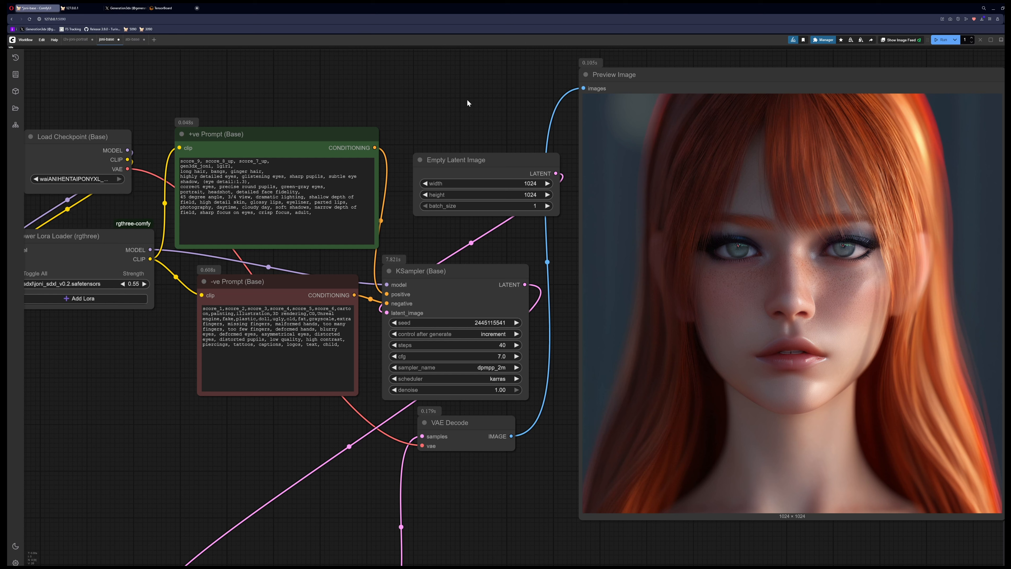
pyautogui.hotkey('ctrl', 'Return')
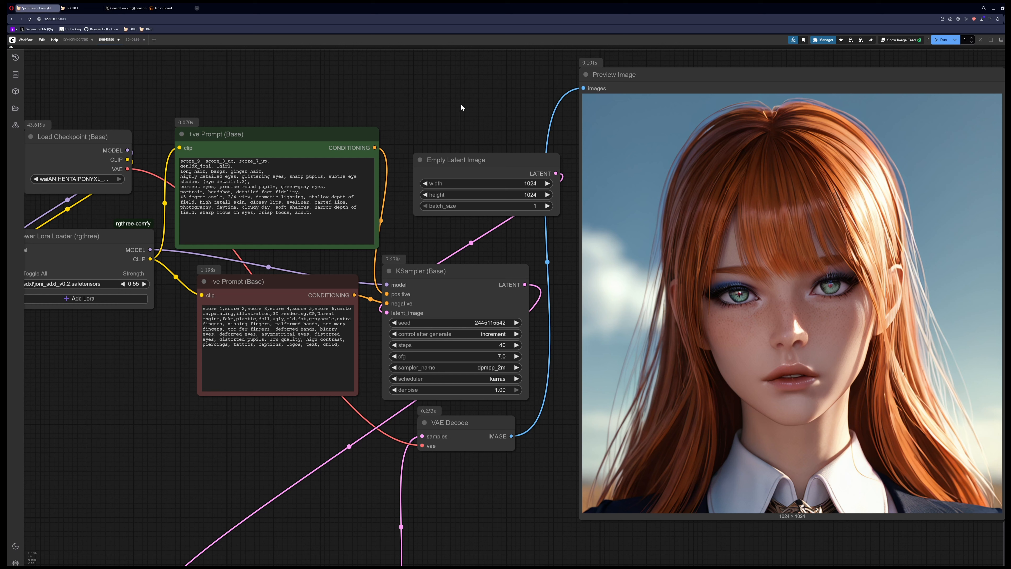
pyautogui.hotkey('ctrl', 'Return')
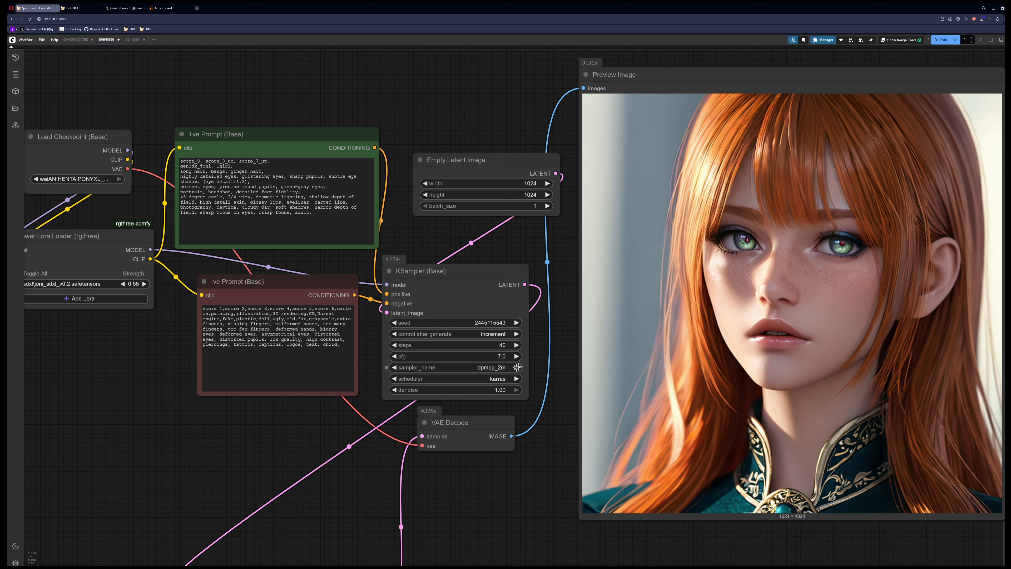
# Set the KSampler's sampler to euler and scheduler to normal, and generate four portraits.
pyautogui.click(504, 366)
pyautogui.click(513, 370)
pyautogui.click(509, 379)
pyautogui.click(512, 389)
pyautogui.hotkey('ctrl', 'Return')
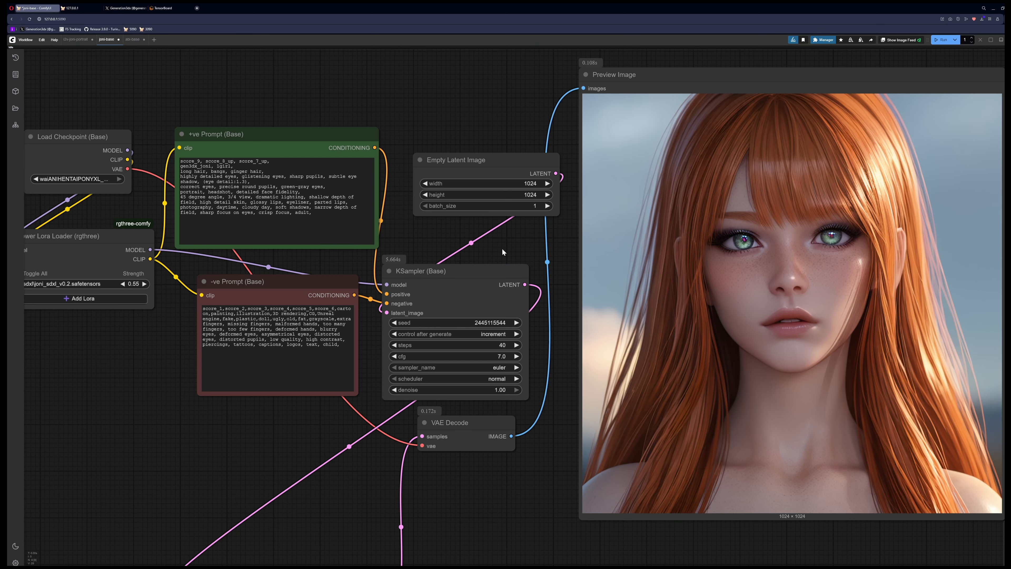
pyautogui.hotkey('ctrl', 'Return')
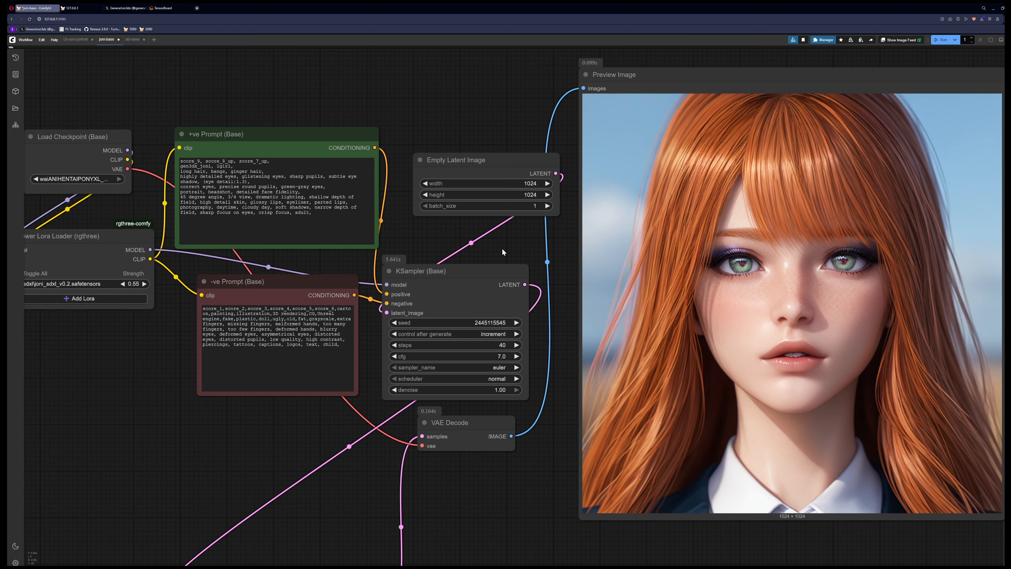
pyautogui.hotkey('ctrl', 'Return')
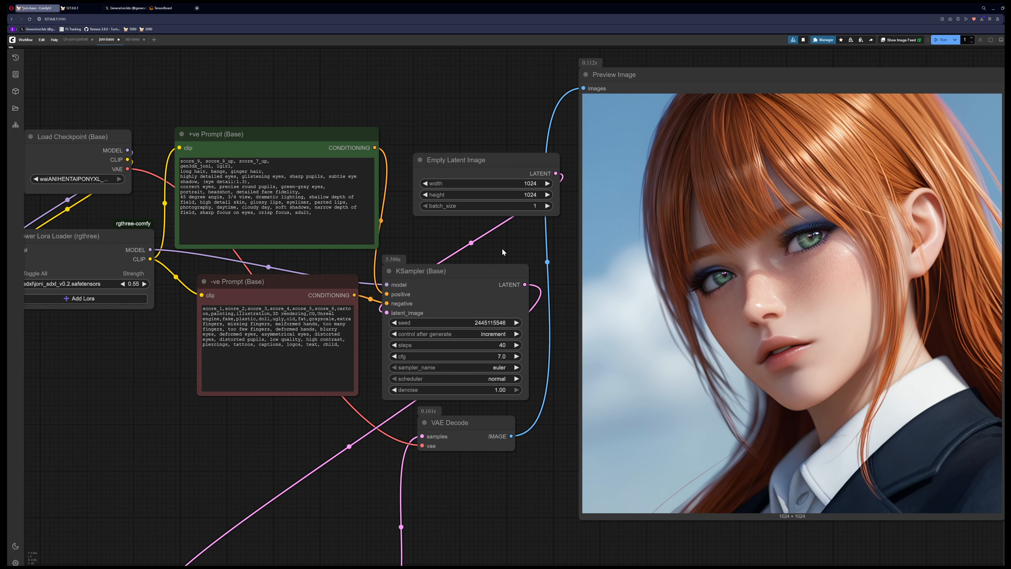
pyautogui.hotkey('ctrl', 'Return')
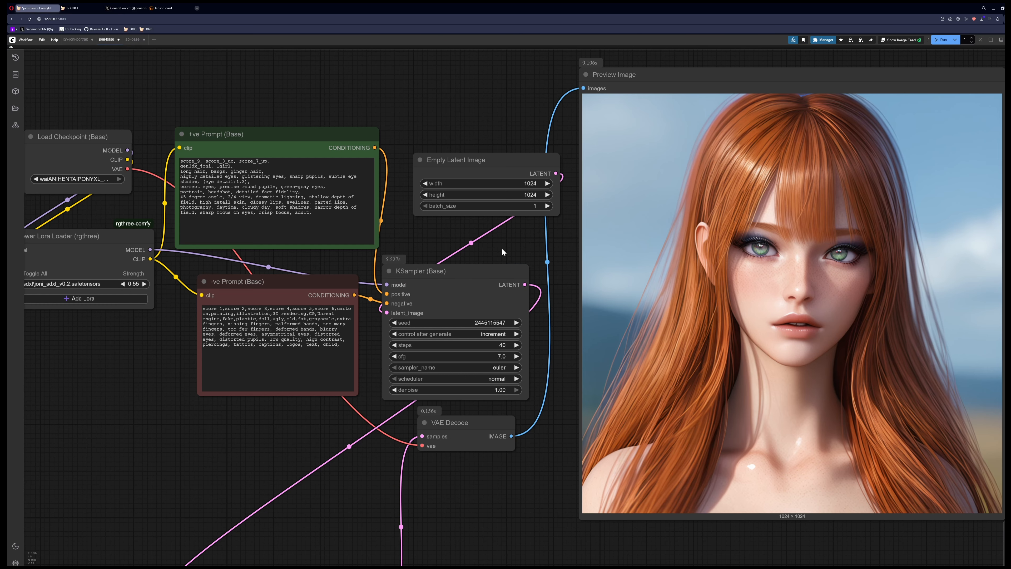